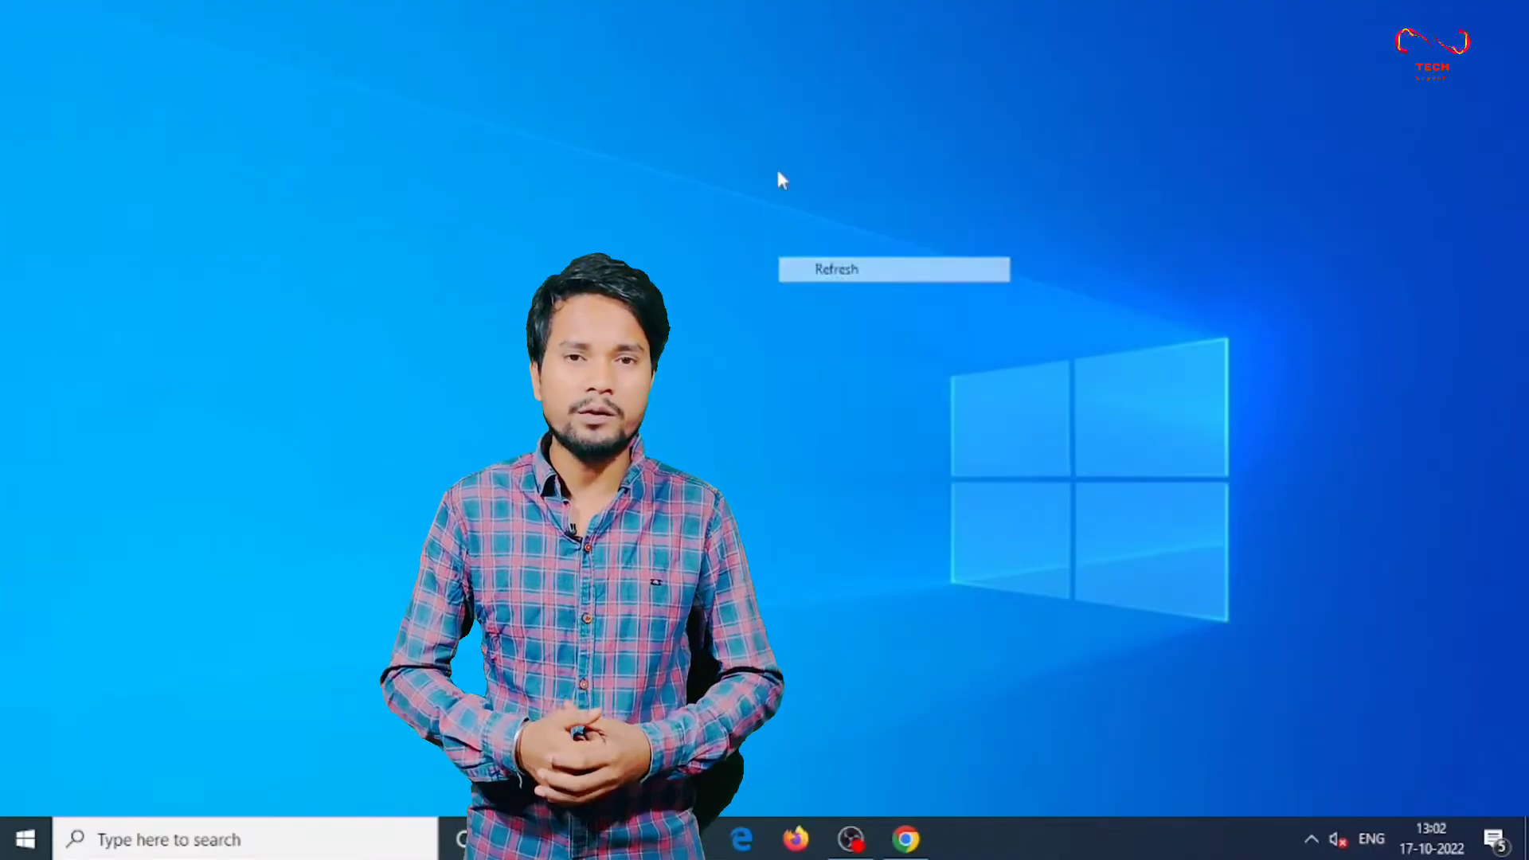
right_click(778, 175)
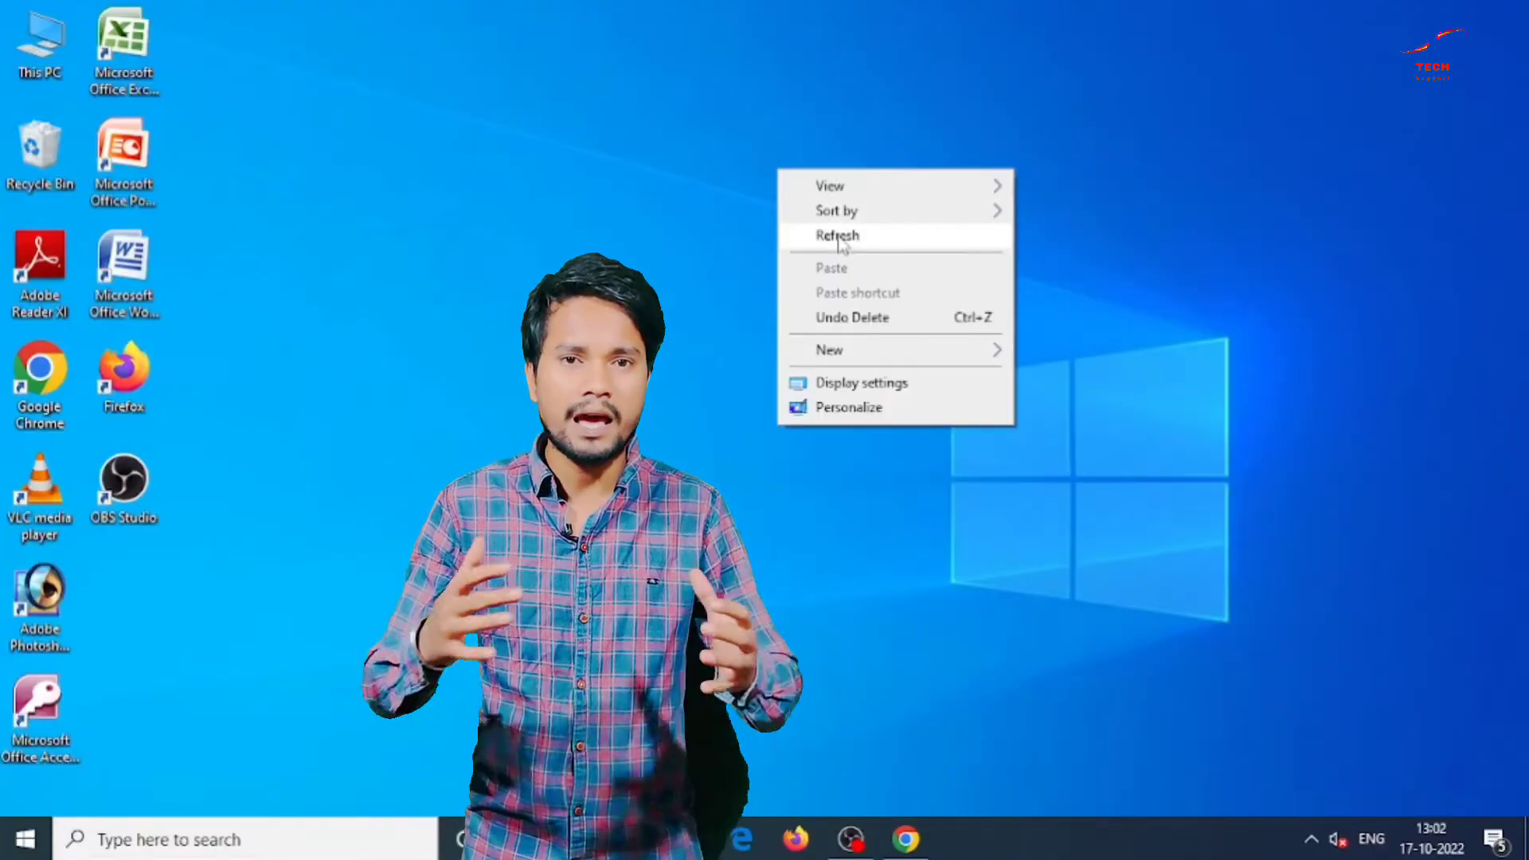
click(842, 239)
right_click(782, 172)
click(840, 237)
right_click(830, 234)
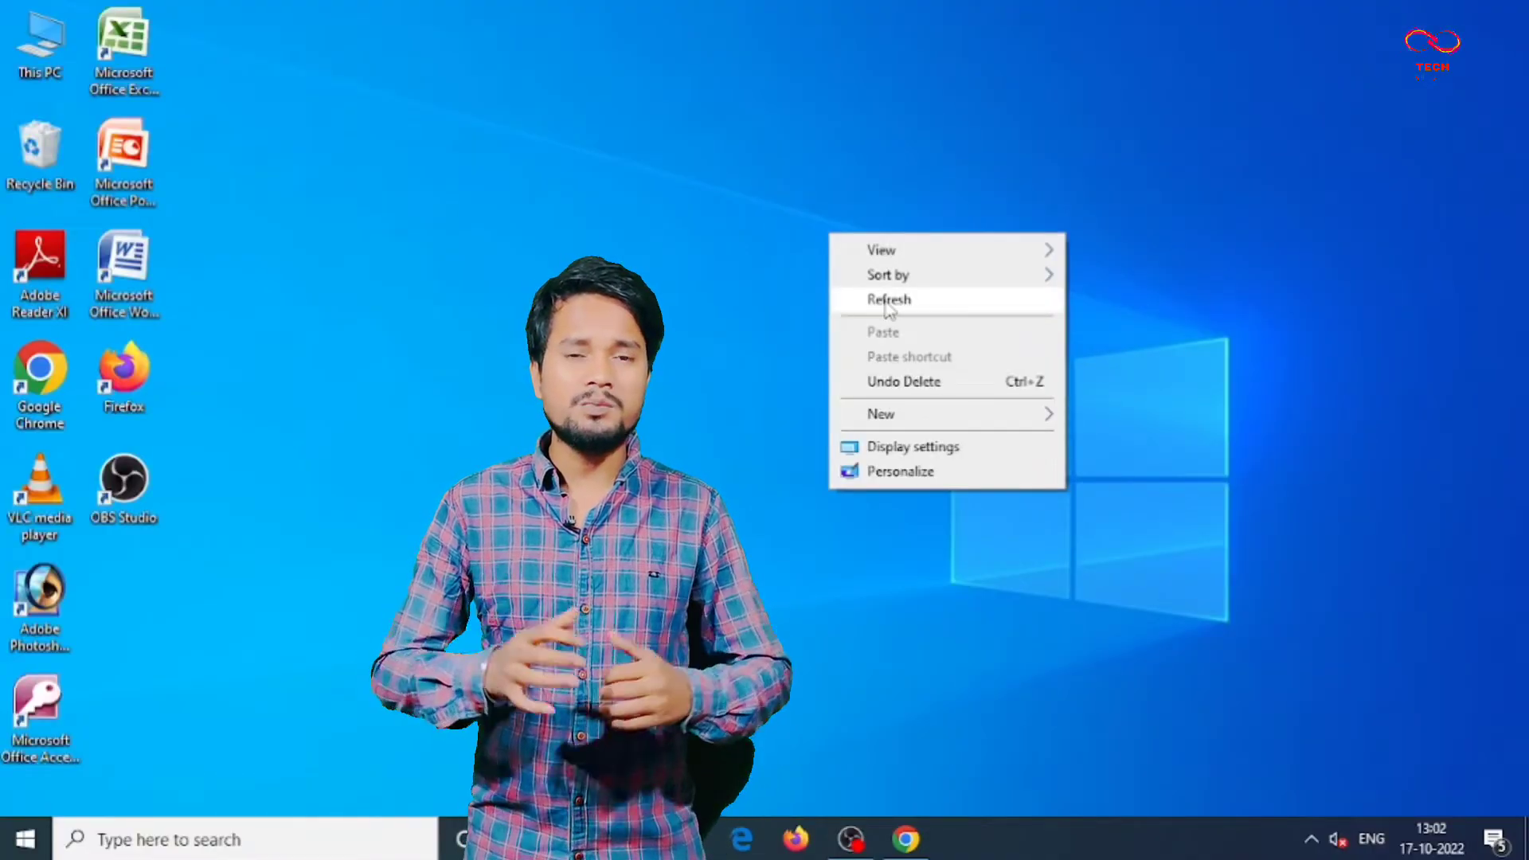
click(889, 303)
right_click(877, 219)
click(937, 287)
right_click(897, 224)
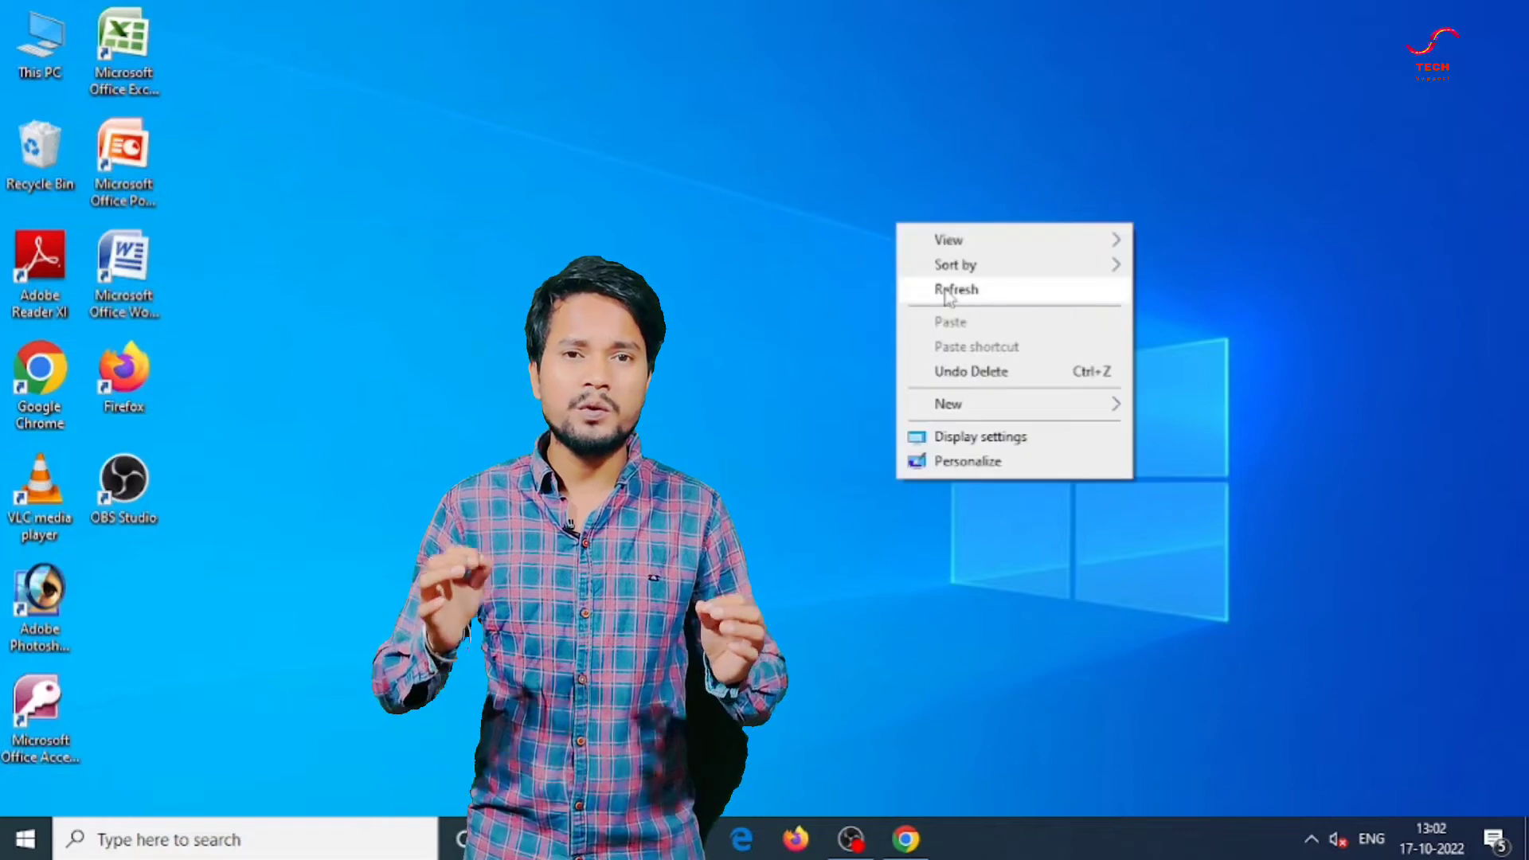
click(946, 293)
right_click(954, 285)
click(1016, 350)
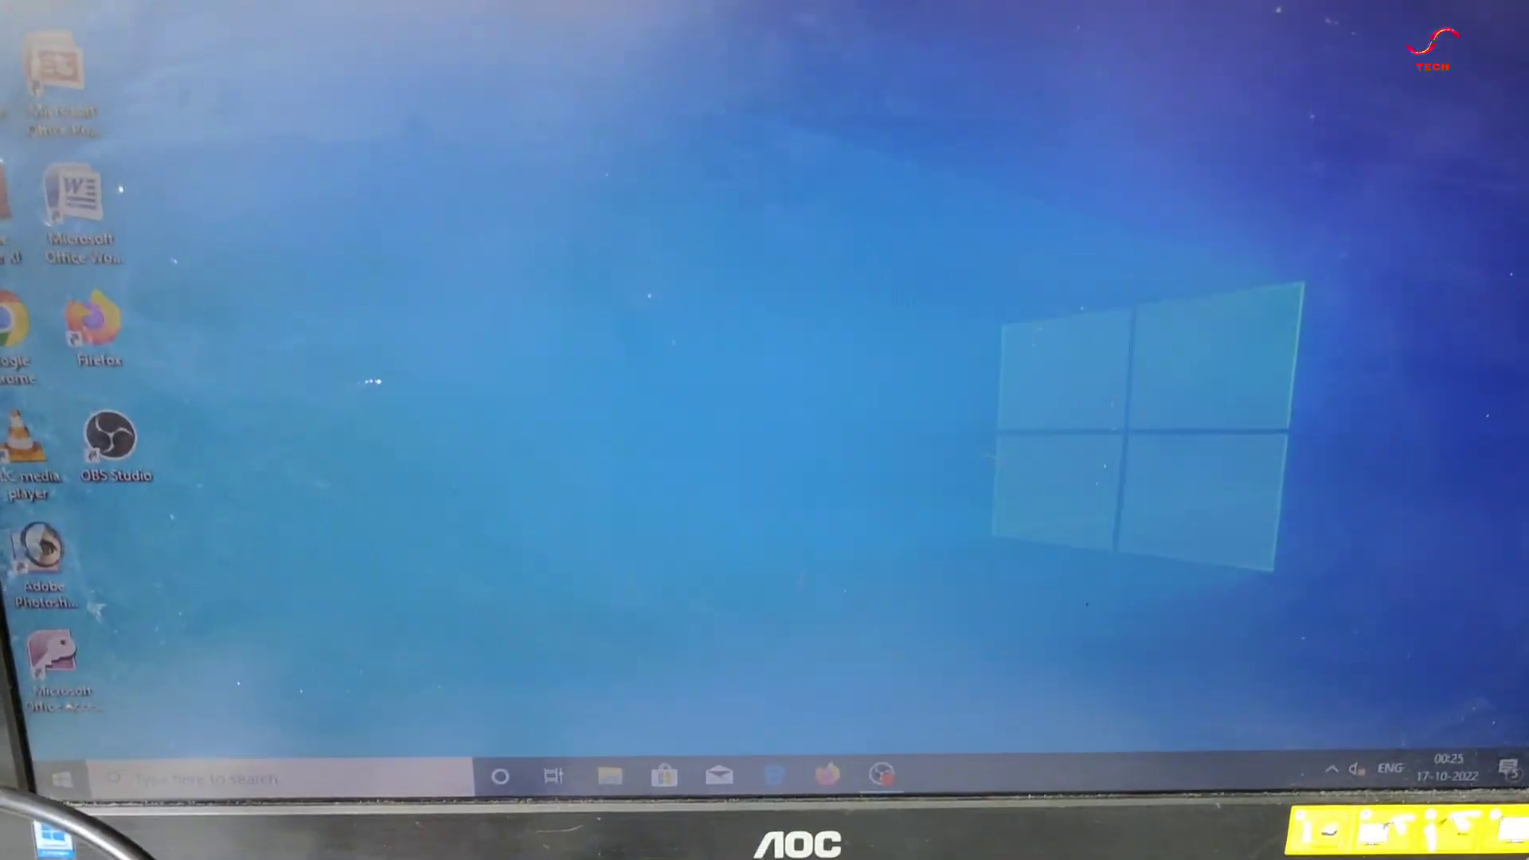
right_click(803, 249)
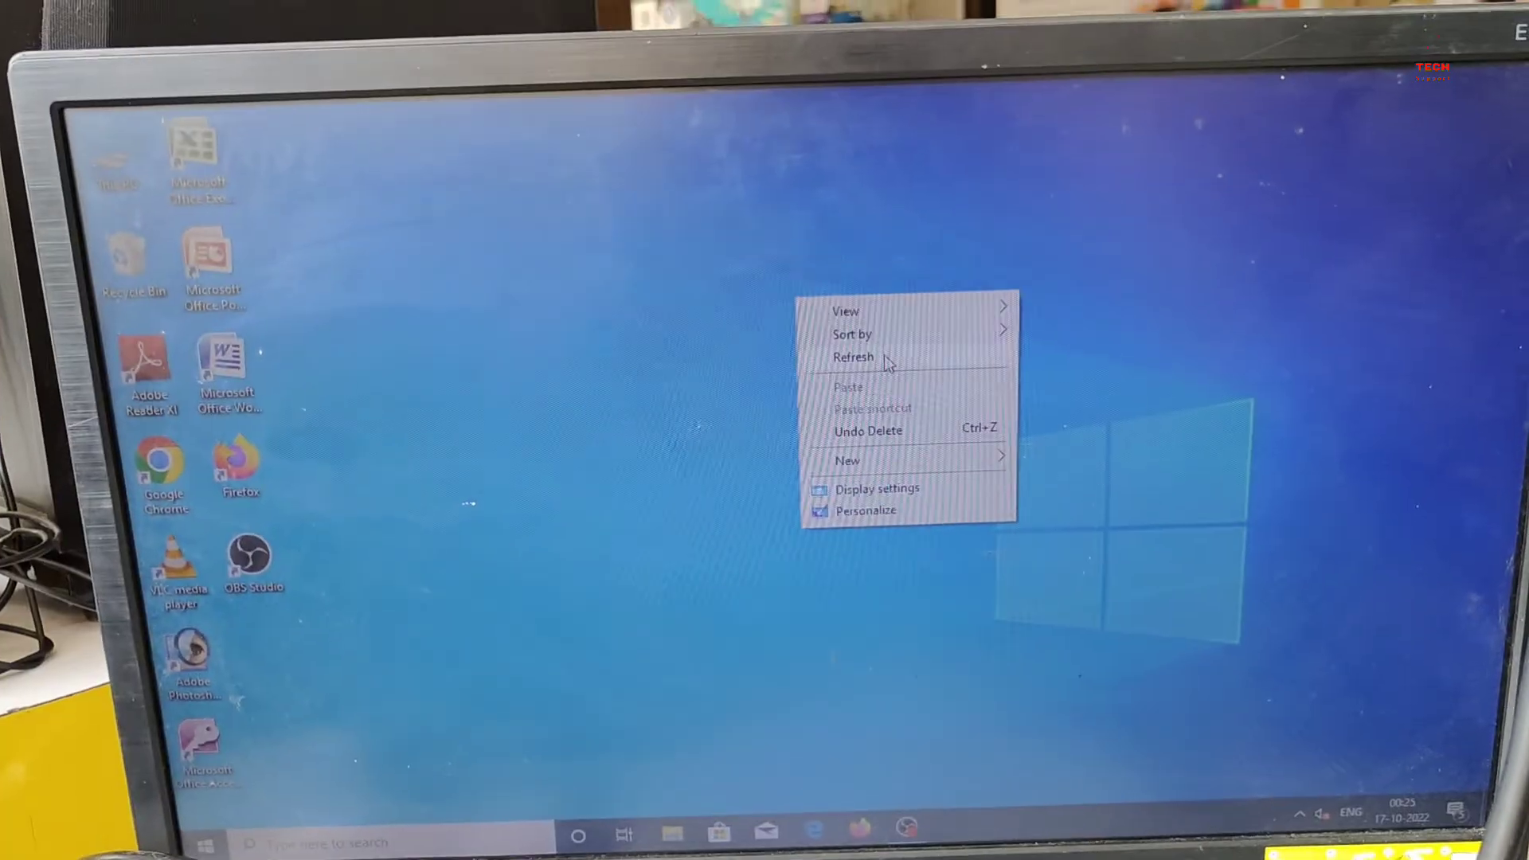
click(339, 316)
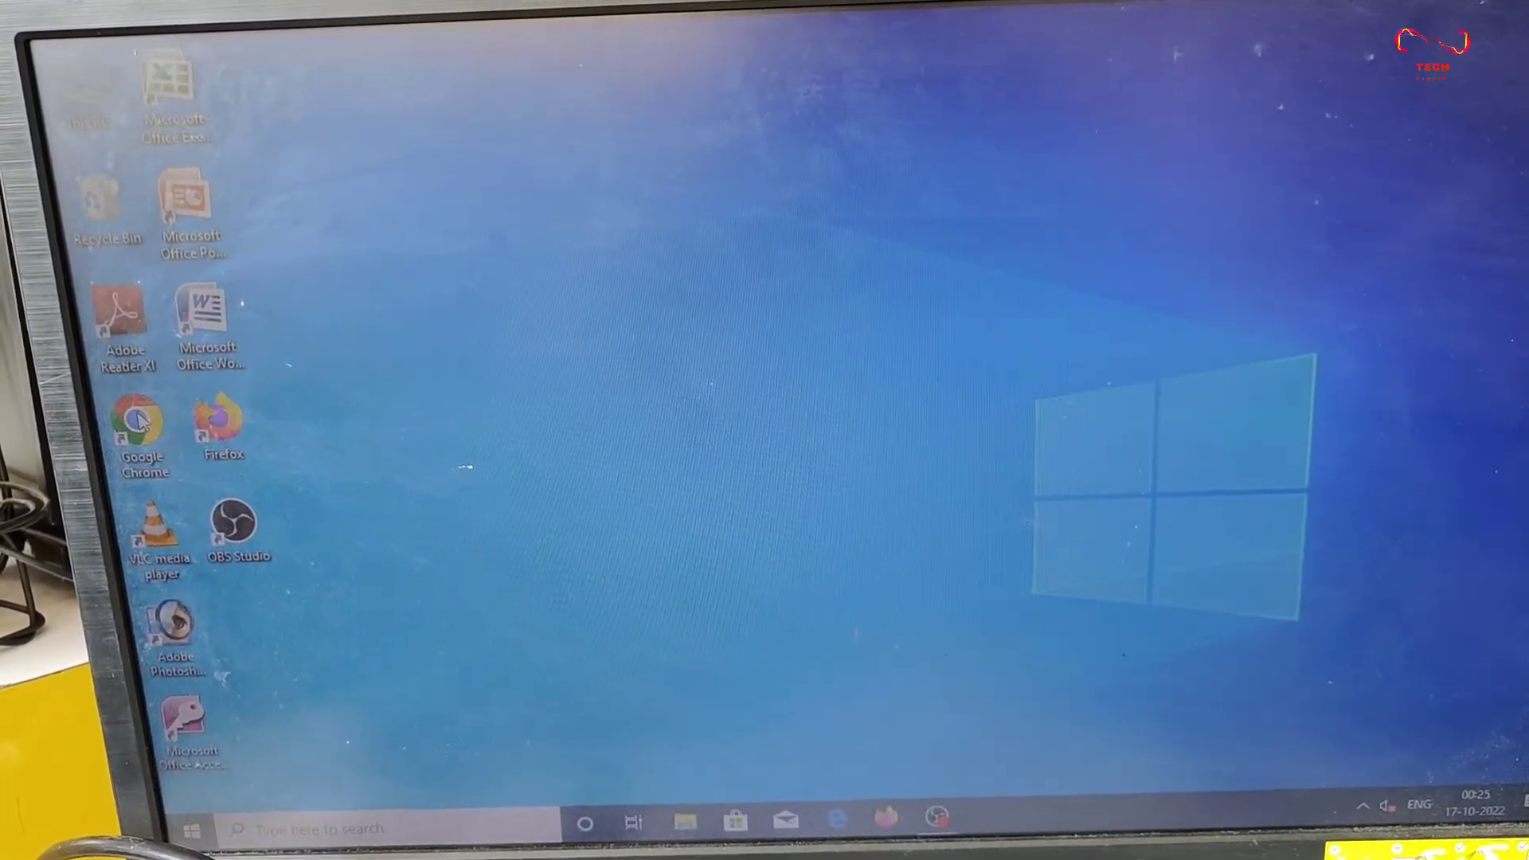
right_click(173, 442)
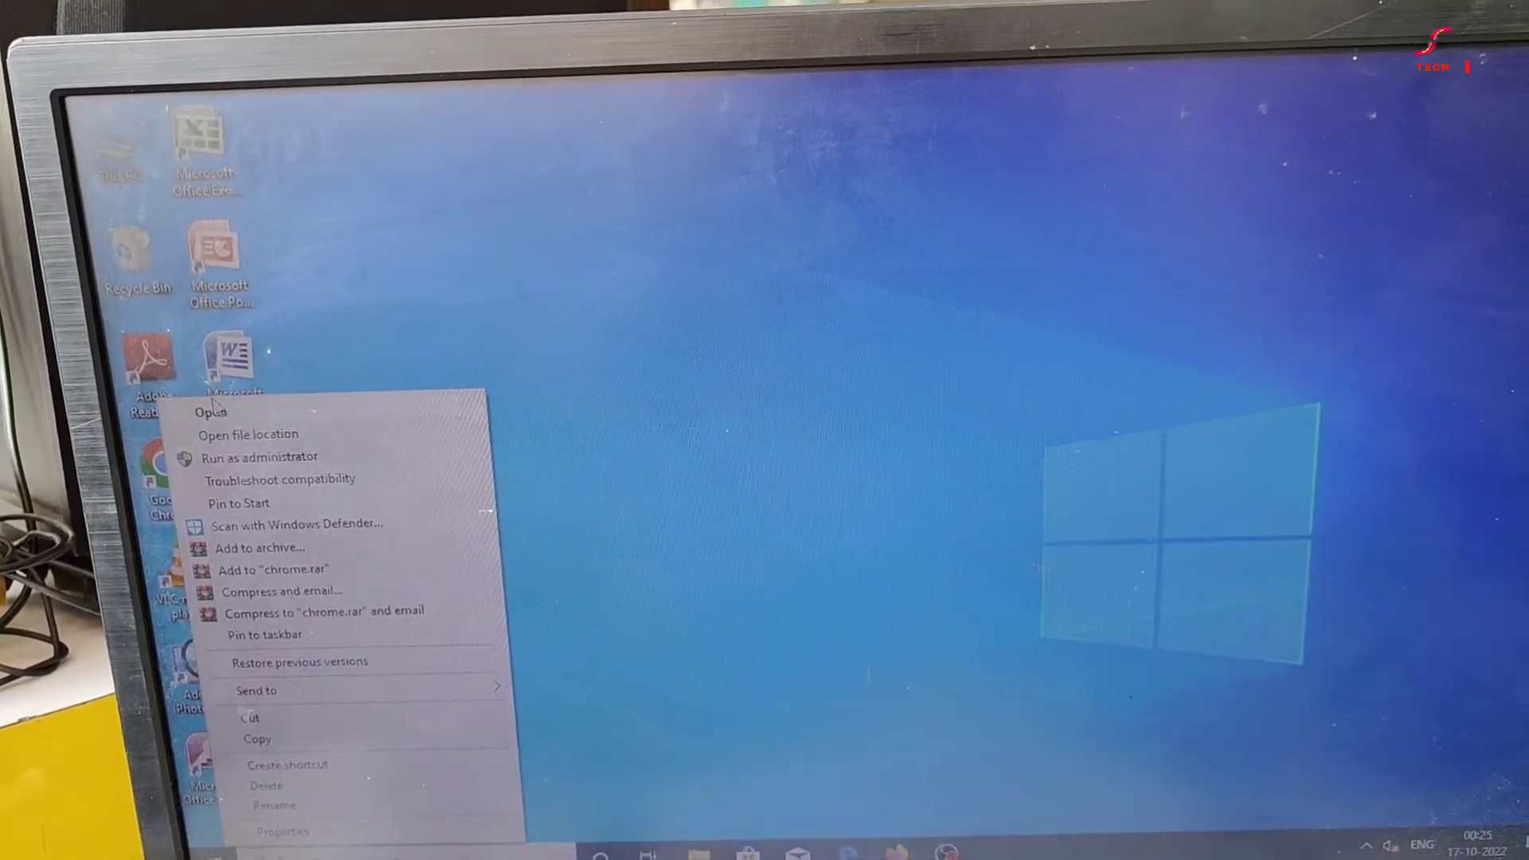
key(Escape)
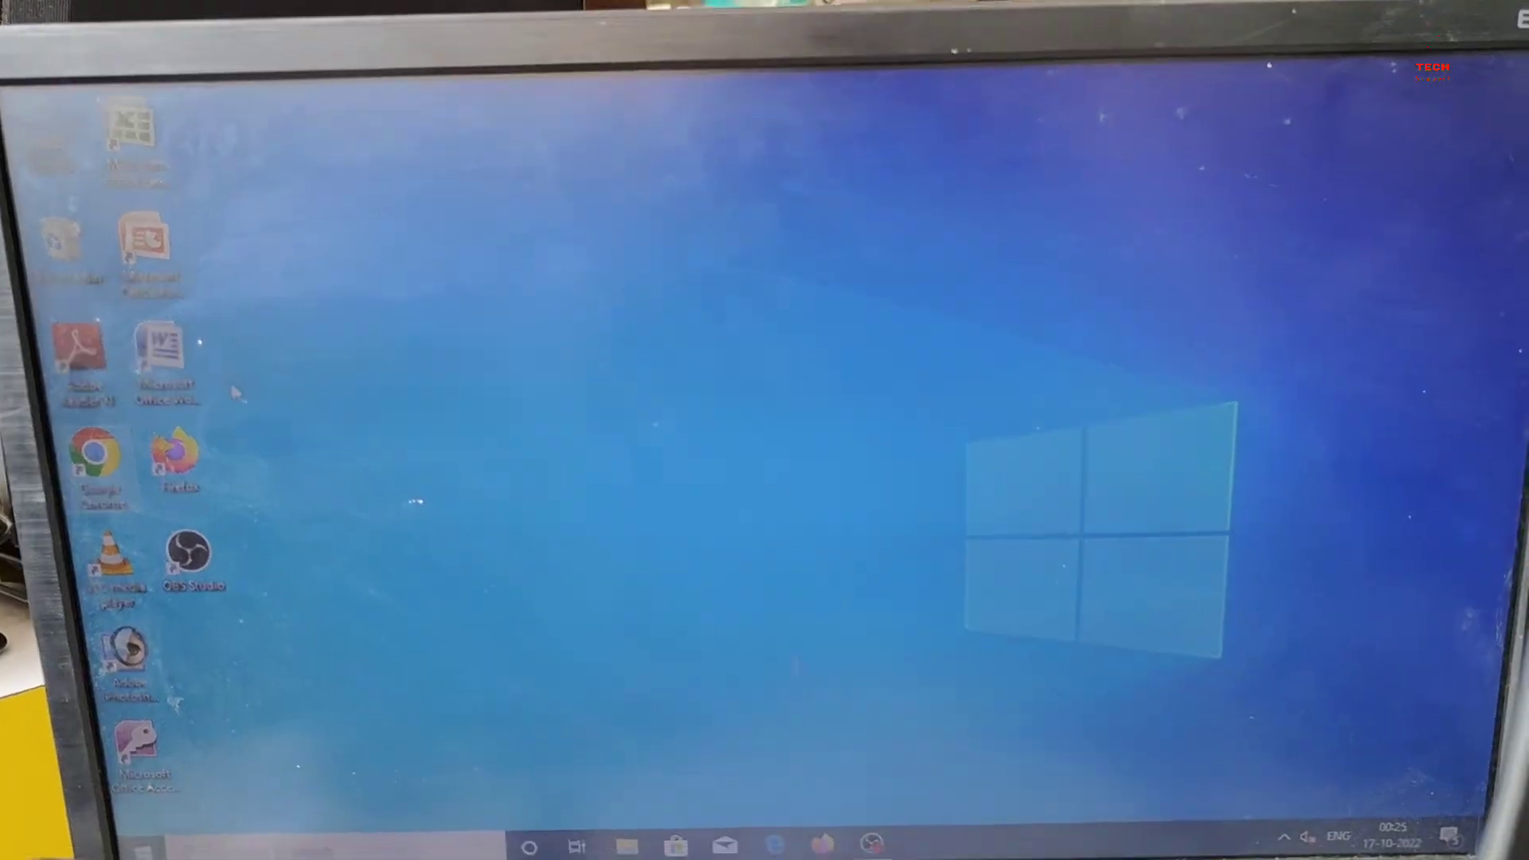
key(Return)
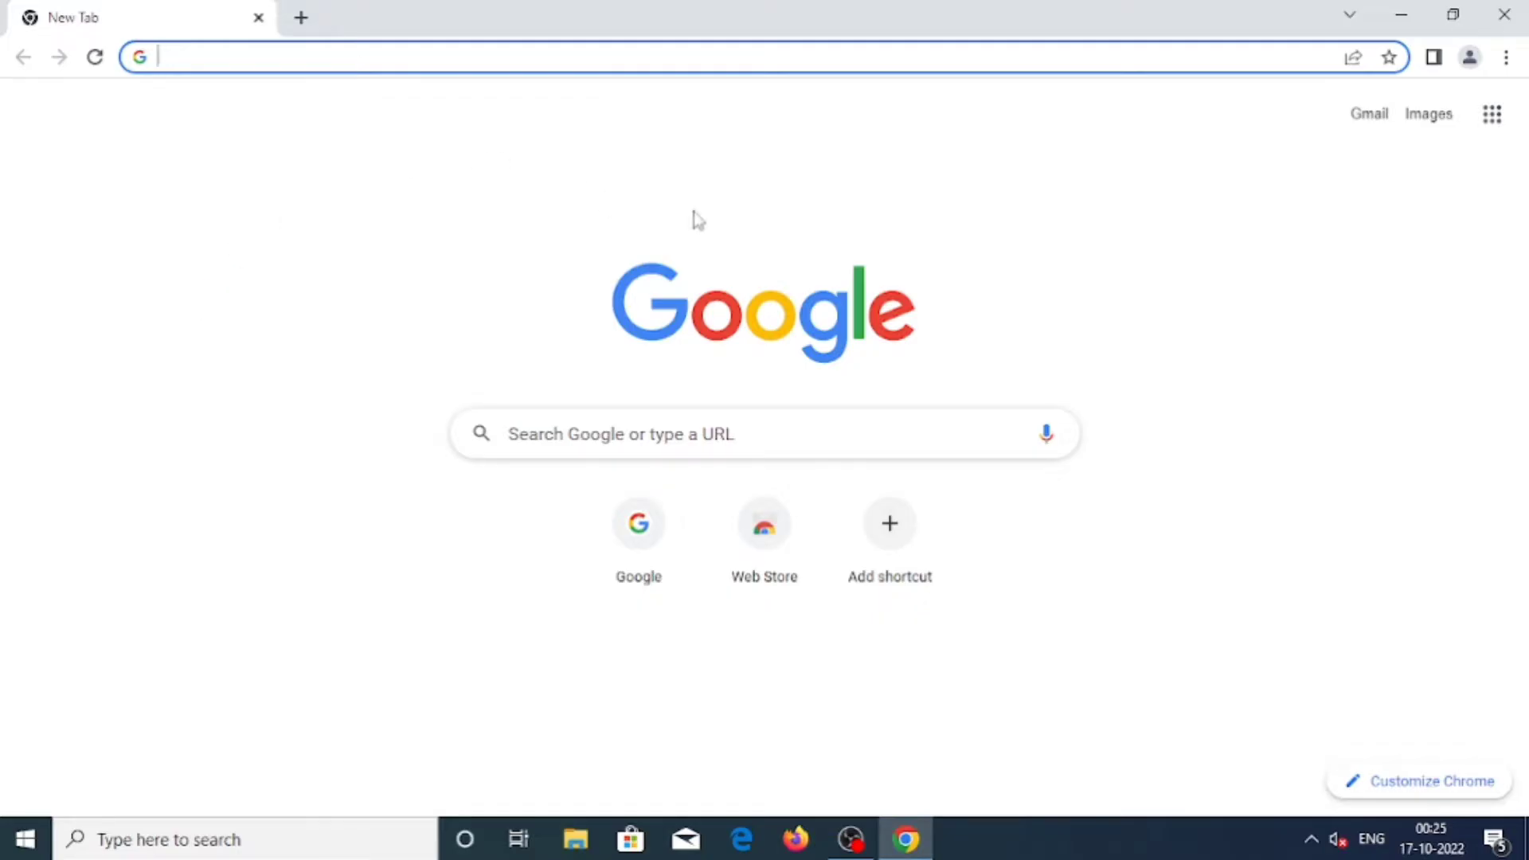
click(561, 50)
text(www)
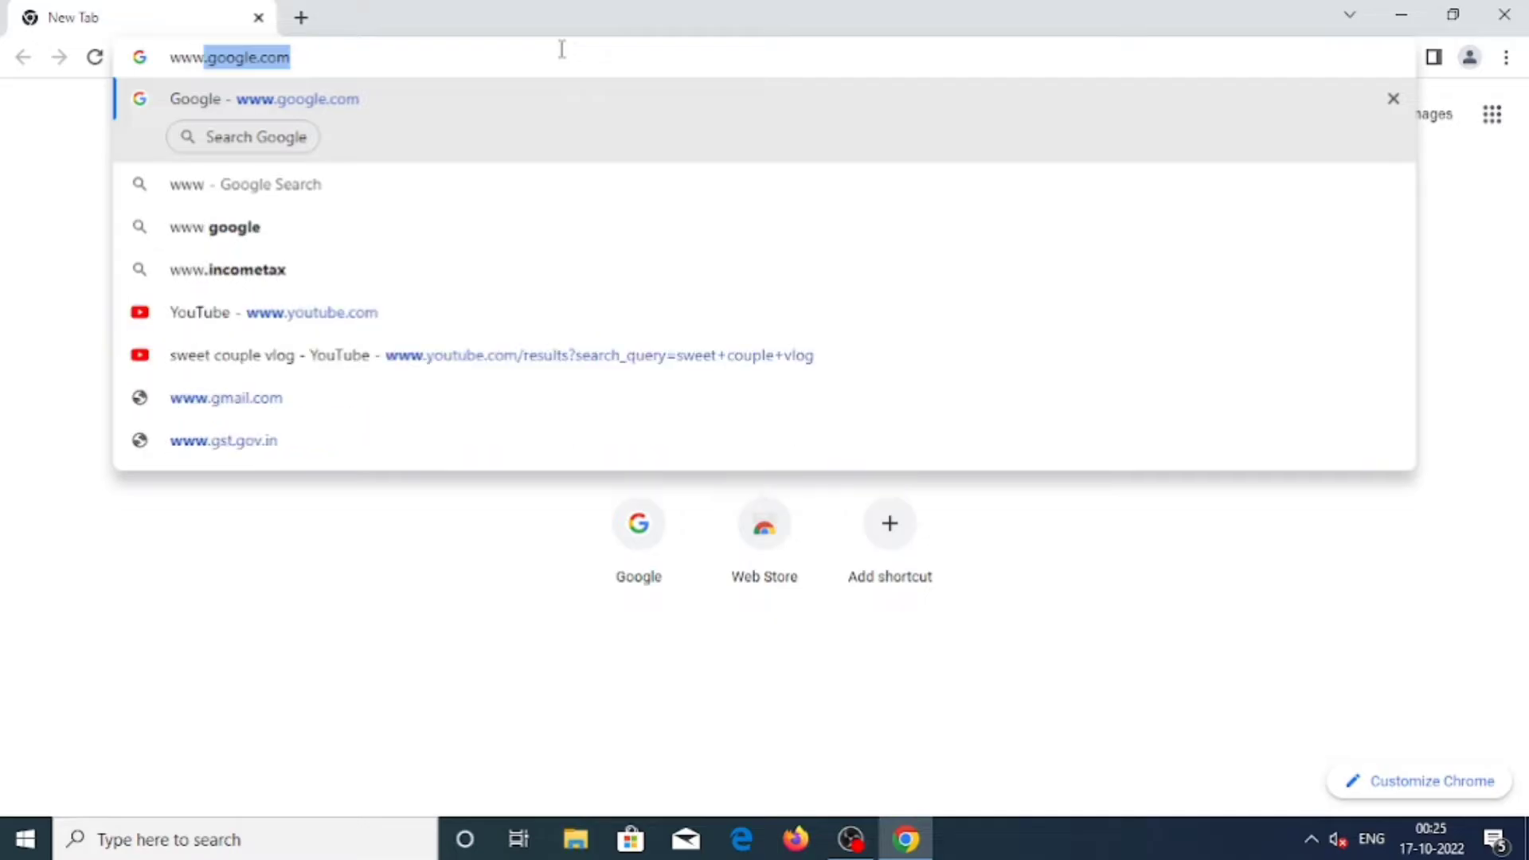
key(Return)
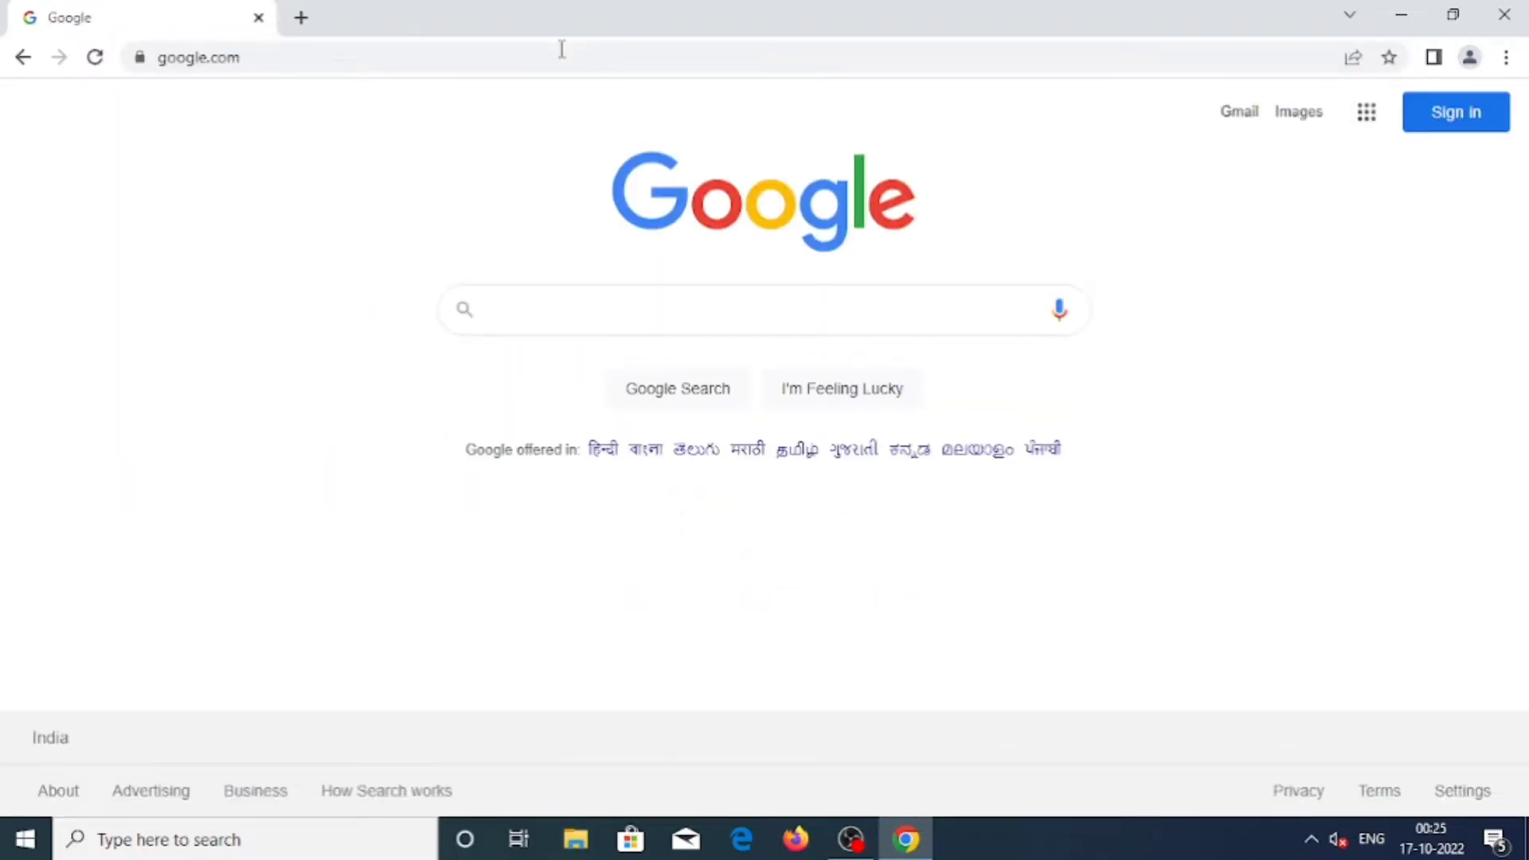
Step: Search Google for "morpho rd service download"
click(618, 318)
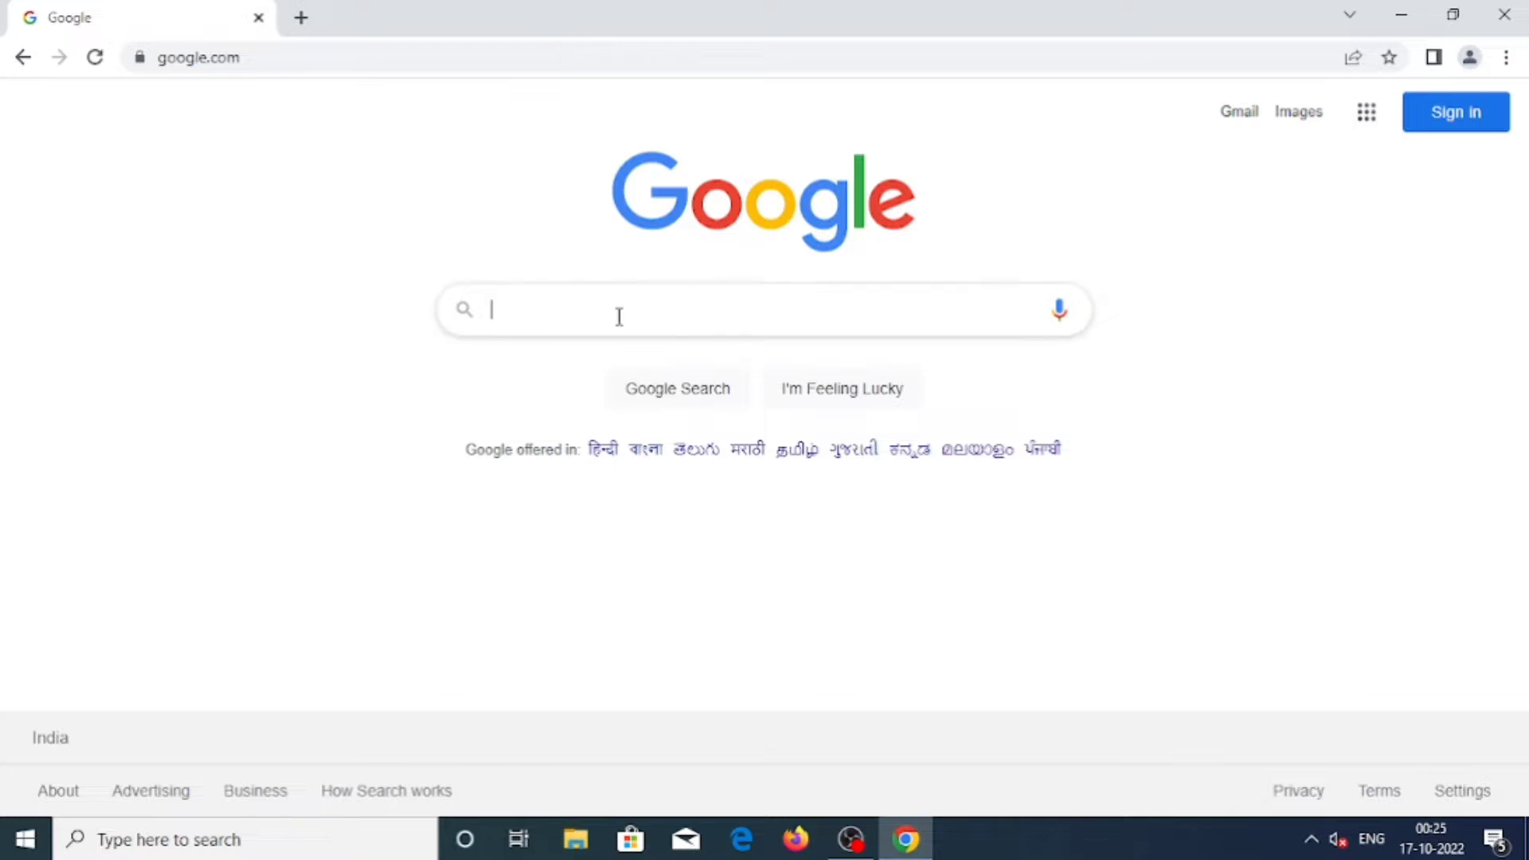
click(619, 317)
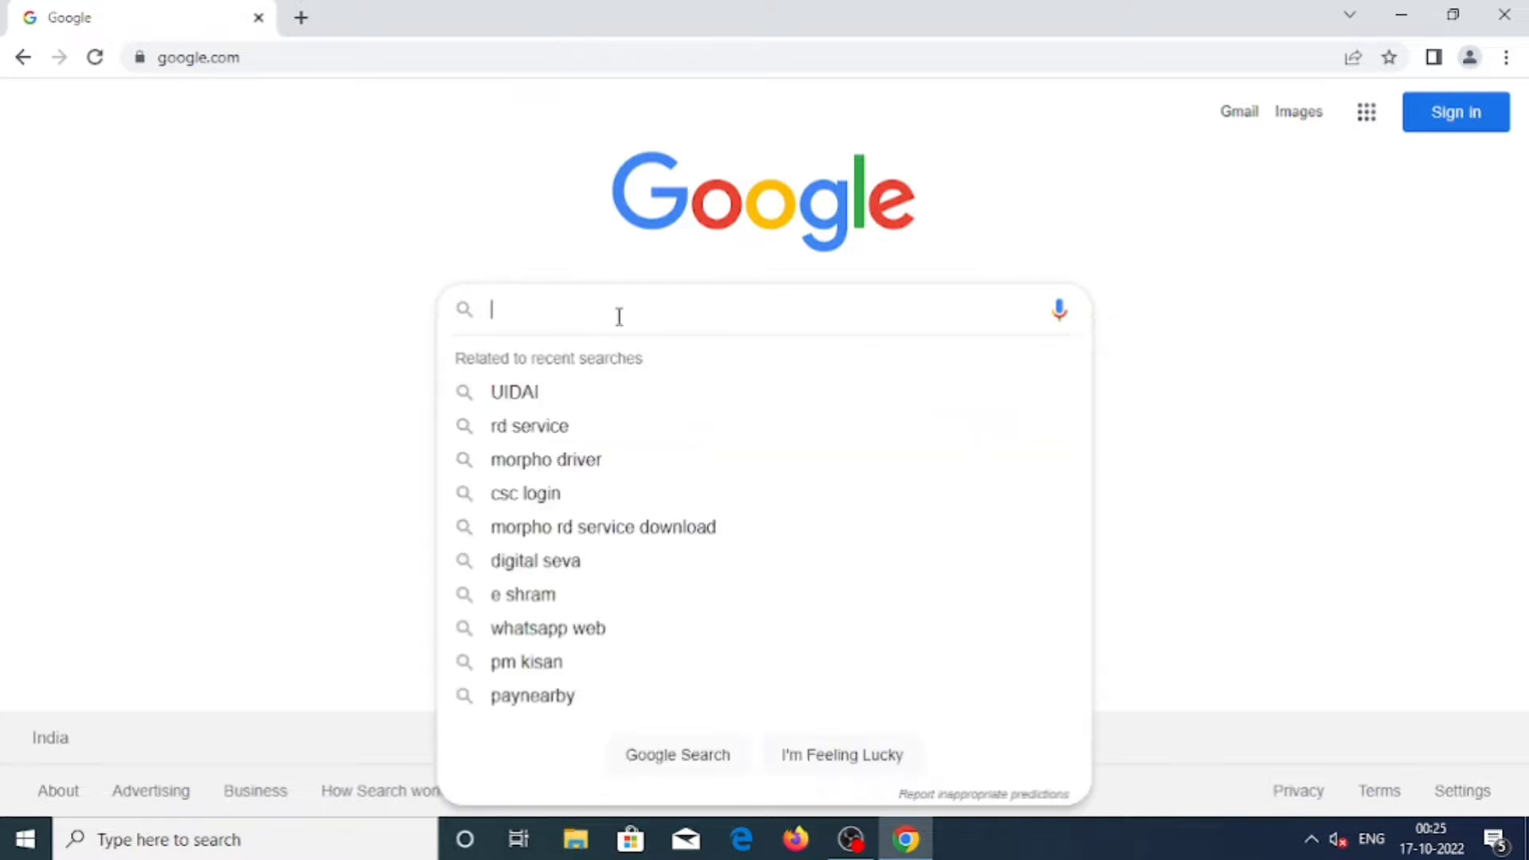
text(mor)
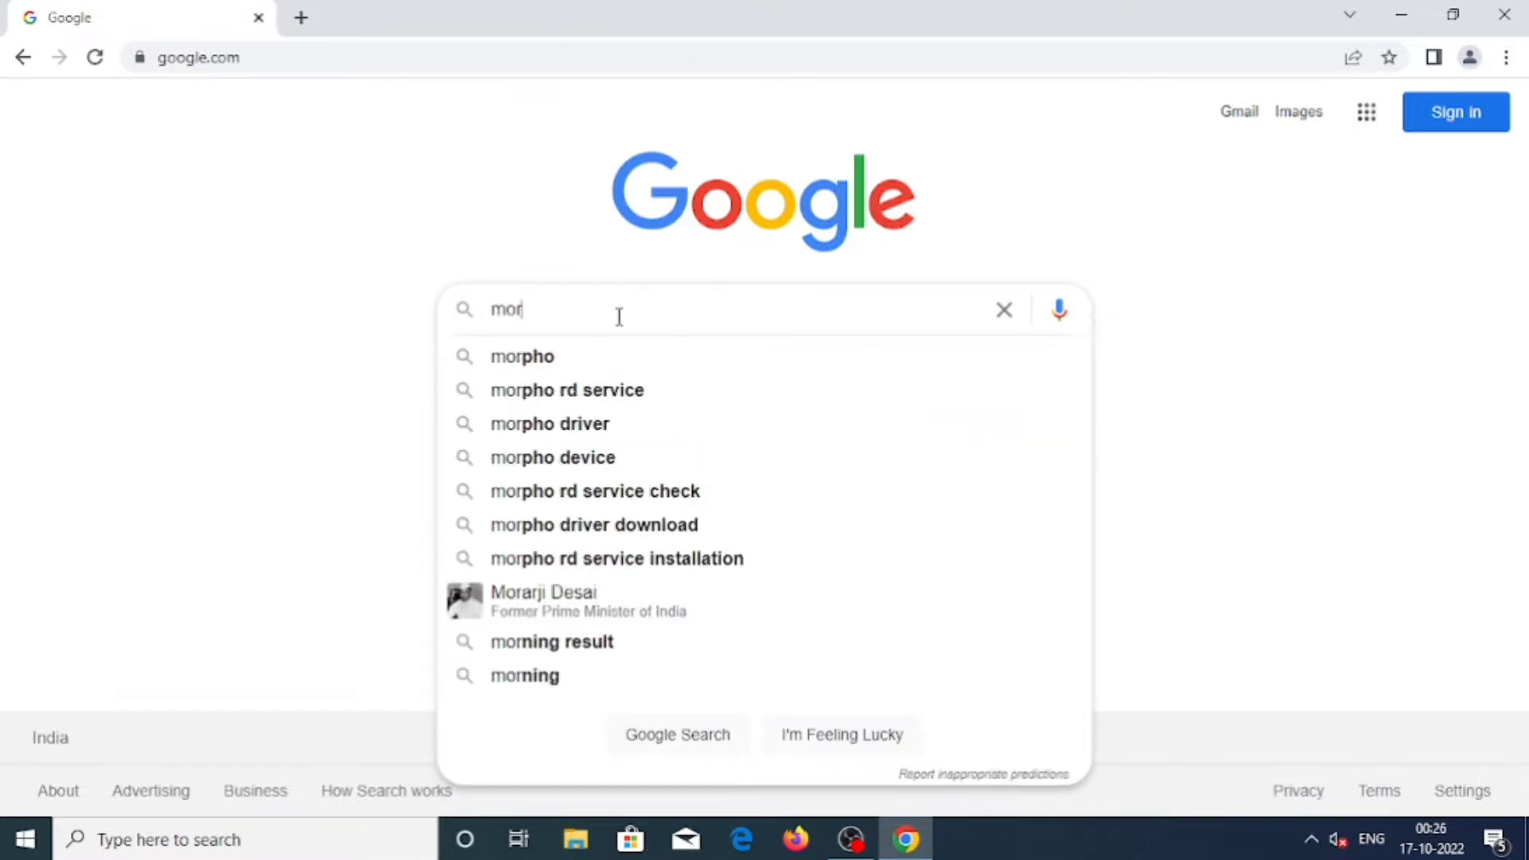
key(Down)
key(Down)
click(705, 308)
text(d service d)
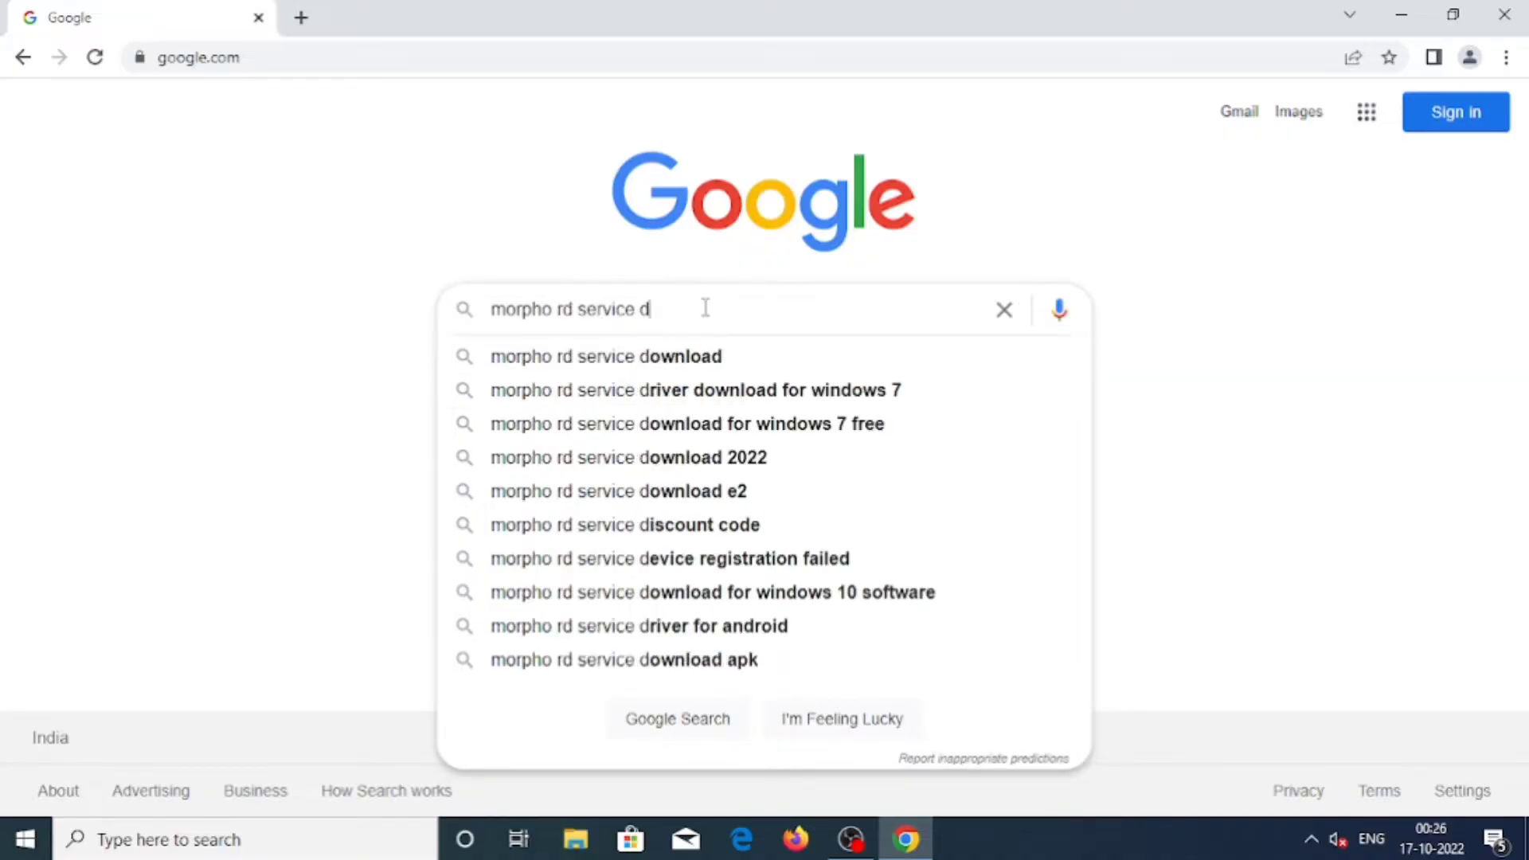
key(Down)
key(Return)
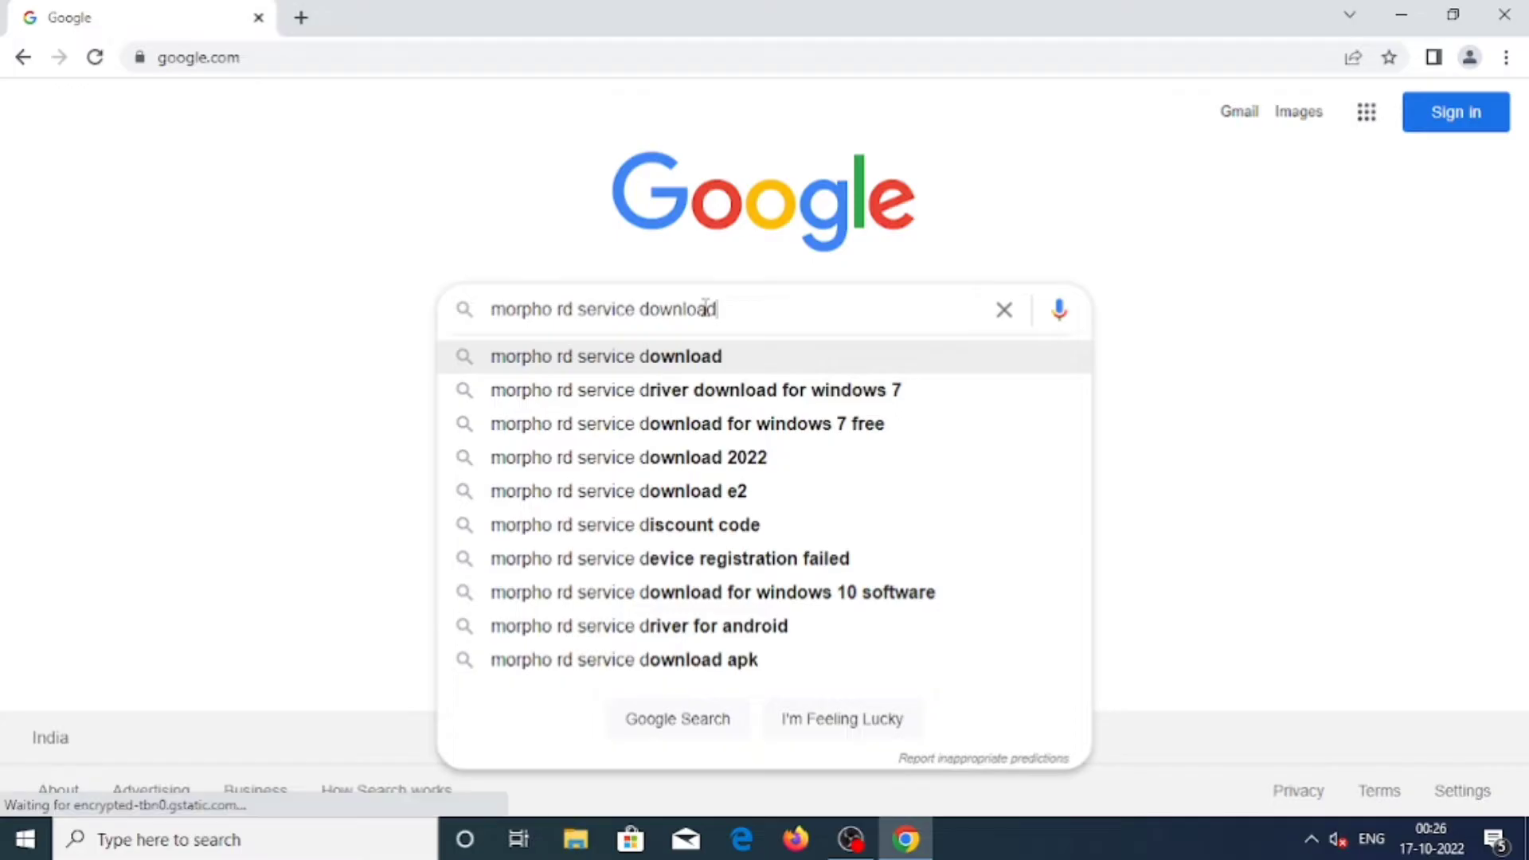
Step: Open the rdserviceonline.com search result titled "RD Service Online – Register IDEMIA (Morpho) fingerprint"
drag(460, 128, 199, 133)
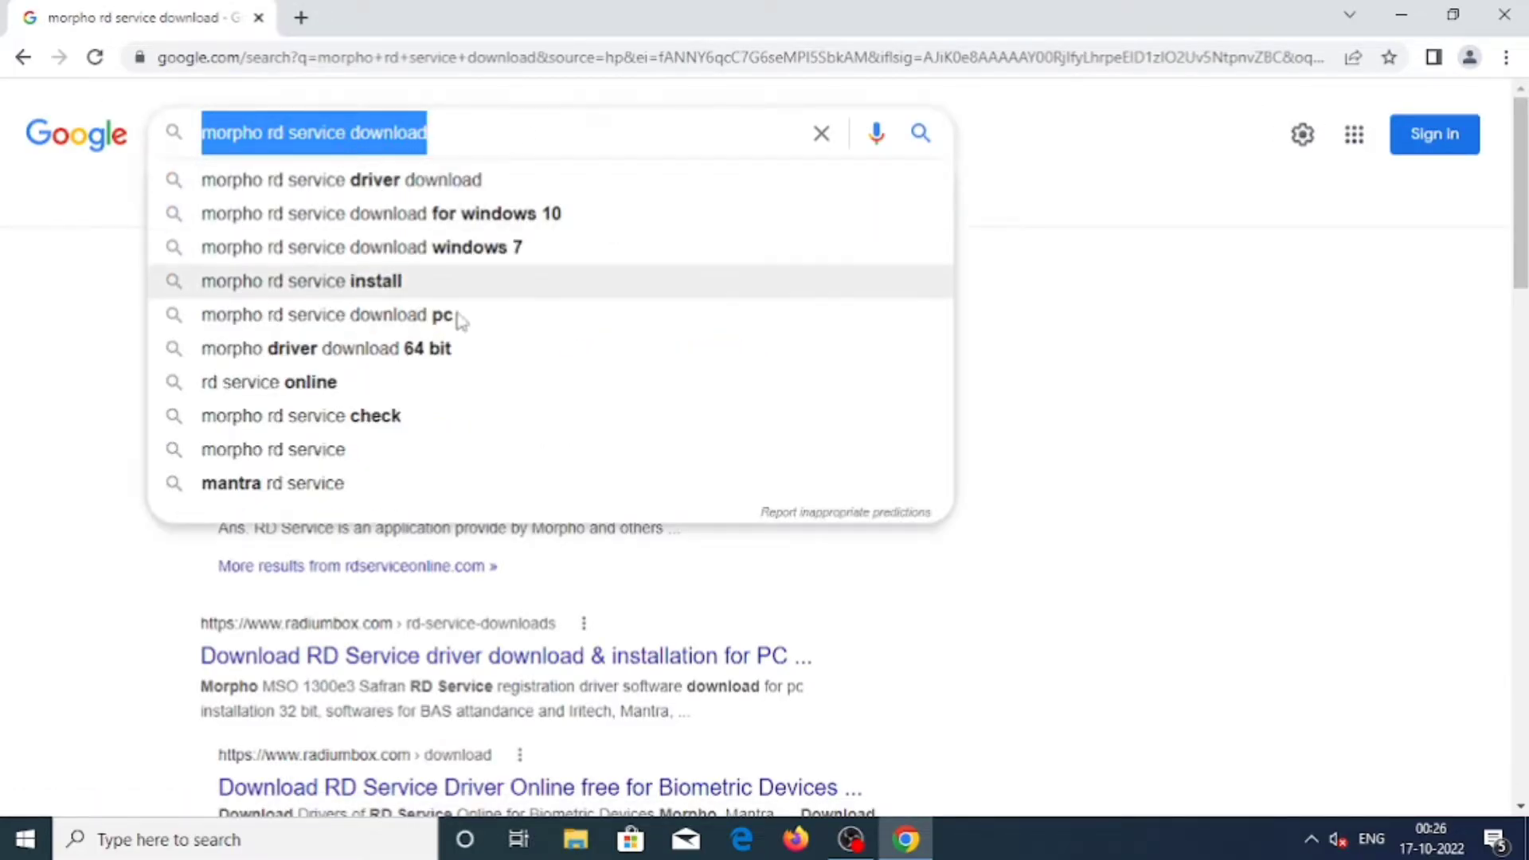
click(983, 262)
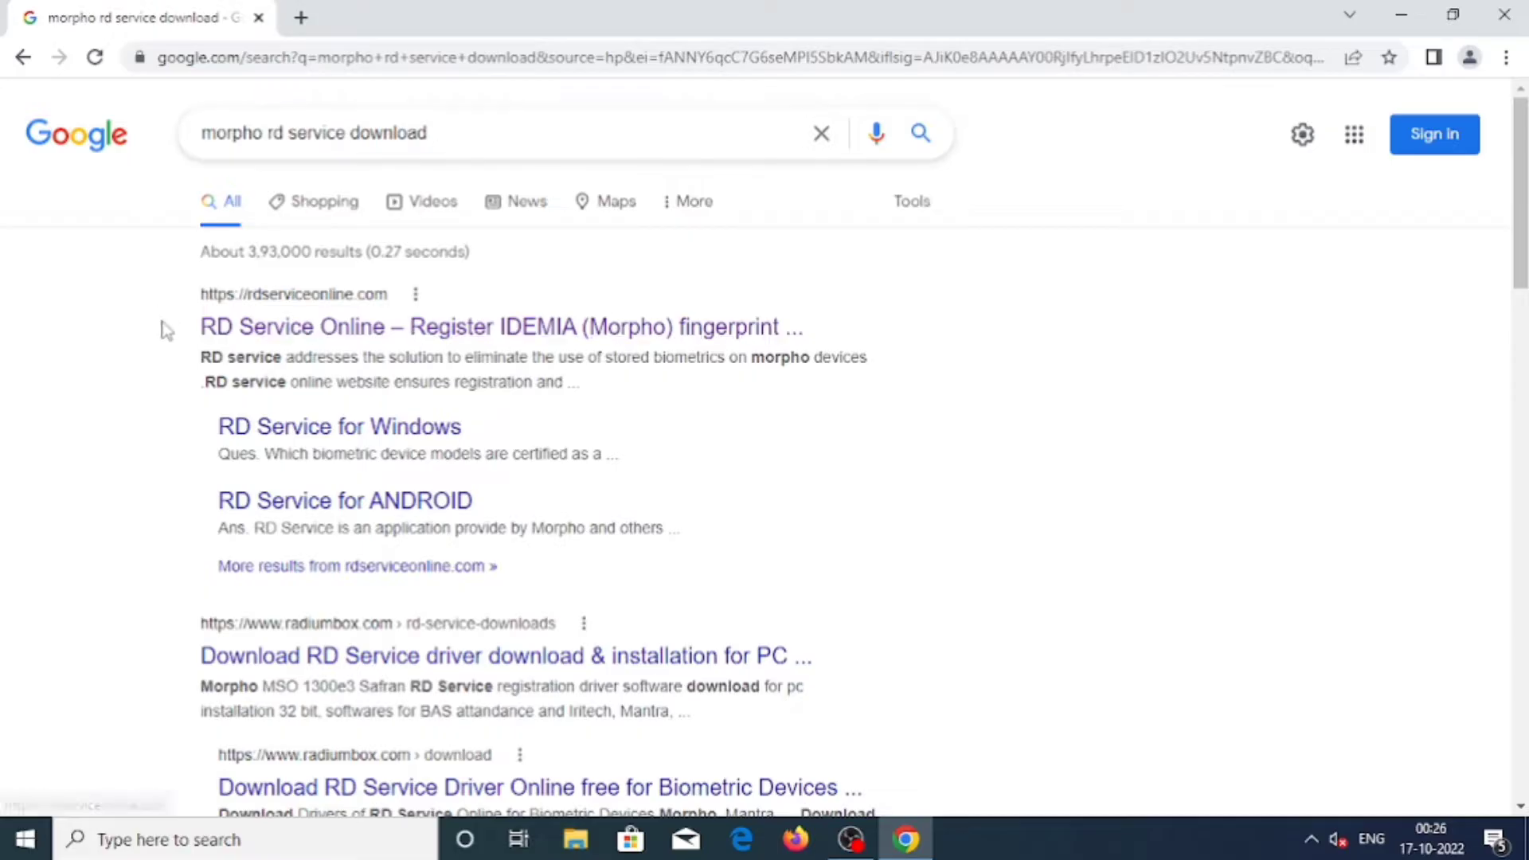
drag(163, 328, 880, 324)
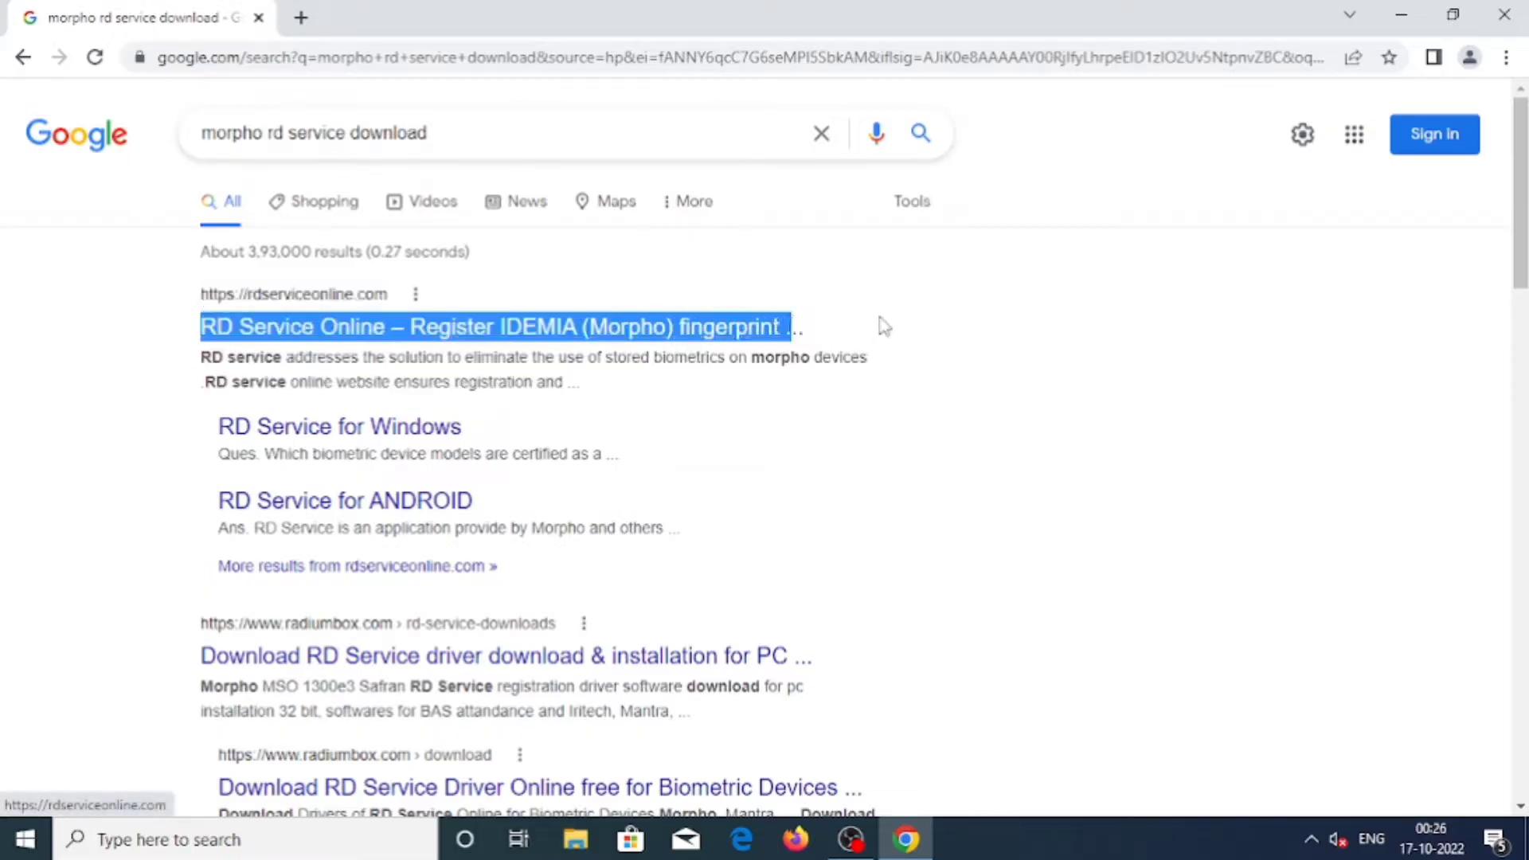
click(880, 324)
click(549, 330)
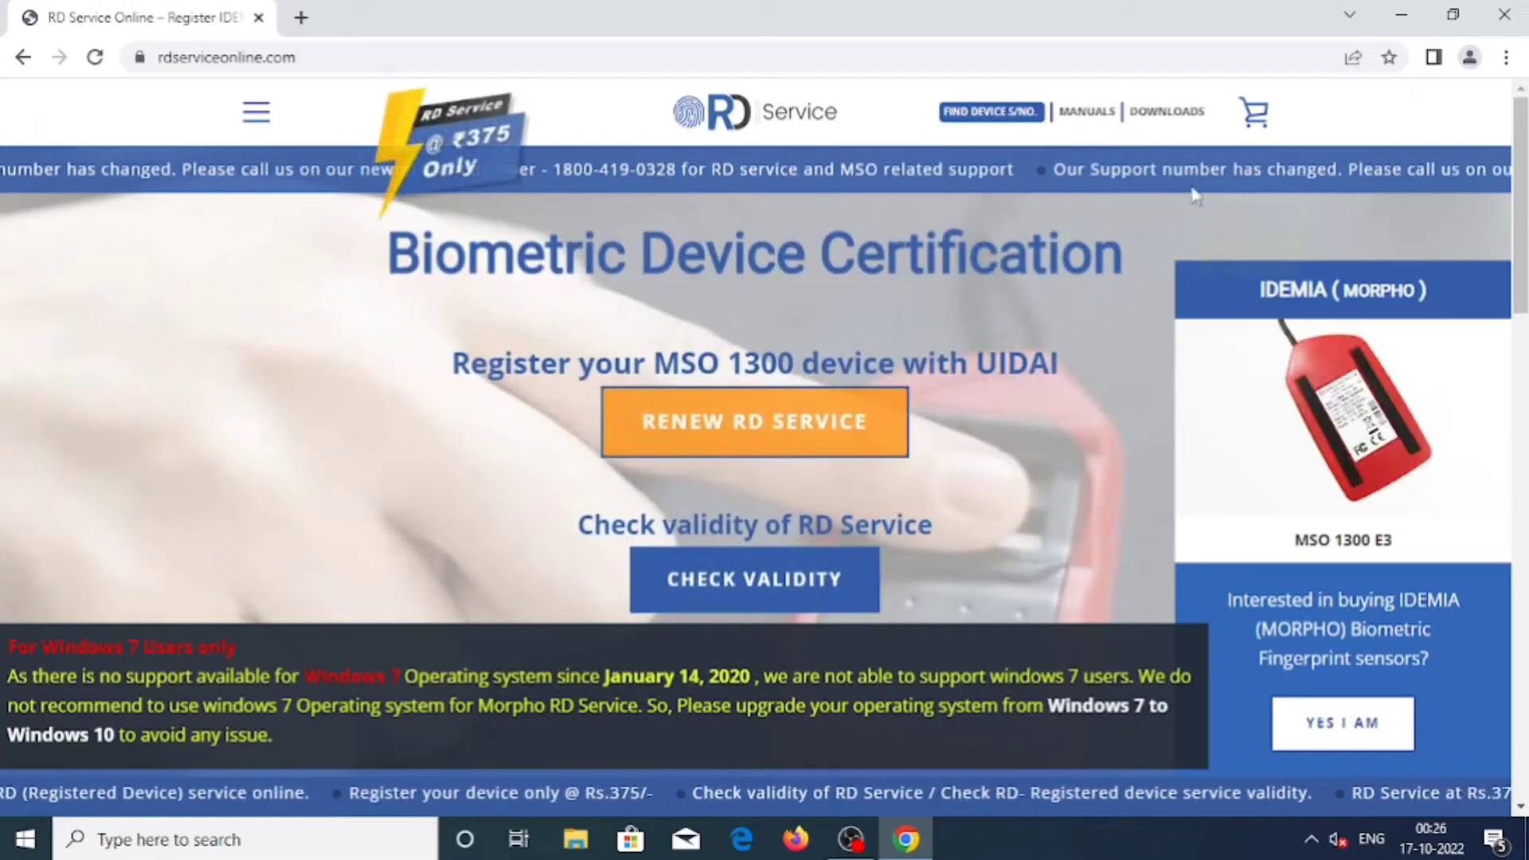
Step: Download the Windows (https/localhost) RD Service driver and set the zip file to open once downloaded
mouse_move(1164, 118)
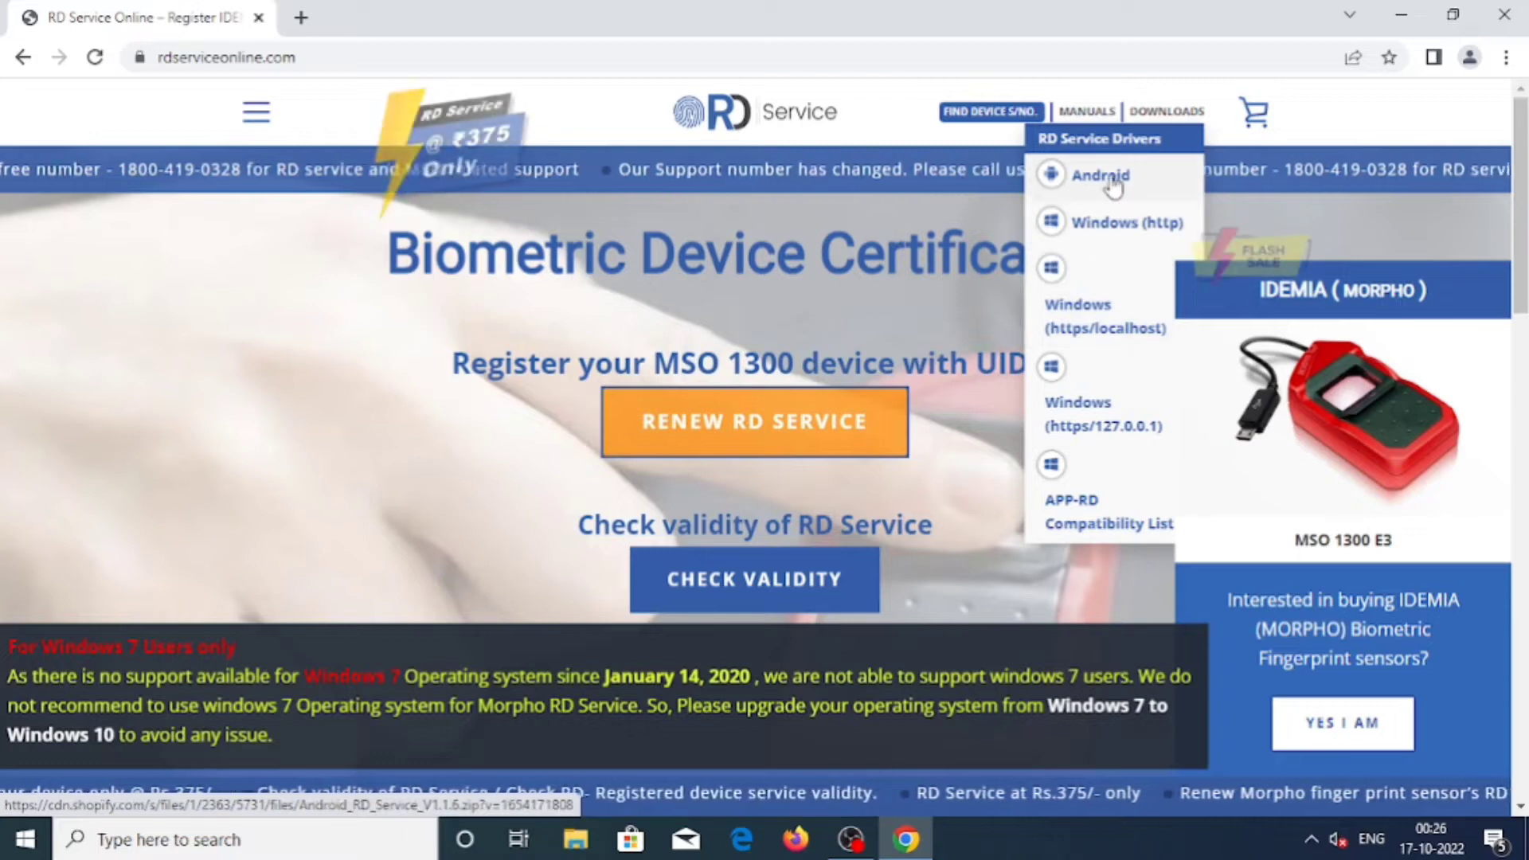
click(1075, 325)
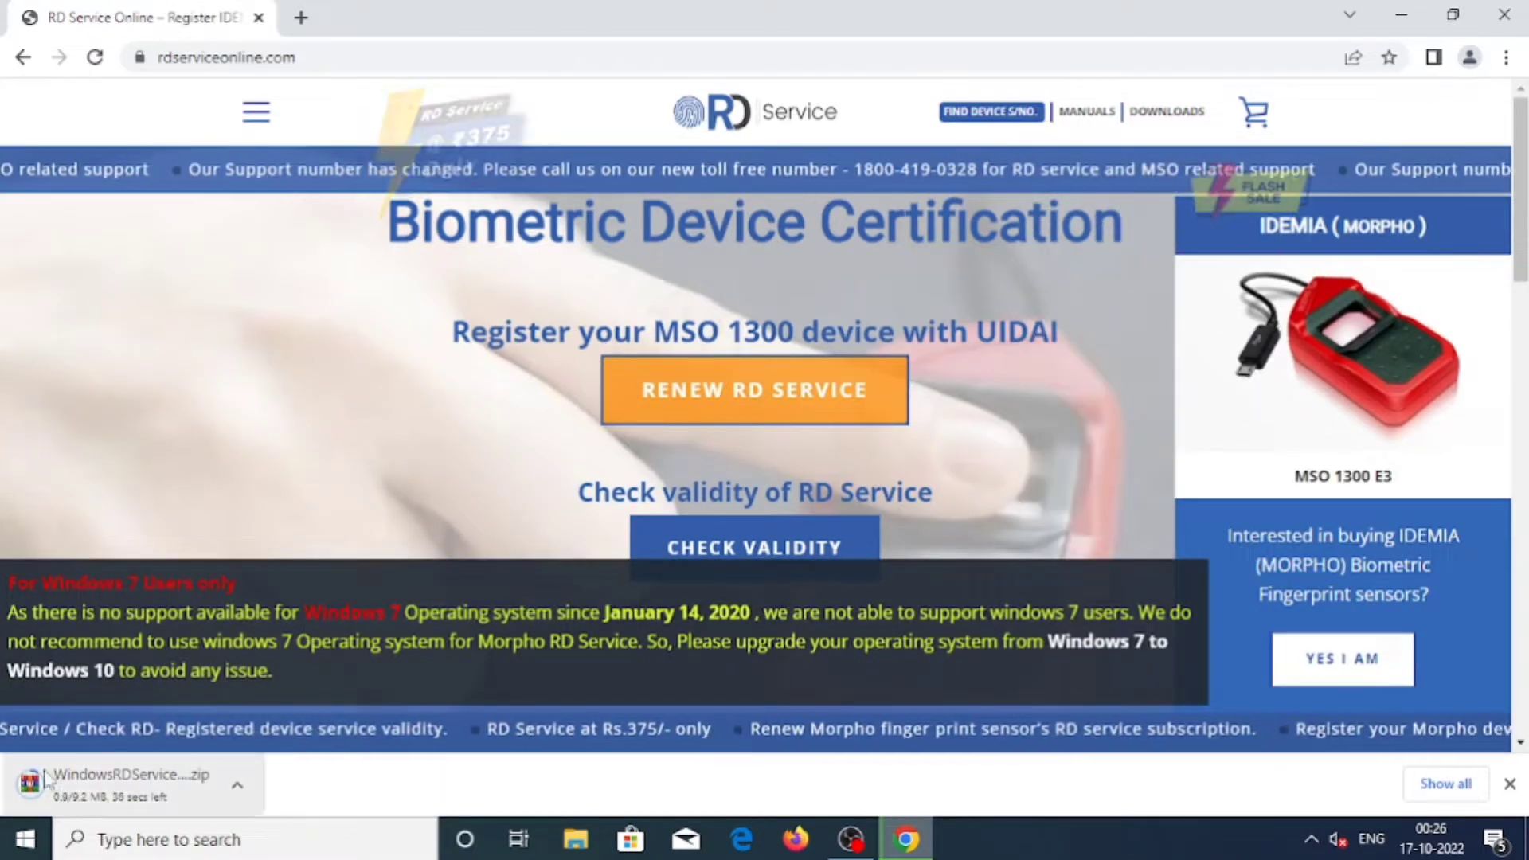
right_click(105, 784)
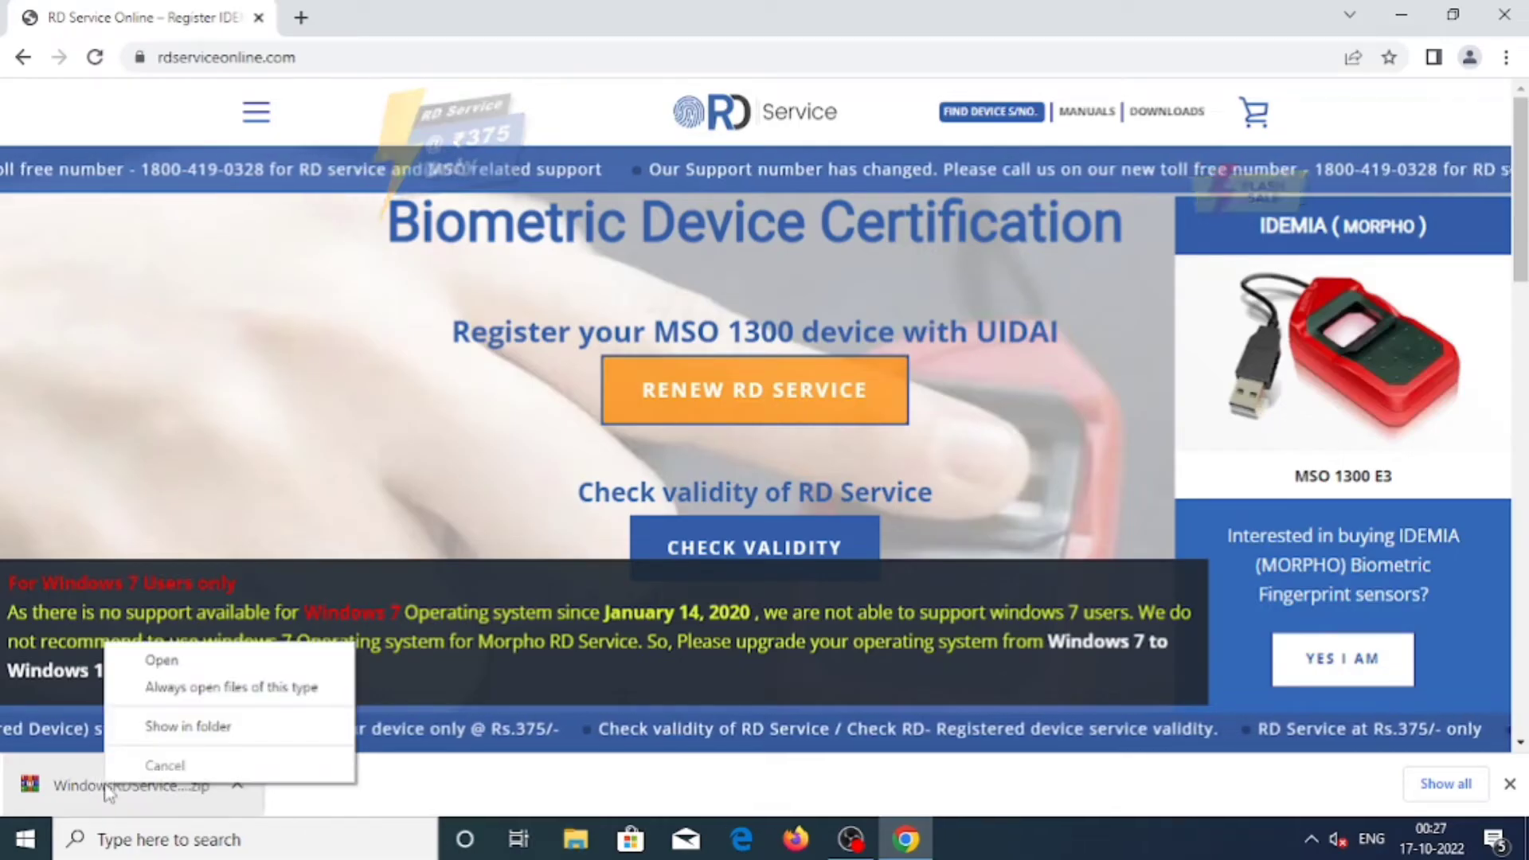
click(192, 663)
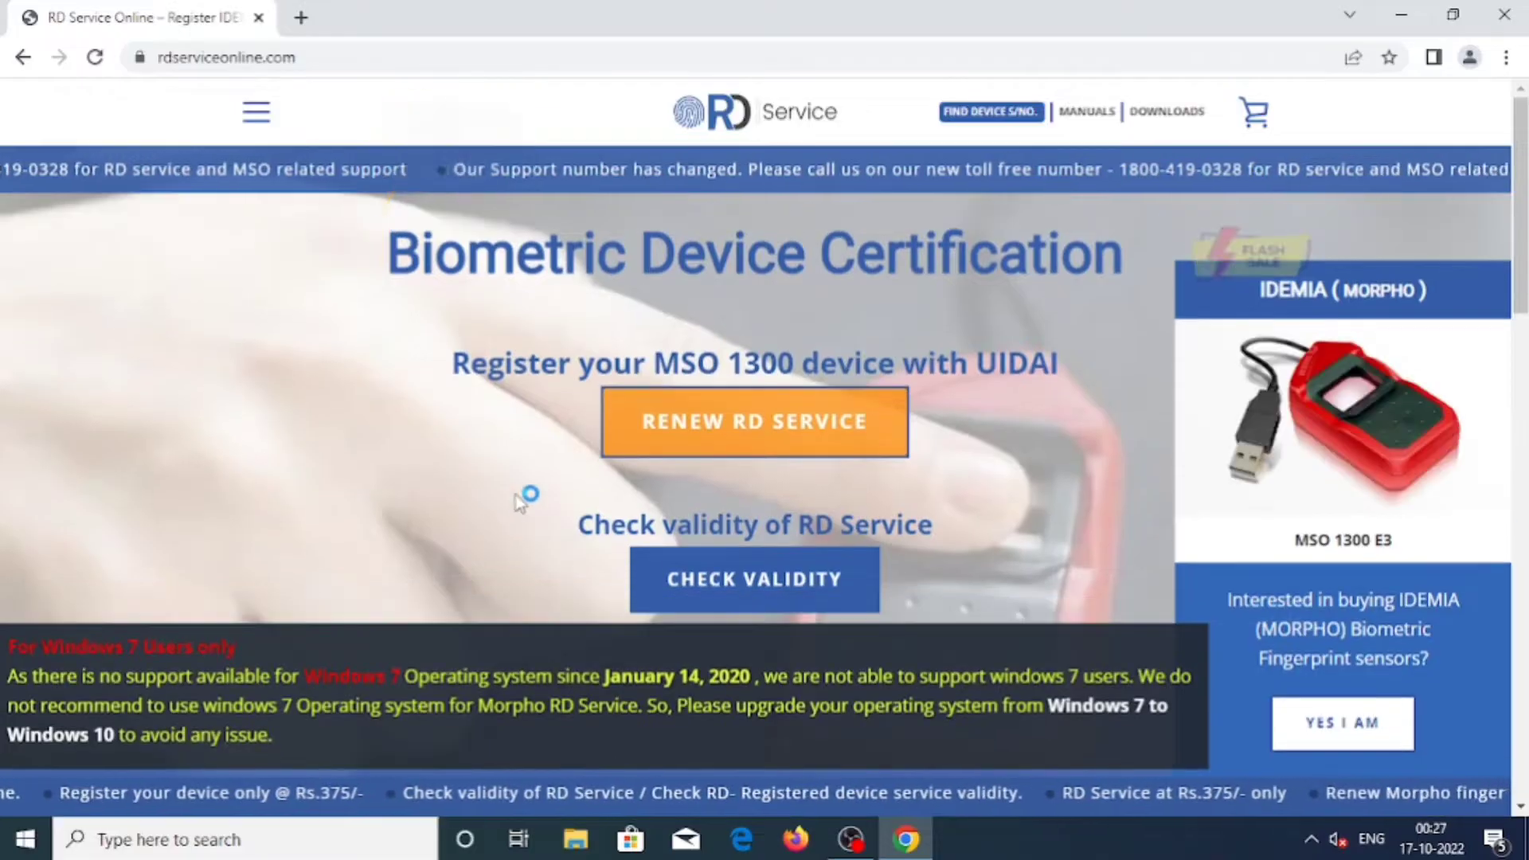
Step: Minimize the browser, open the downloaded zip with WinRAR archiver, and dismiss the extra WinRAR window
click(1399, 19)
right_click(930, 204)
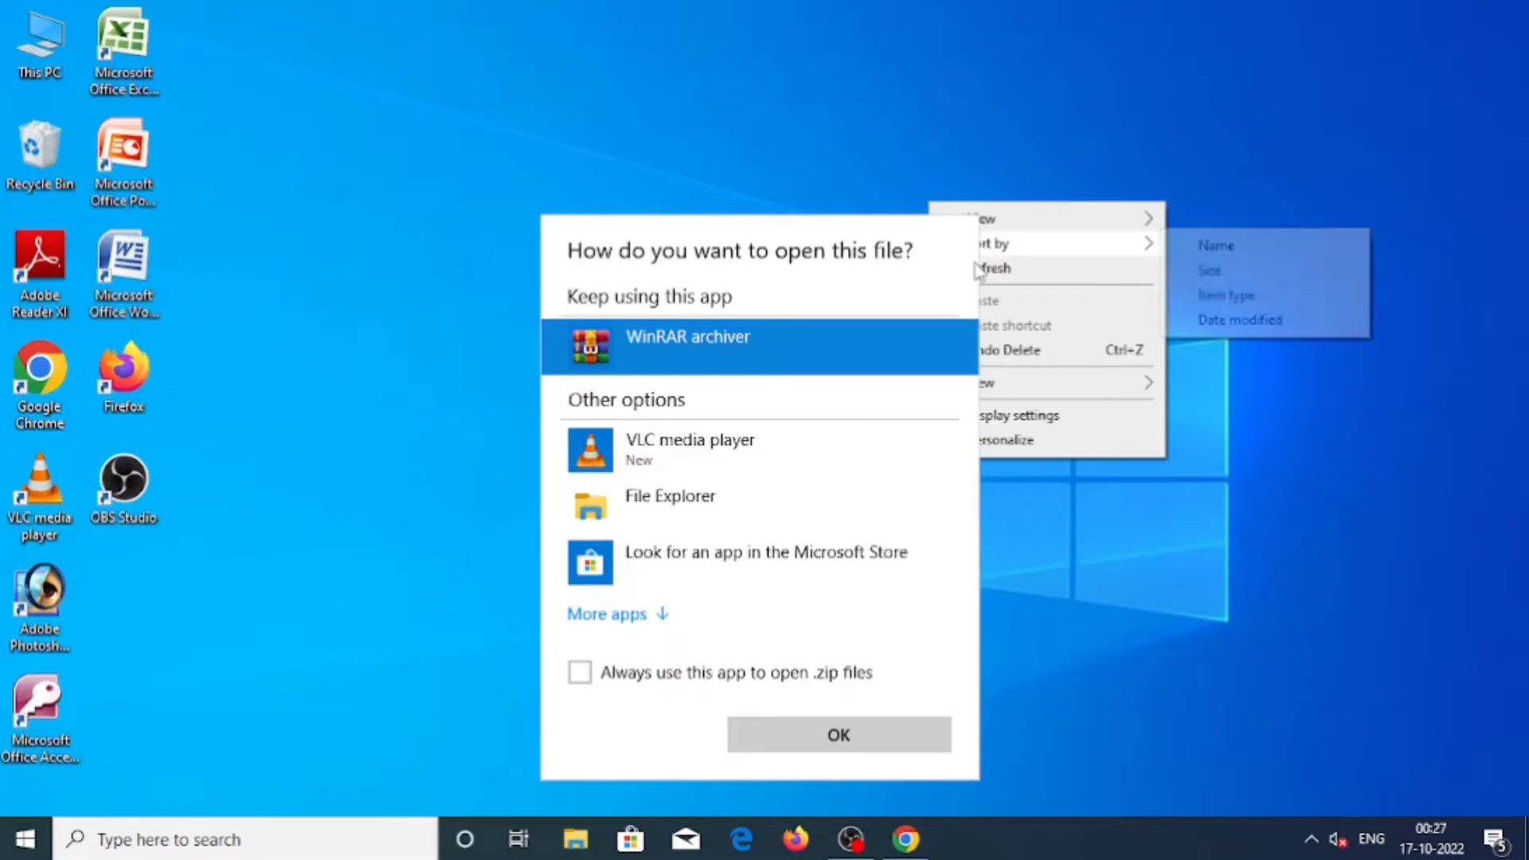
click(981, 269)
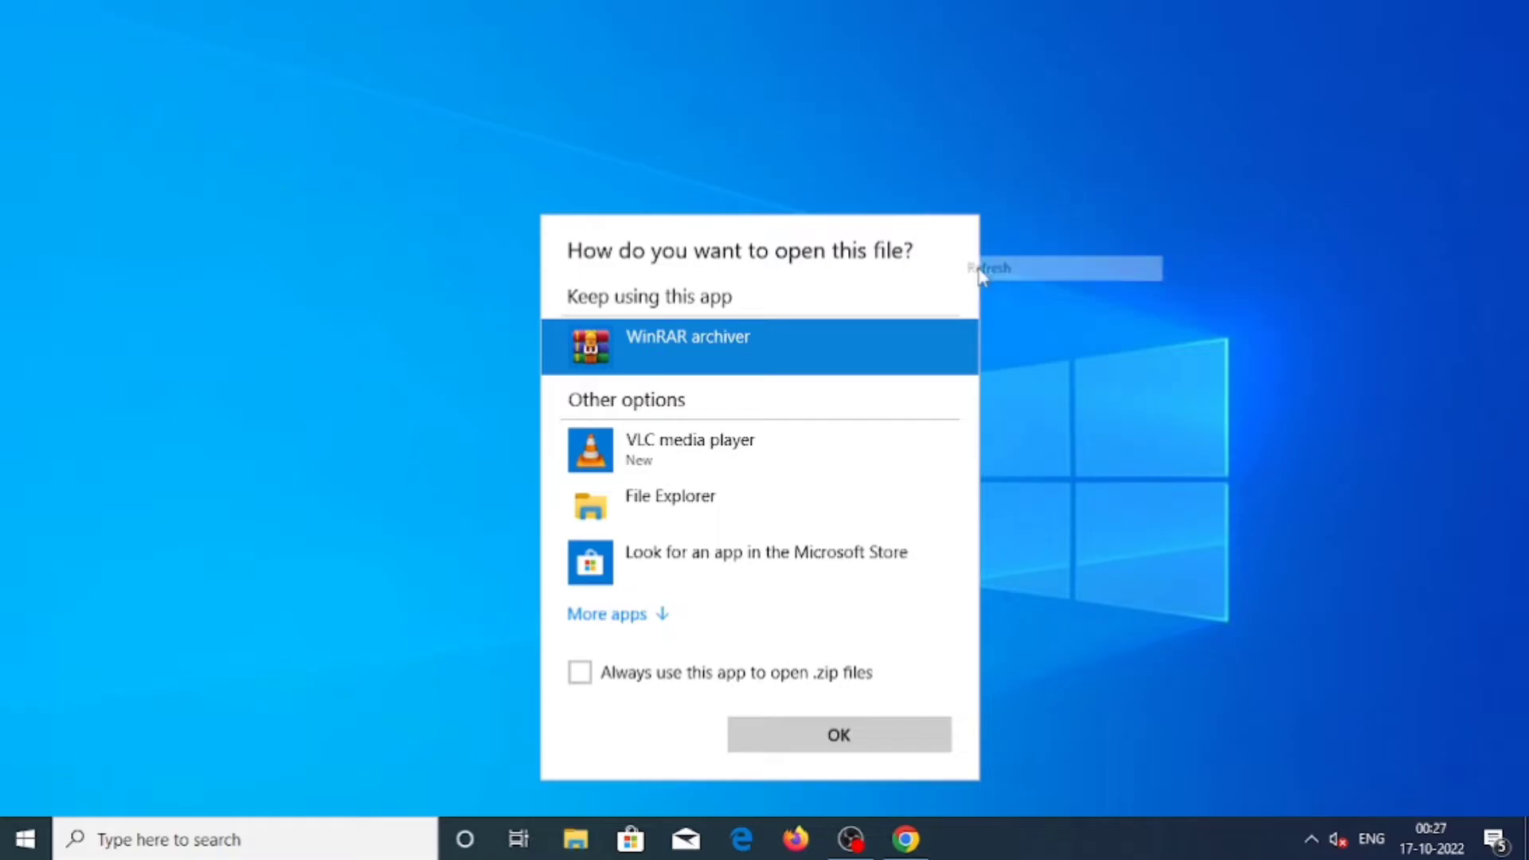
double_click(725, 347)
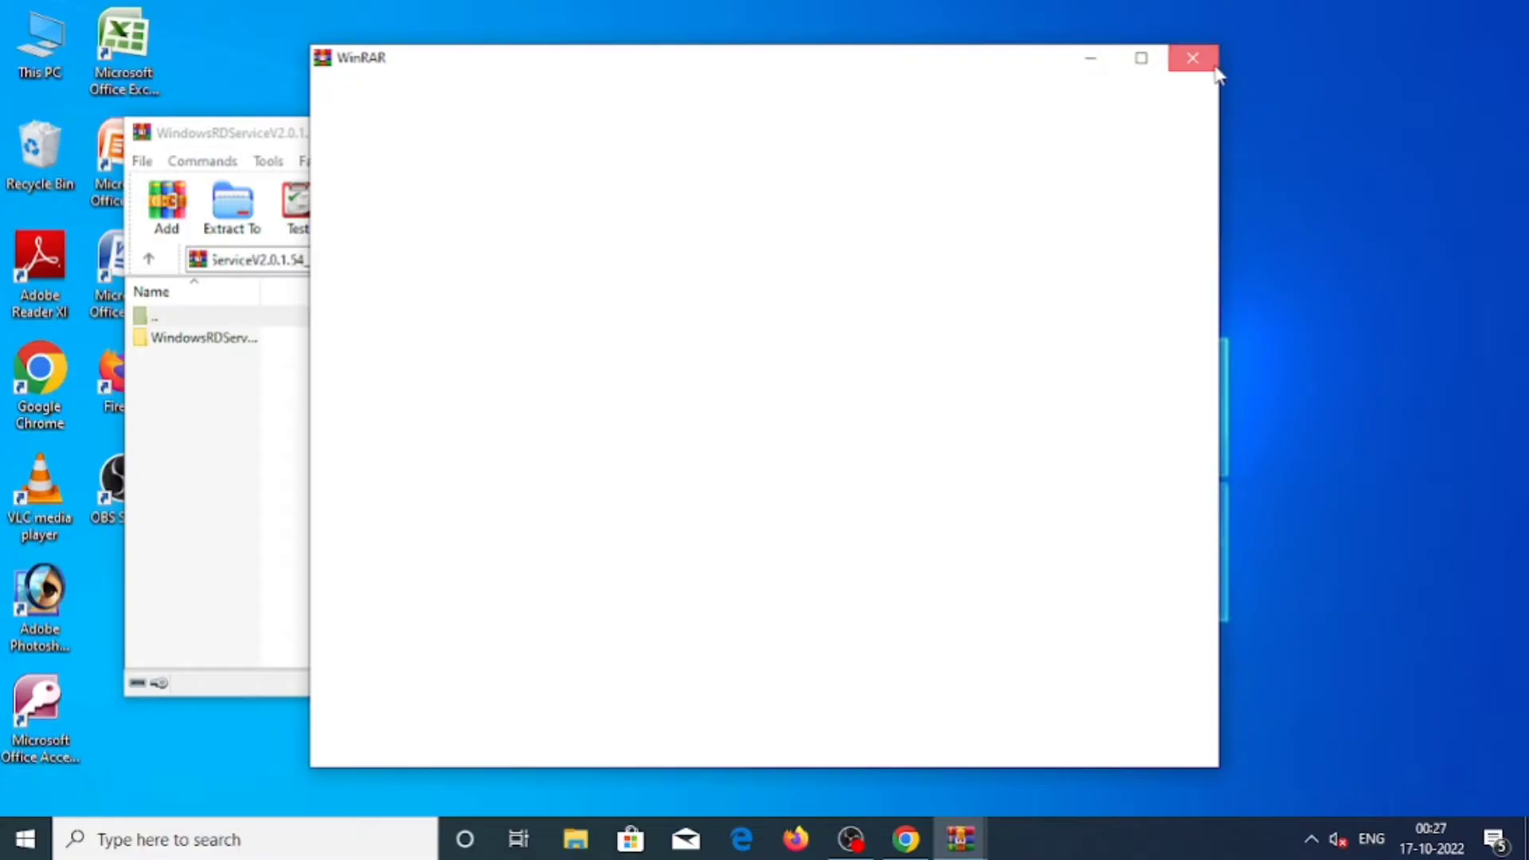
click(1192, 57)
drag(629, 134, 1100, 148)
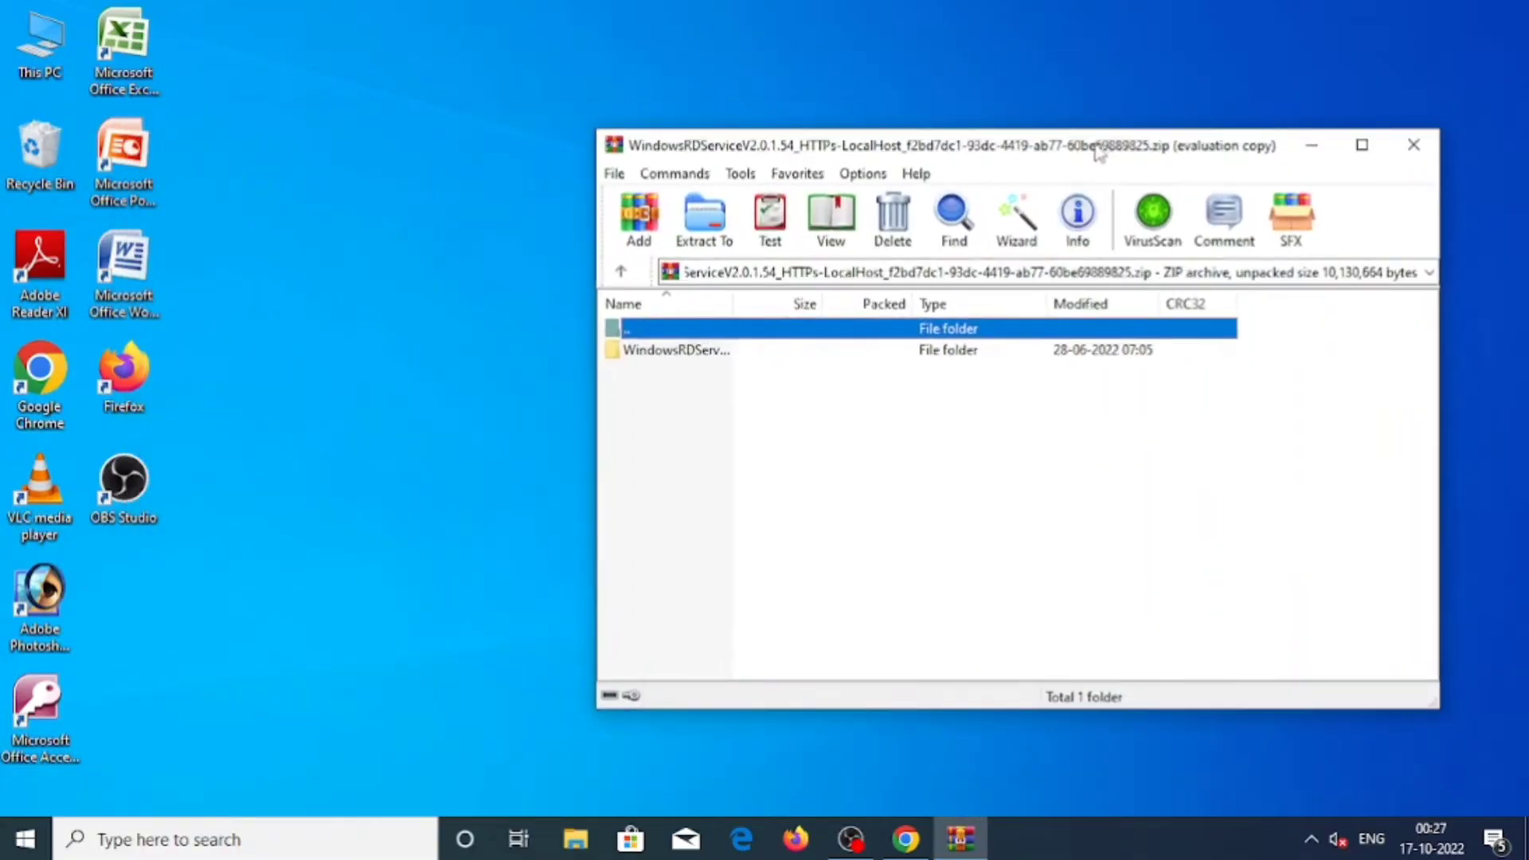
Step: Switch to File Explorer and open the Downloads folder from This PC
click(44, 59)
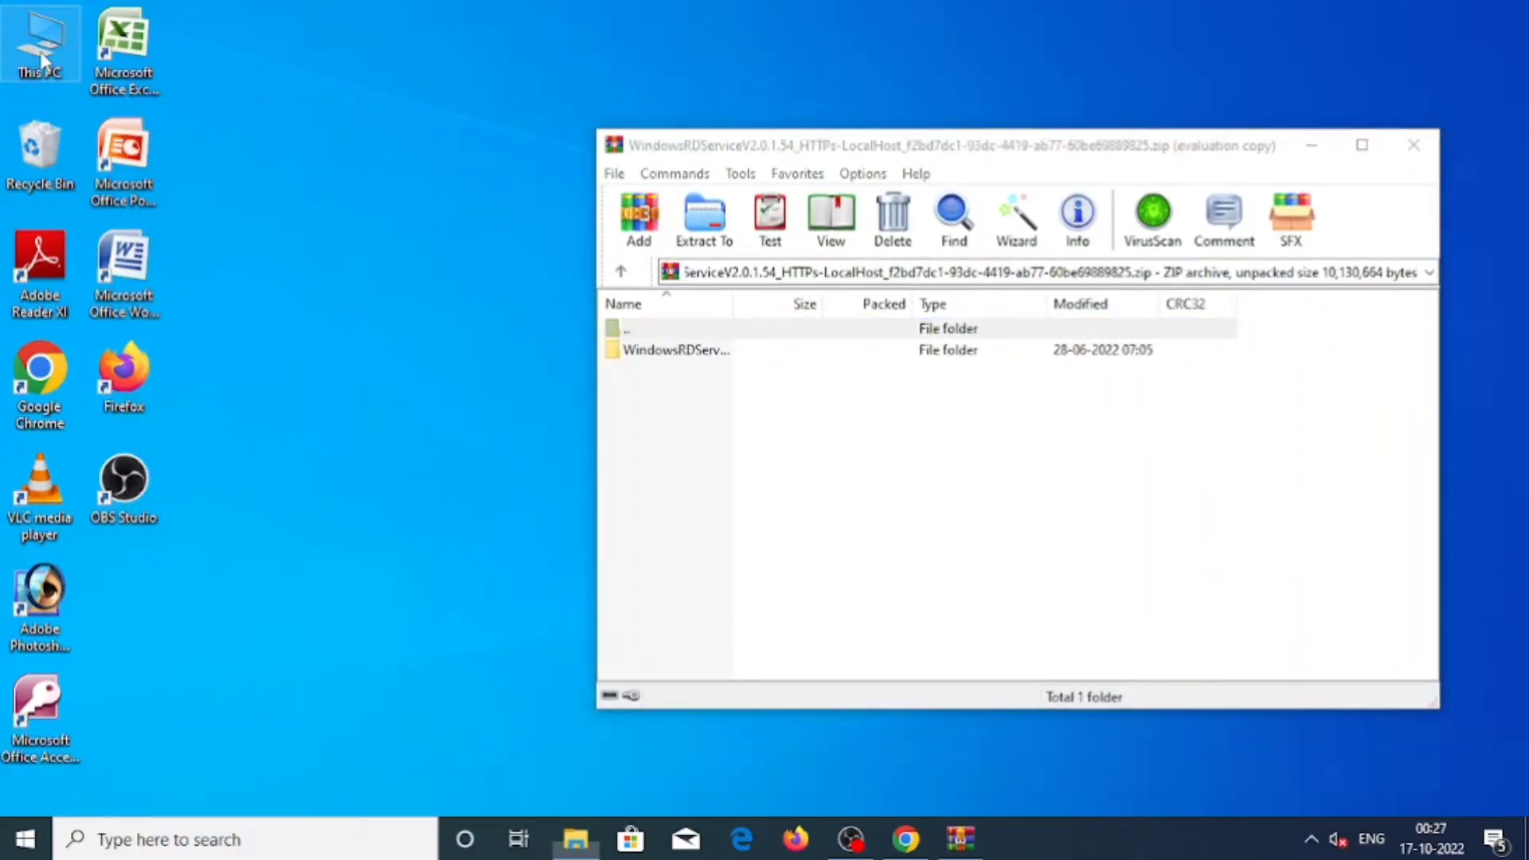
double_click(44, 60)
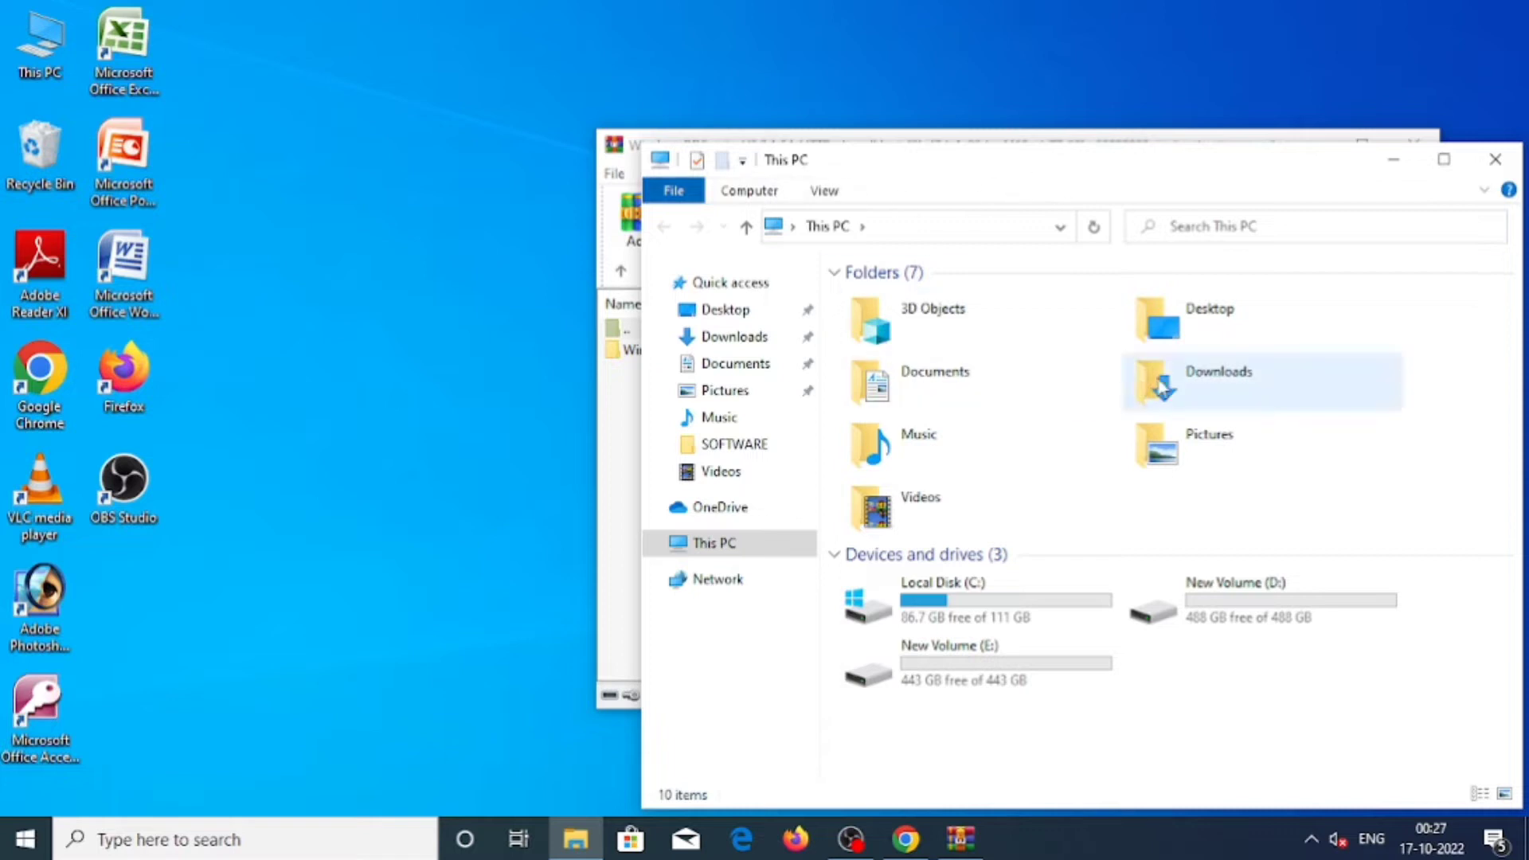
click(1272, 384)
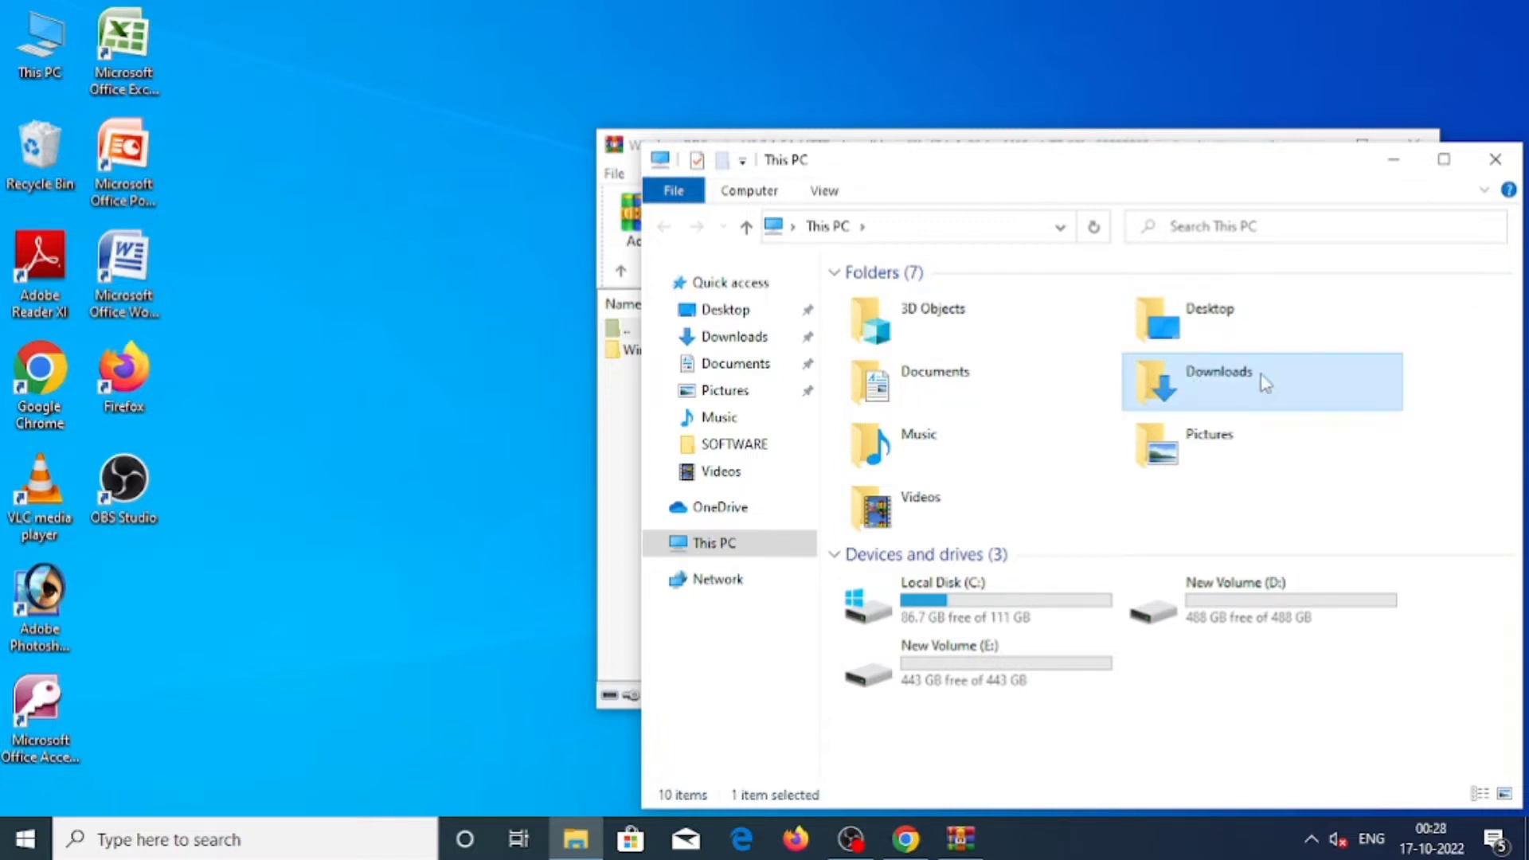
double_click(1264, 384)
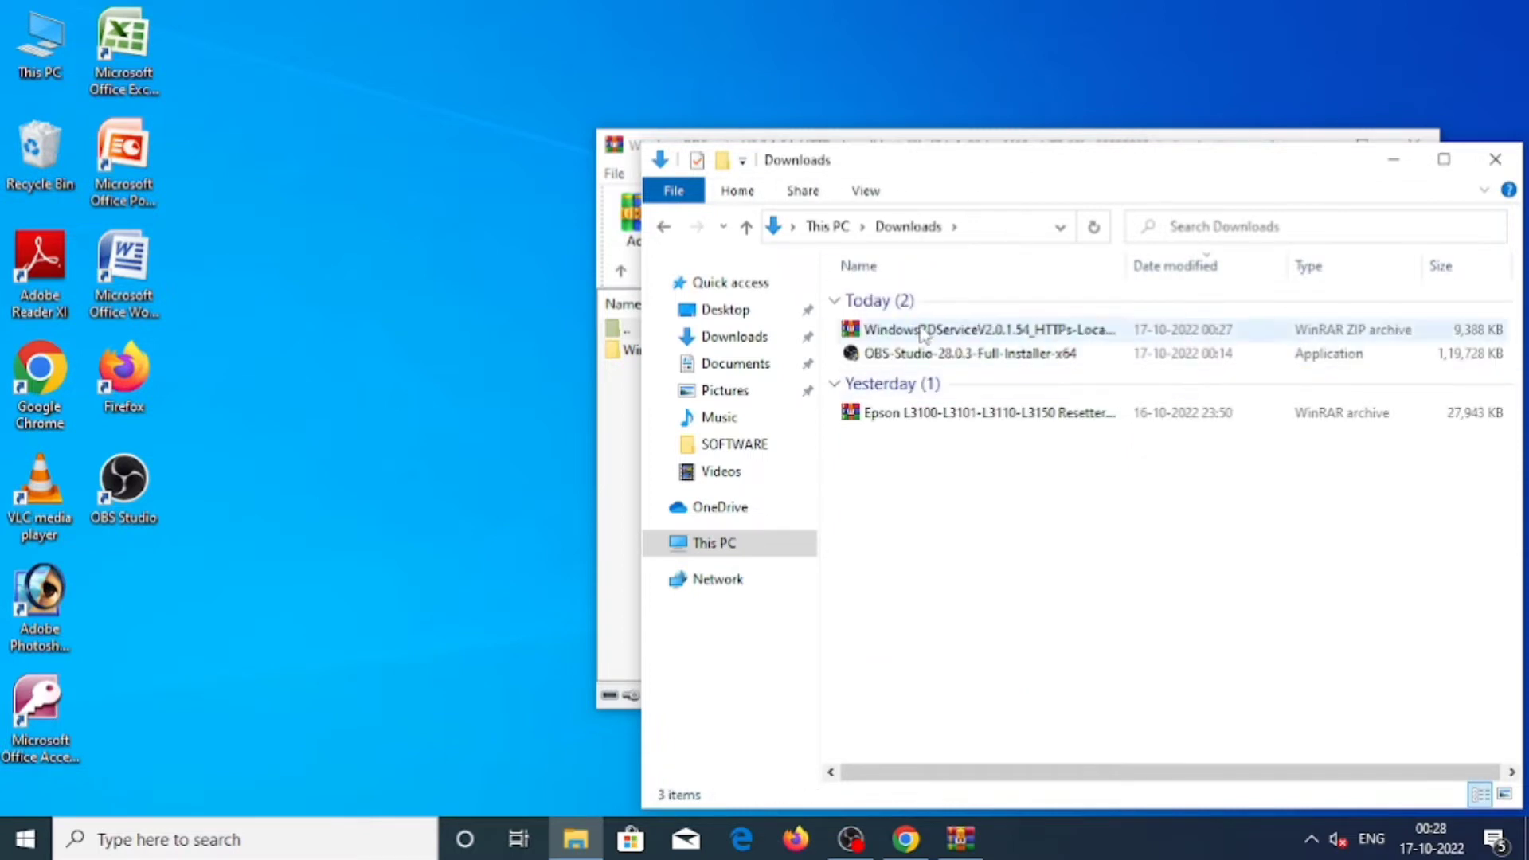
Step: Reposition the Downloads window and open the WindowsRDServiceV2.0.1.54 zip archive from it in WinRAR
click(976, 334)
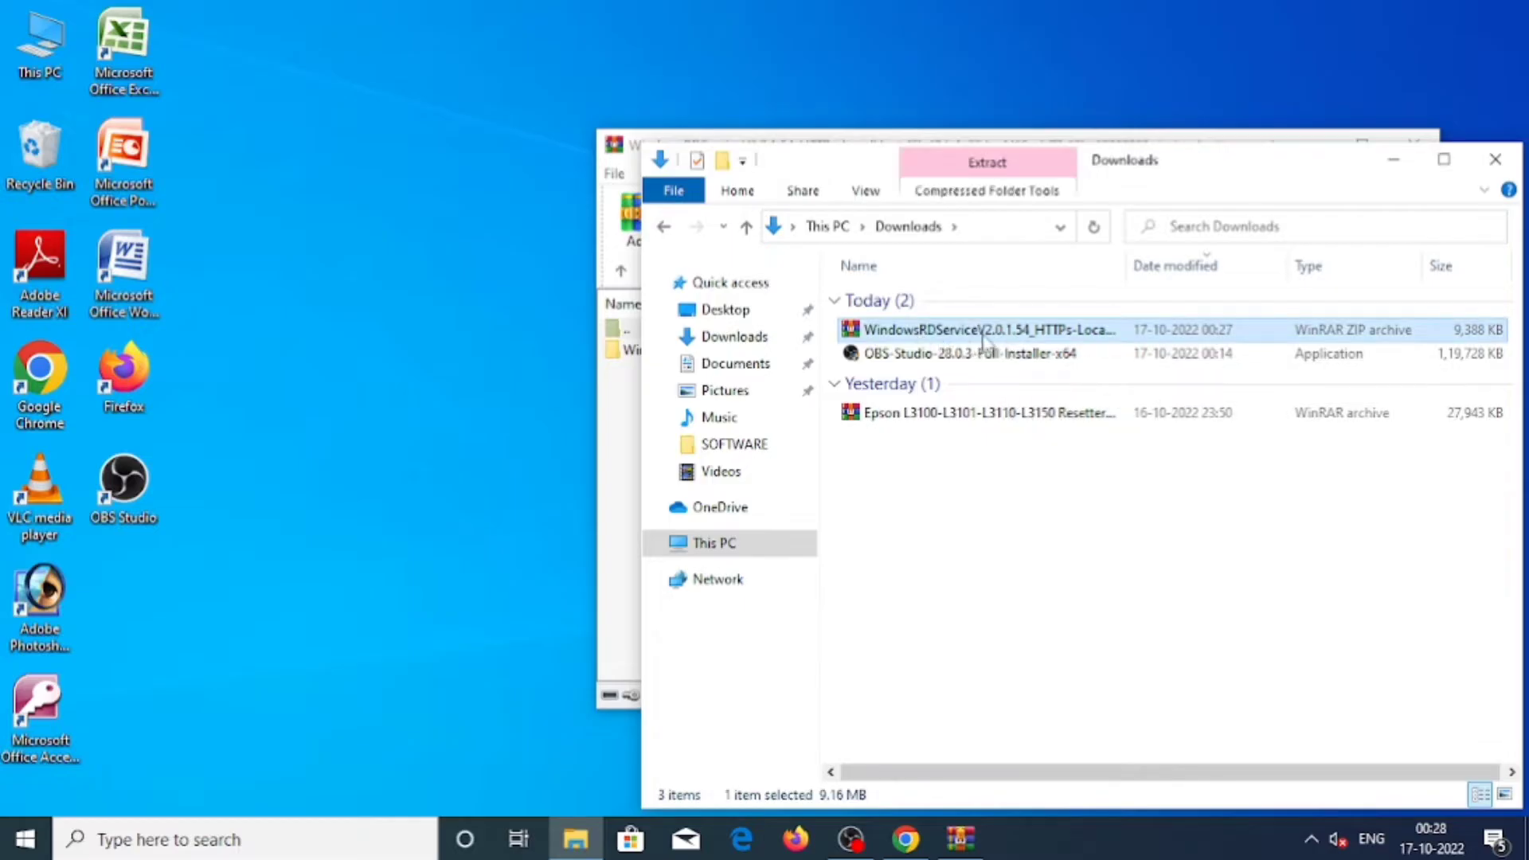
drag(1216, 182, 892, 117)
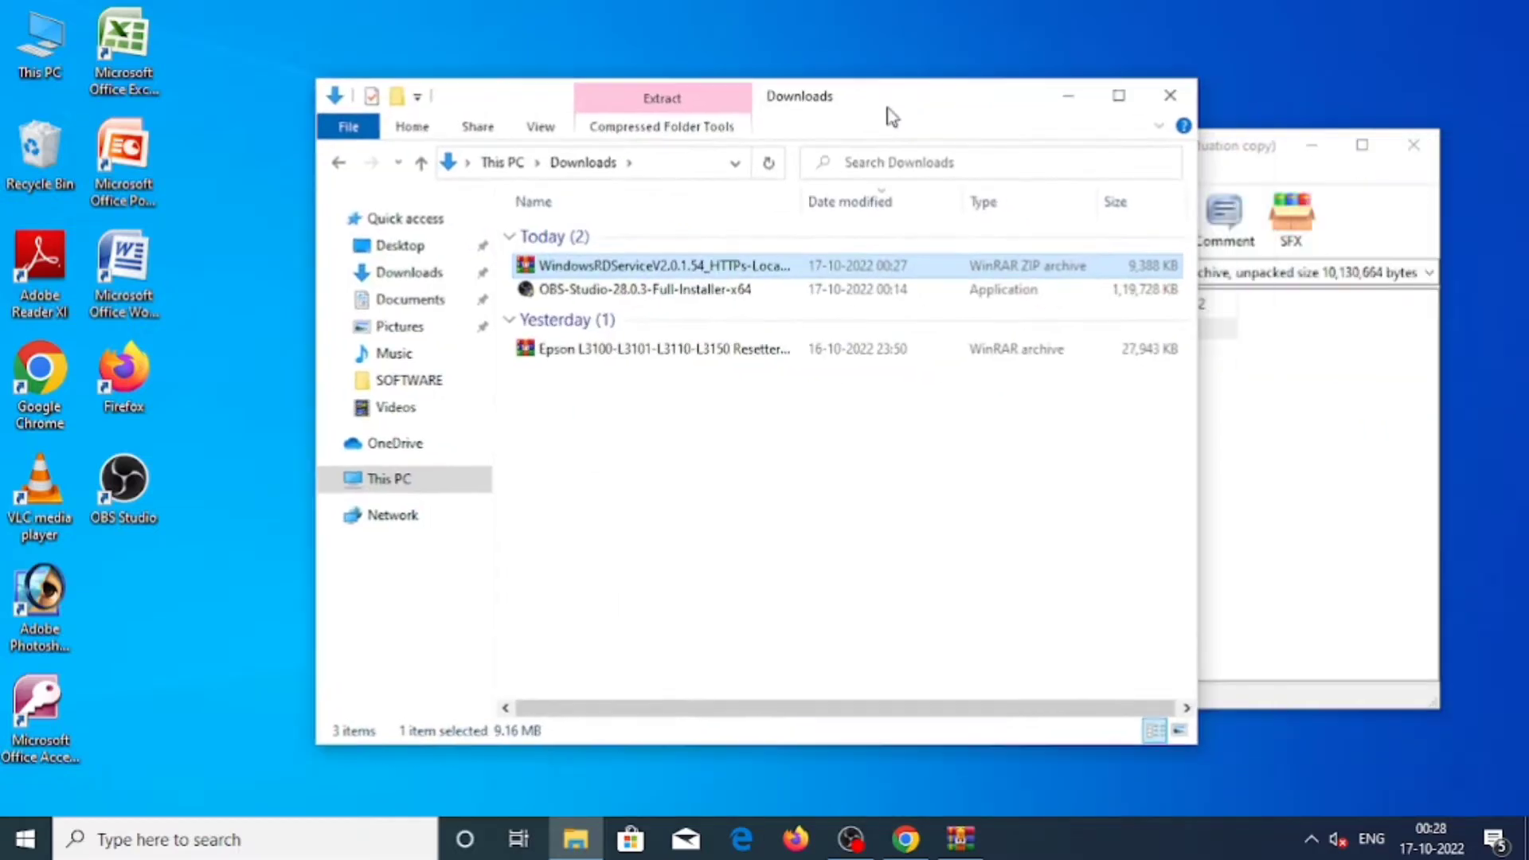
right_click(721, 270)
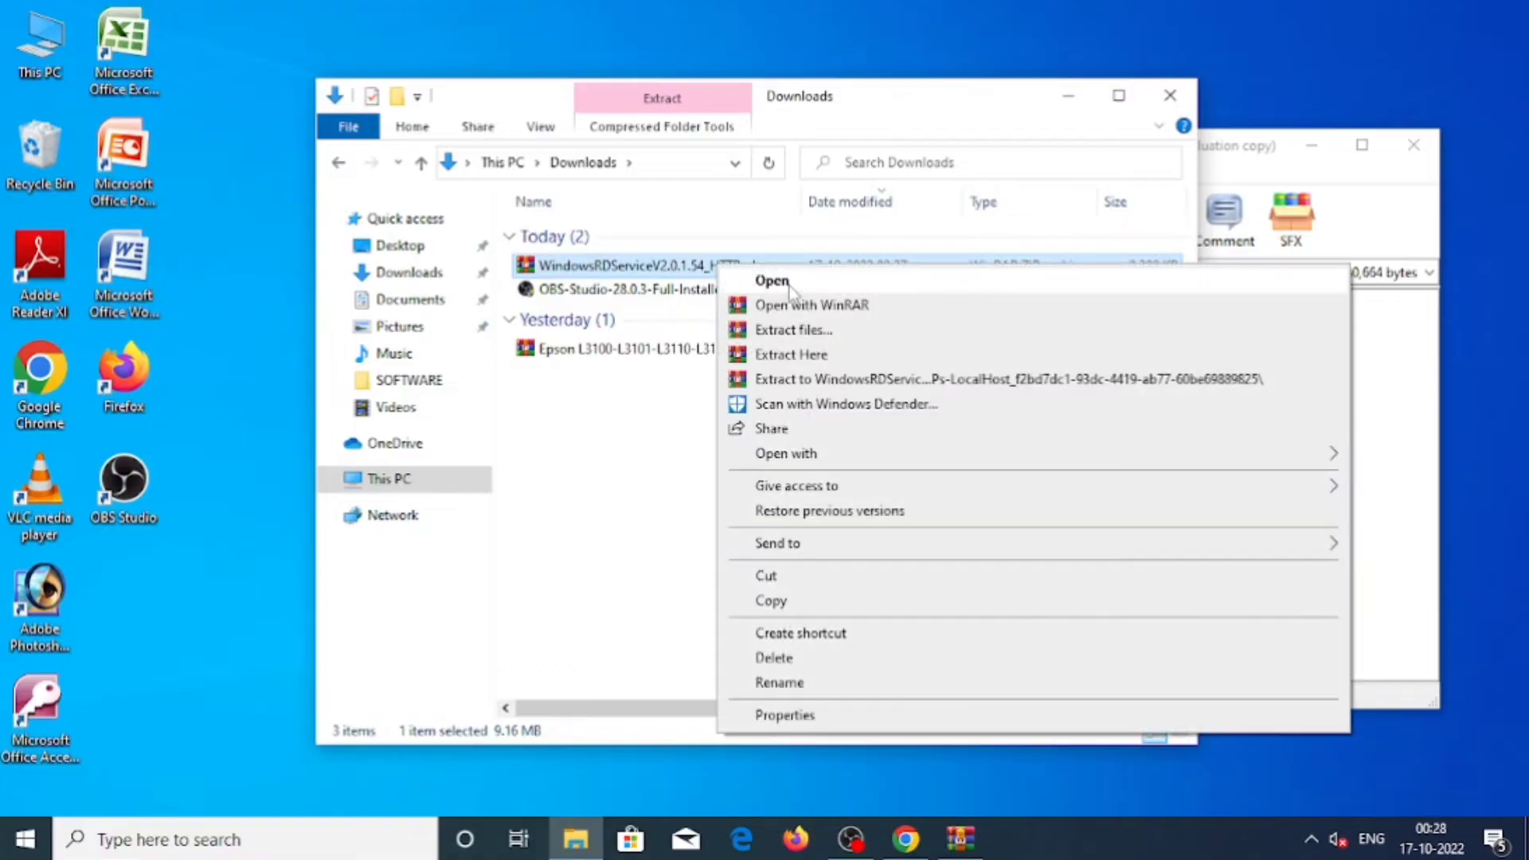
click(791, 285)
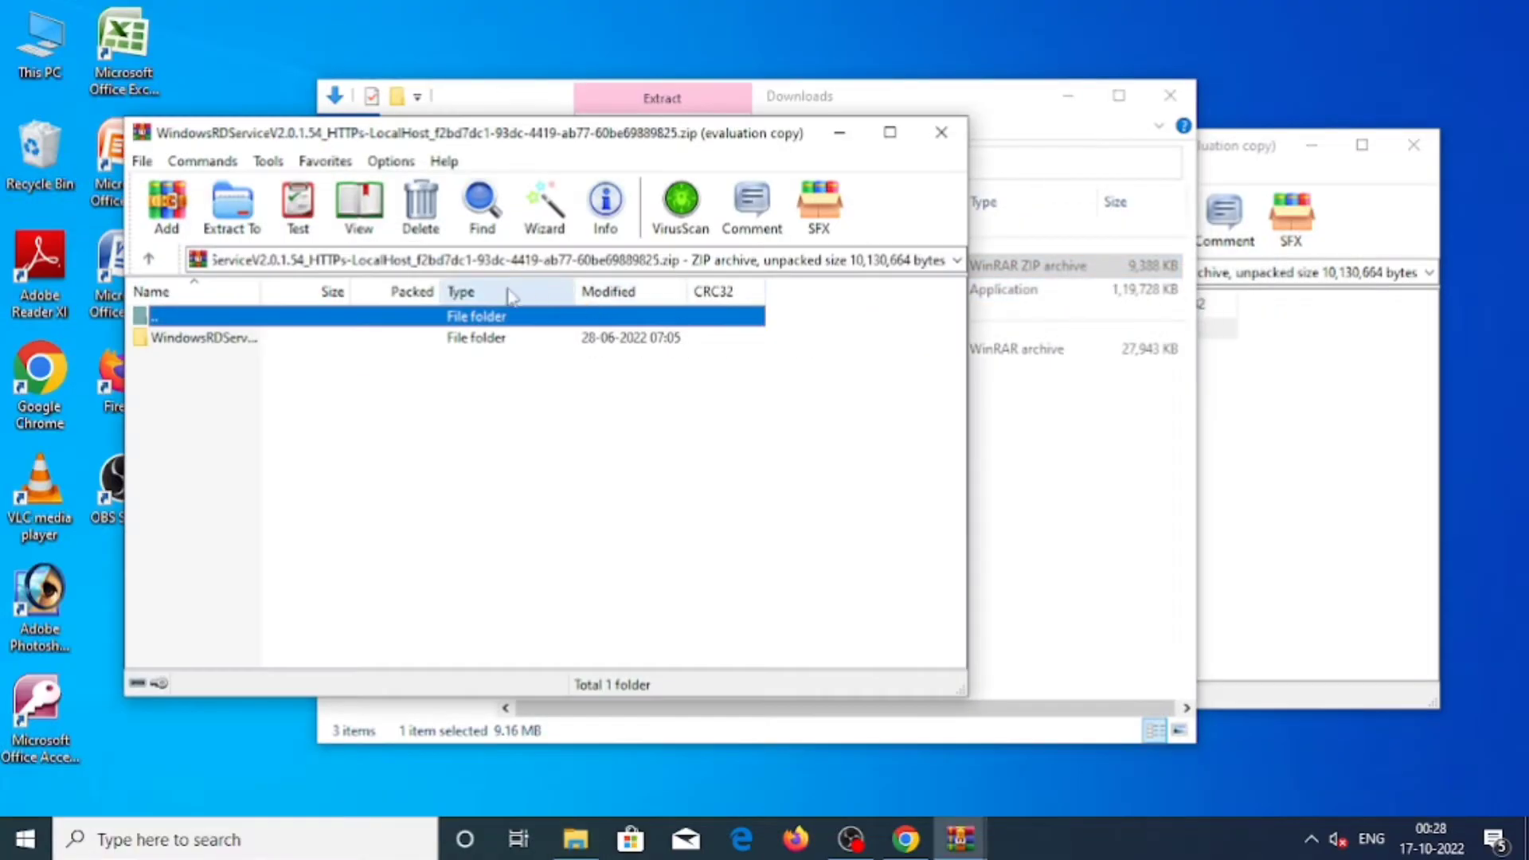
Step: Close the duplicate archive window and the Downloads window, and dismiss the WinRAR license reminder
click(1415, 146)
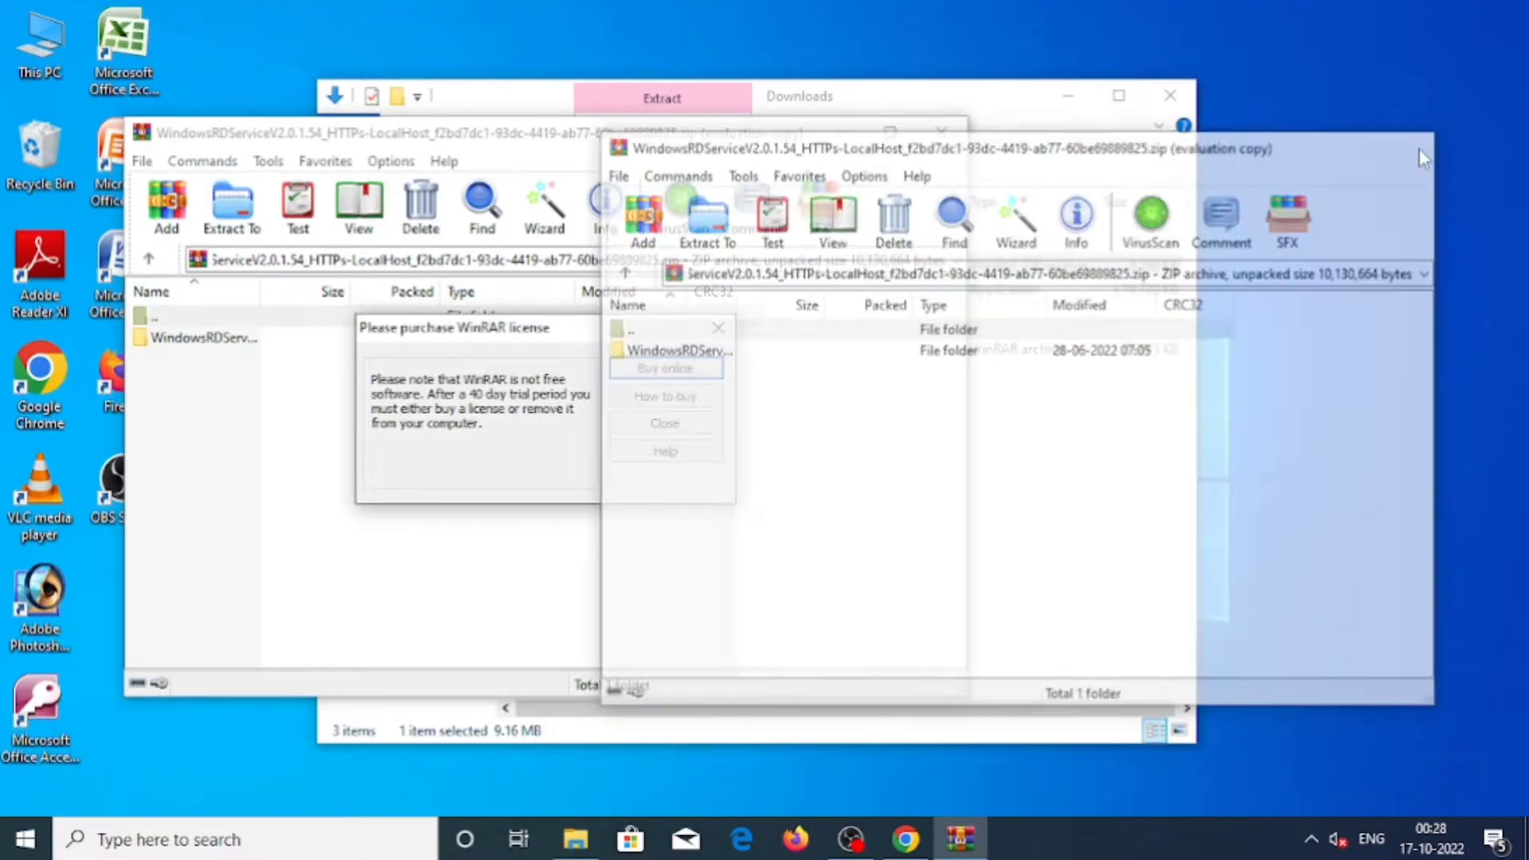
click(1165, 96)
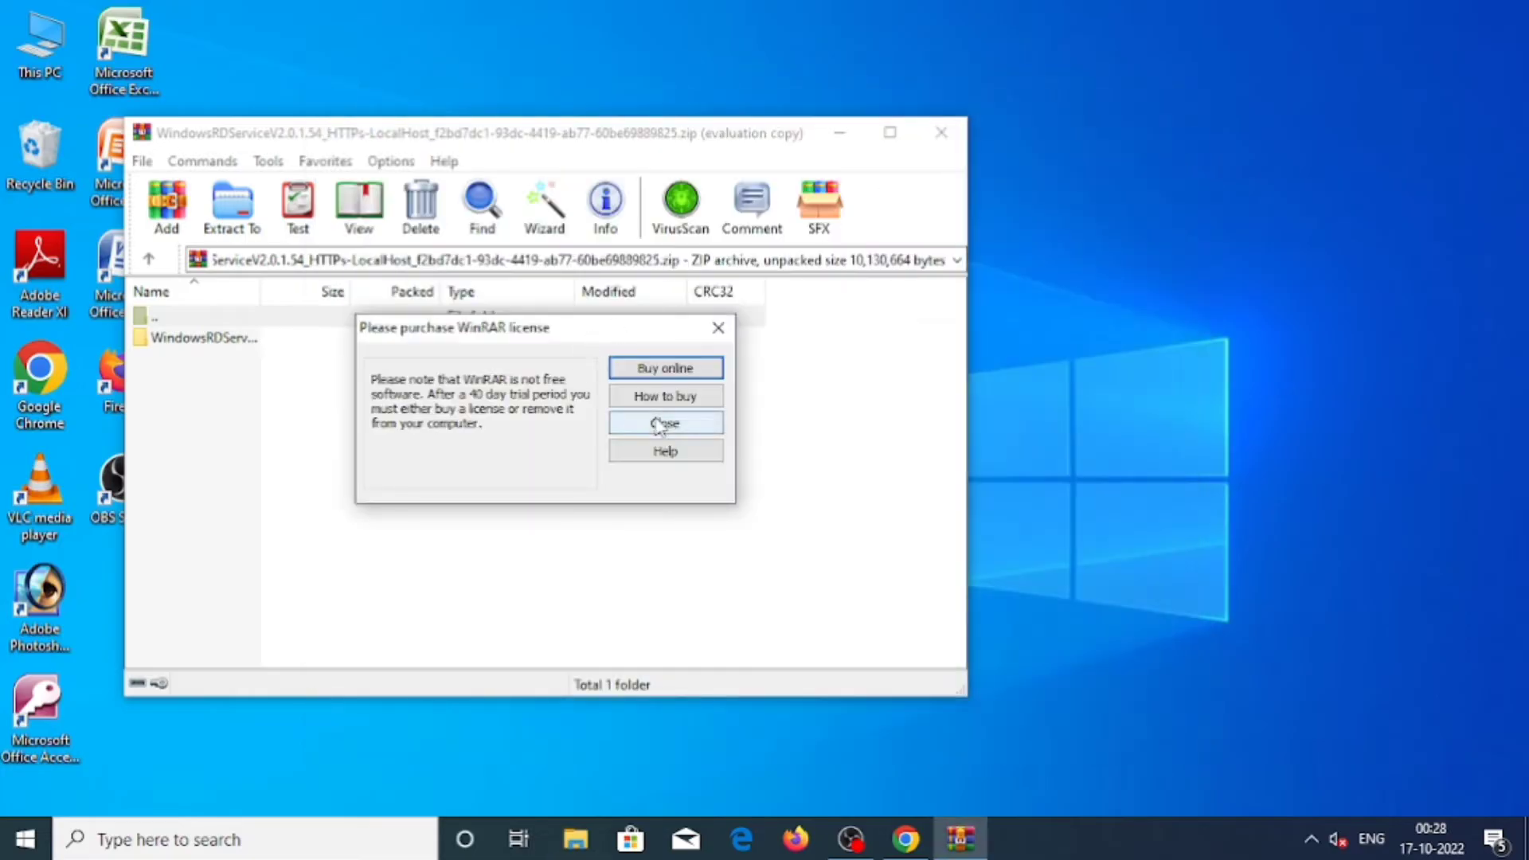
click(659, 425)
Step: Open the WindowsRDService folder inside the archive and launch its application file to run the driver setup
double_click(220, 341)
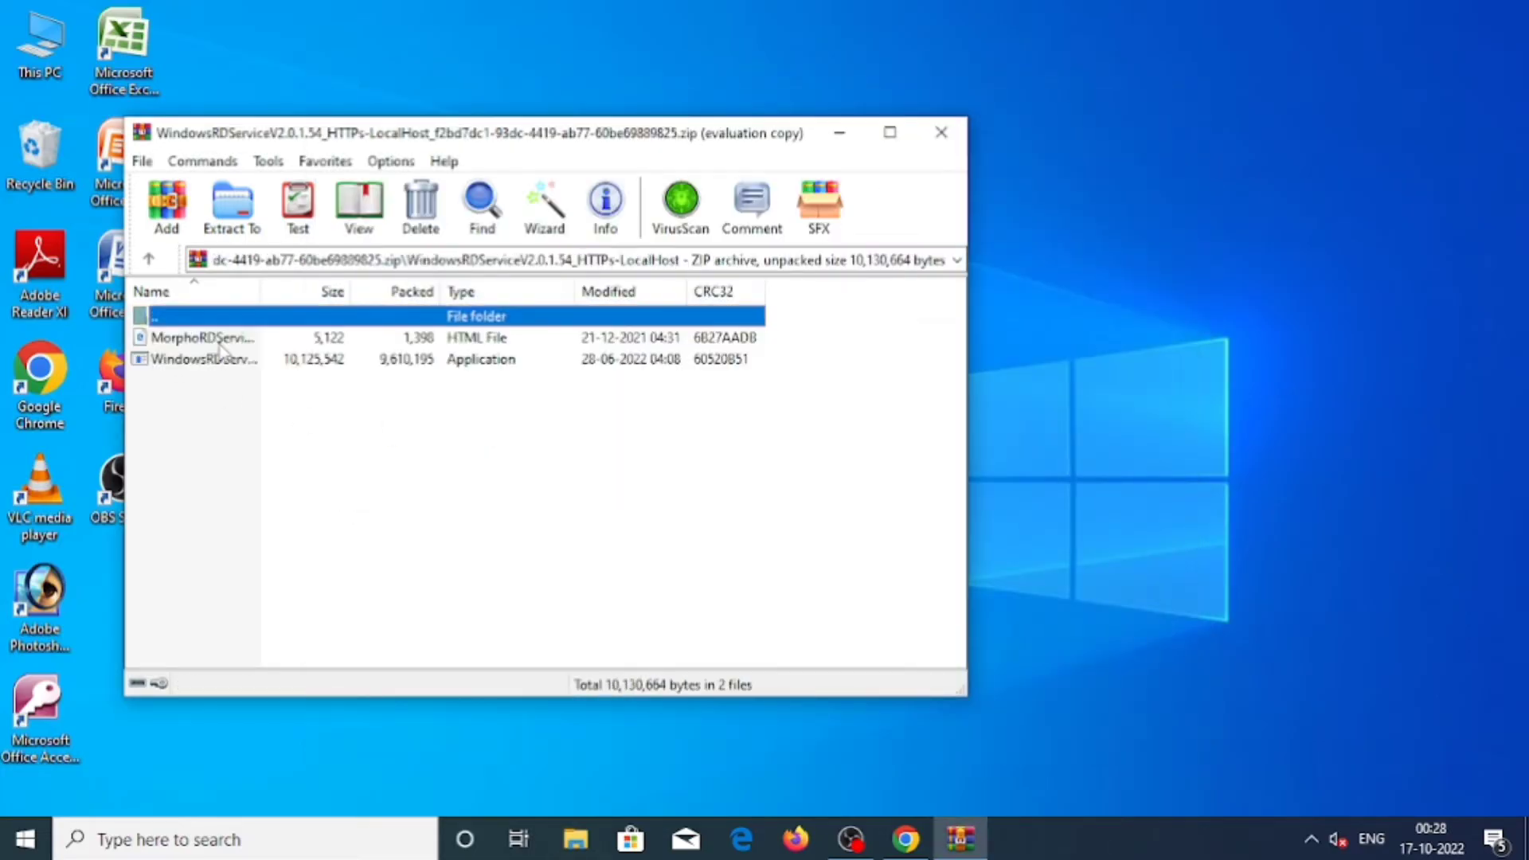
click(226, 407)
click(199, 362)
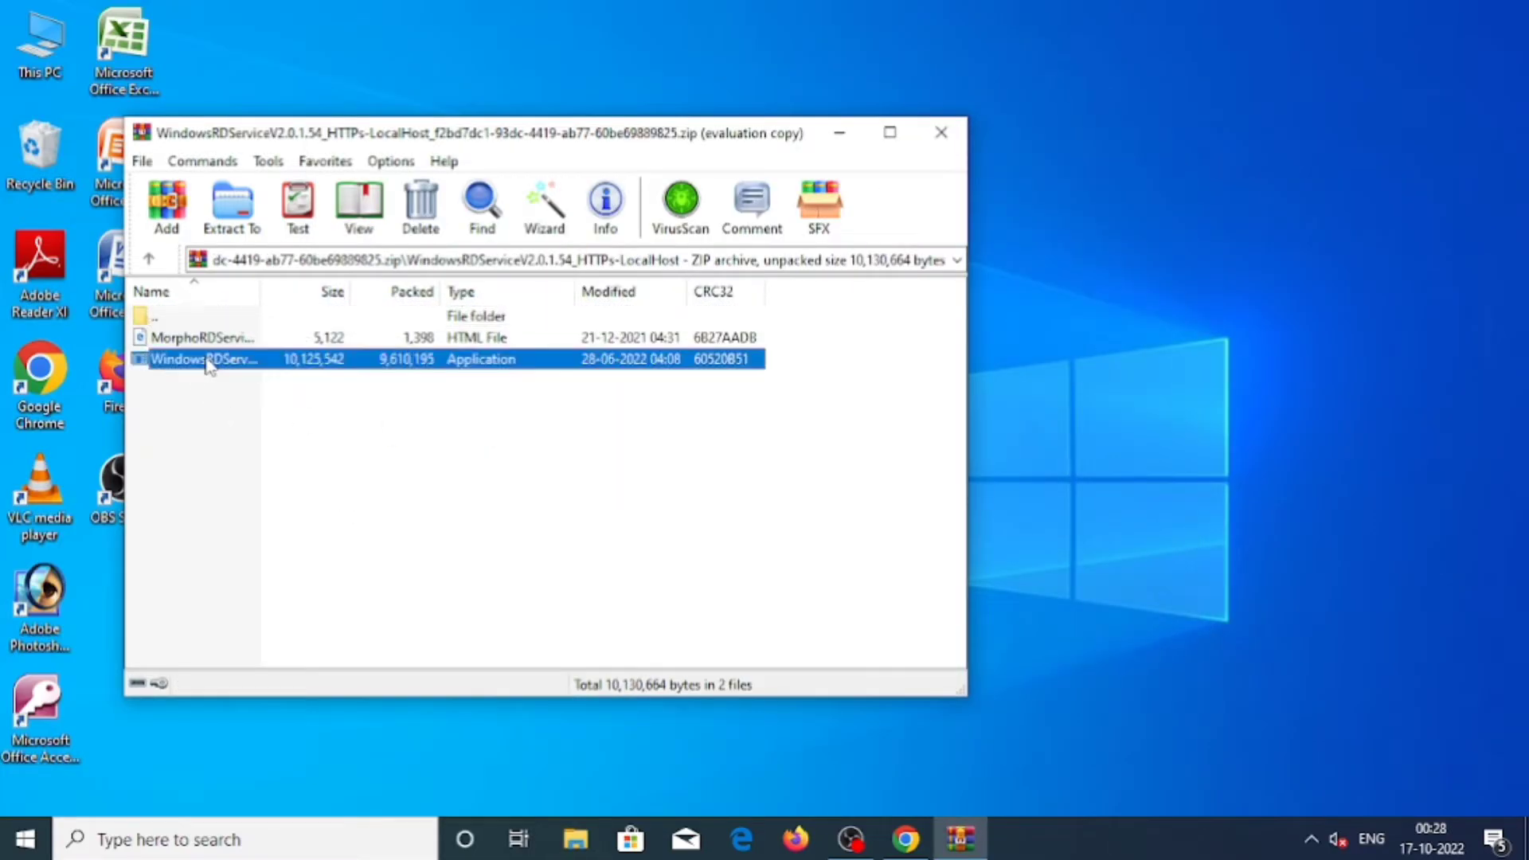
double_click(271, 366)
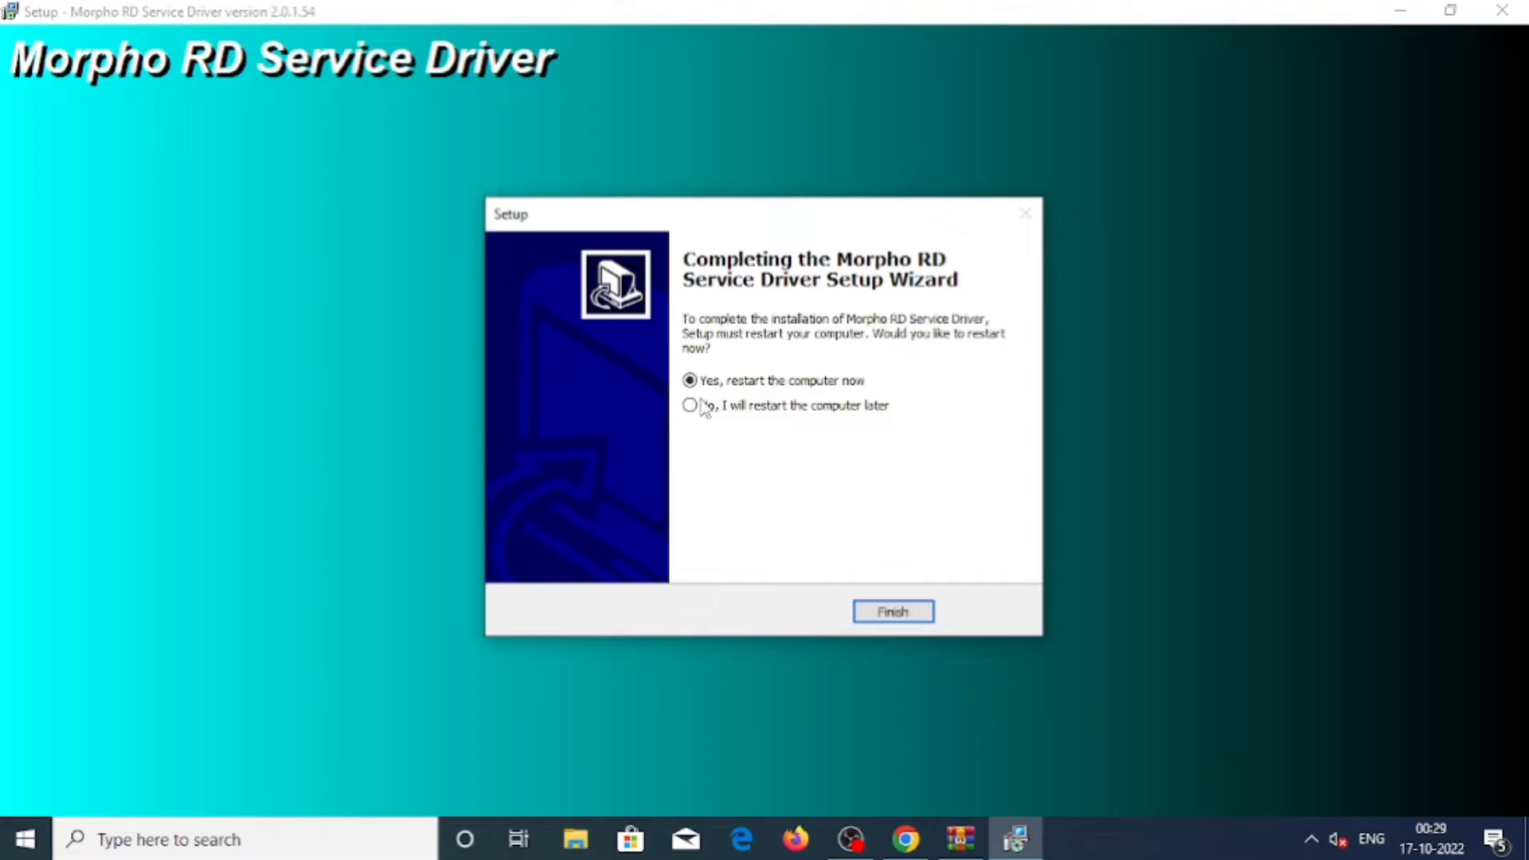
Step: Finish the Morpho RD Service Driver setup with the option to restart the computer later, and close WinRAR
click(694, 406)
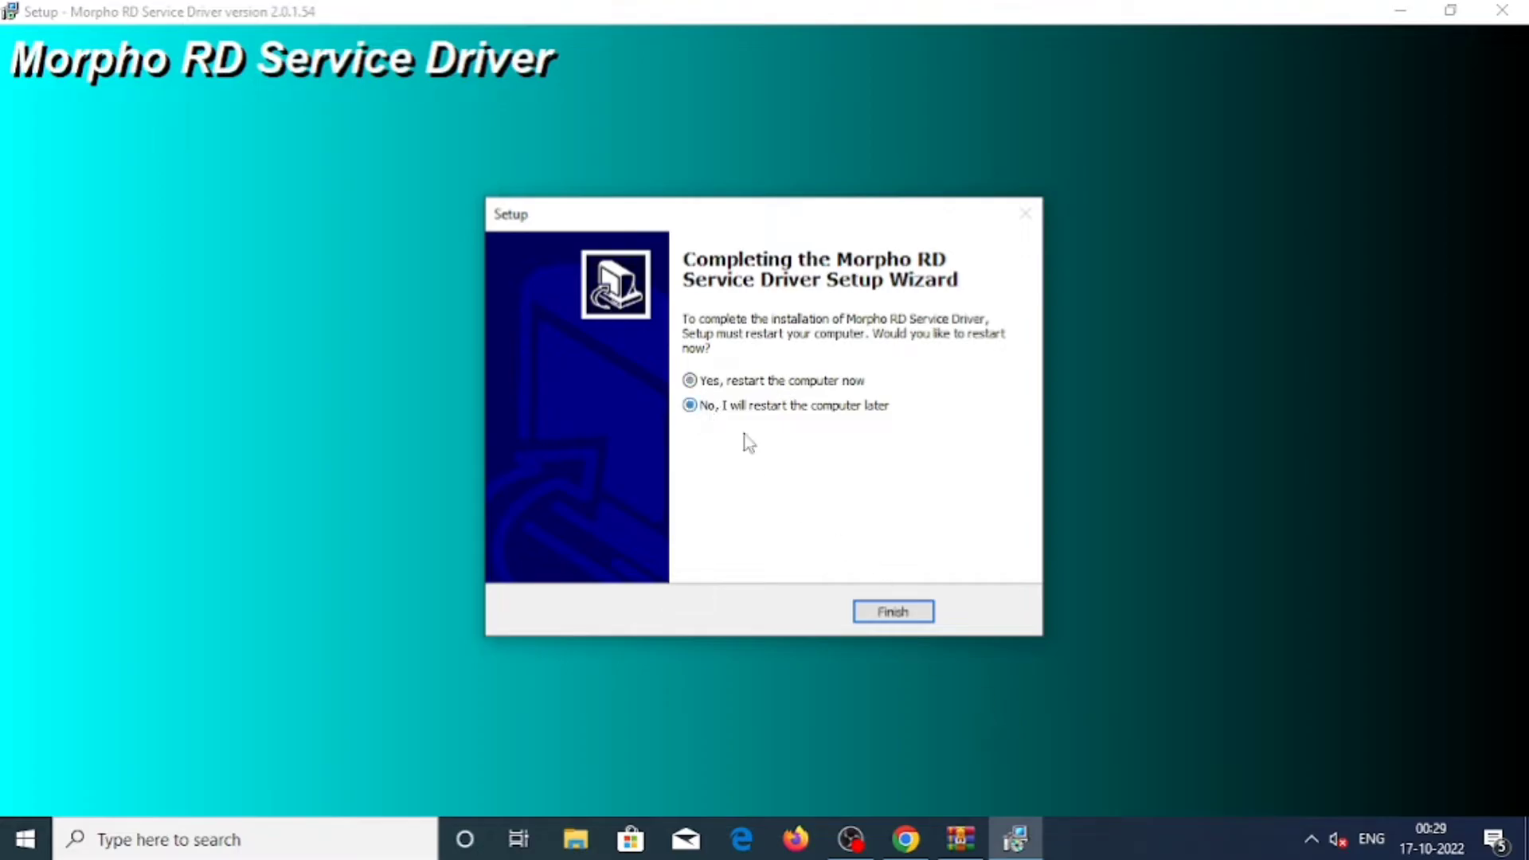
click(894, 611)
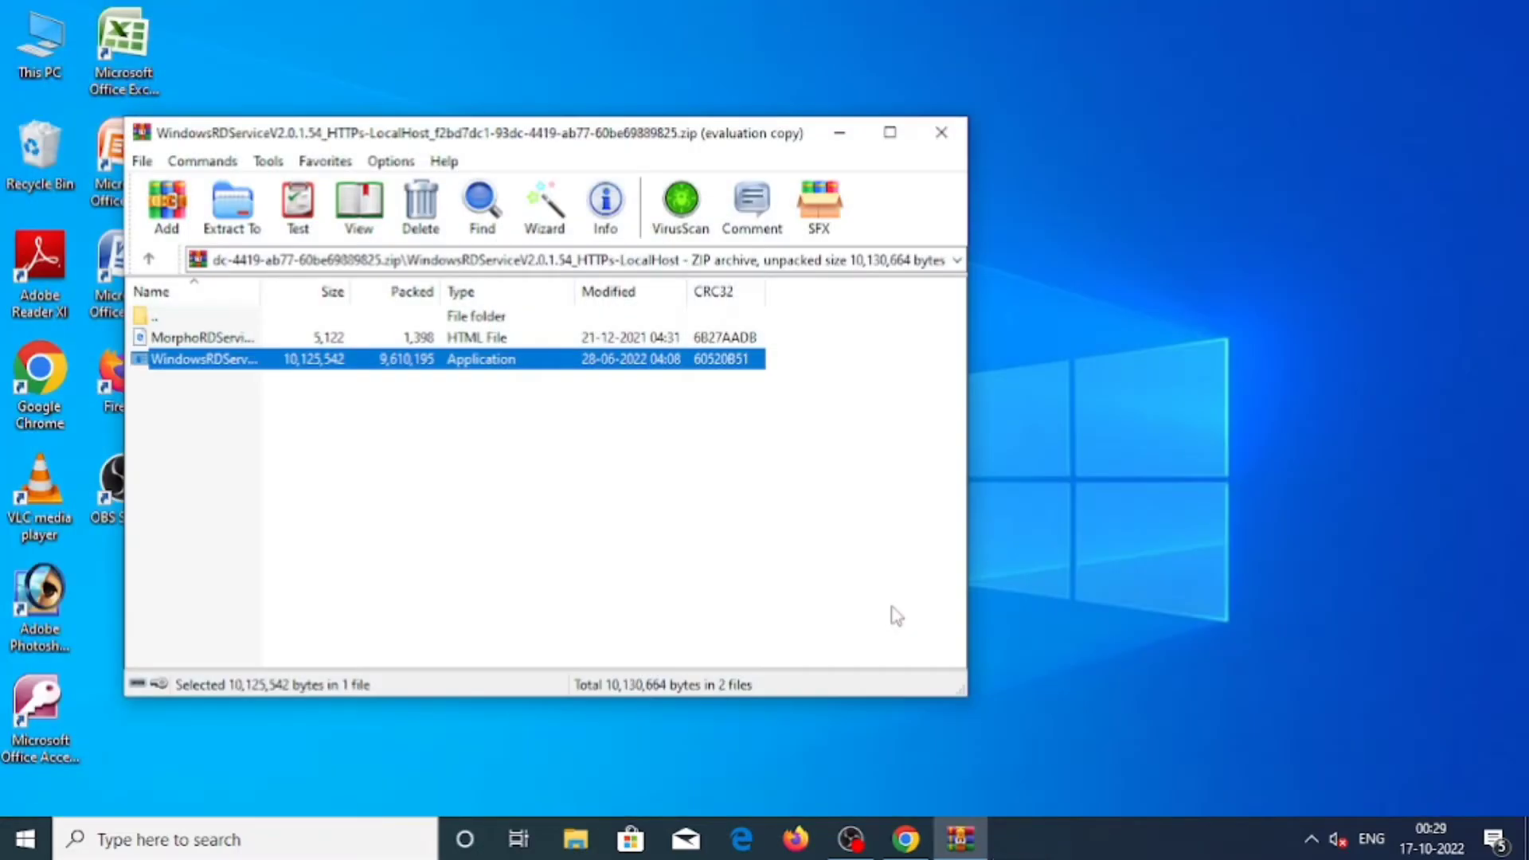
click(930, 130)
right_click(853, 236)
click(905, 304)
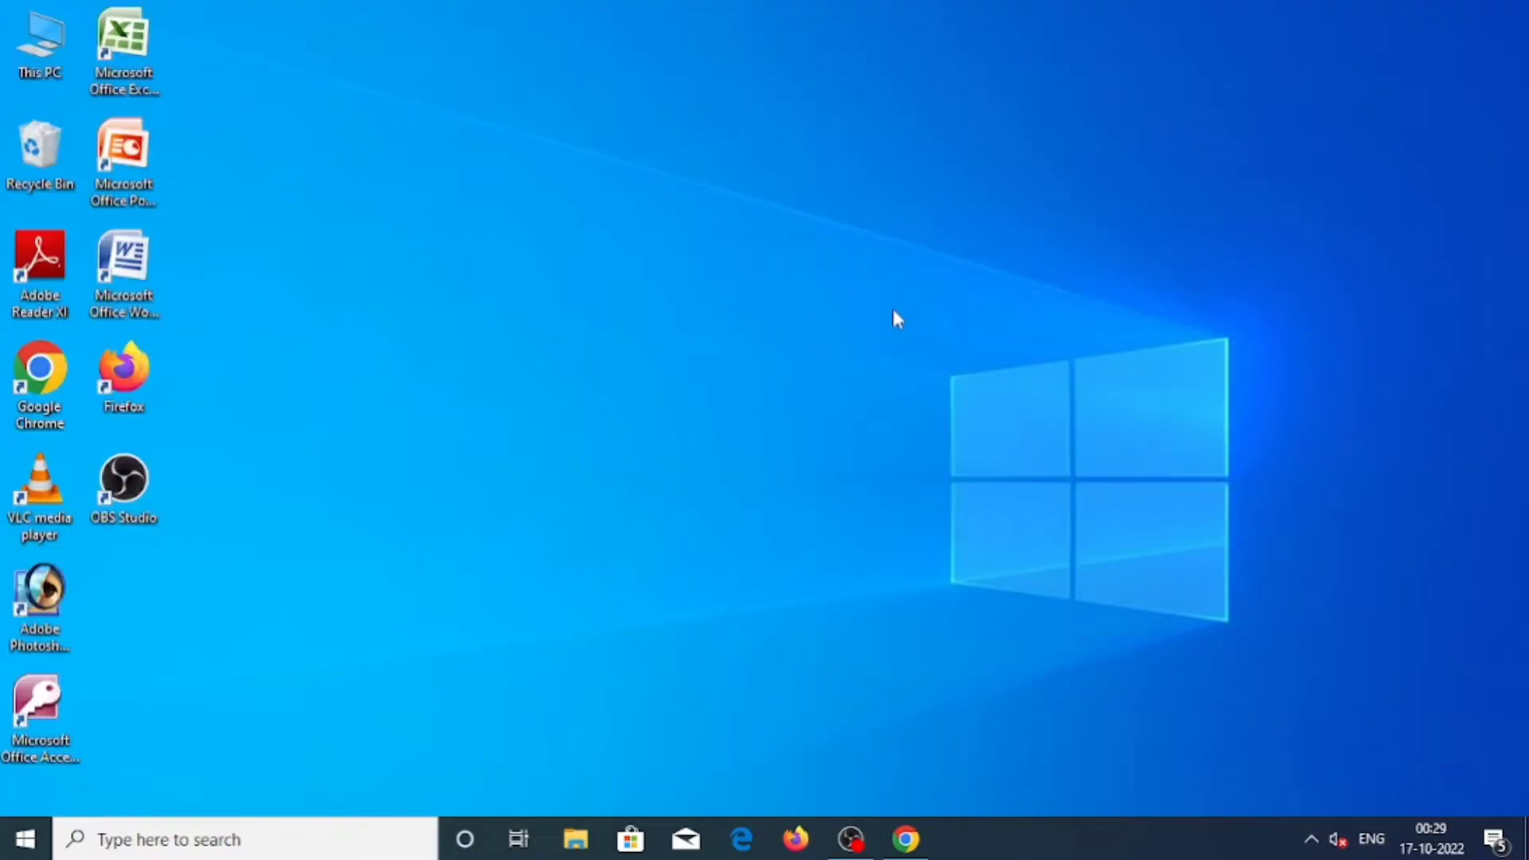
right_click(848, 264)
click(904, 335)
right_click(852, 295)
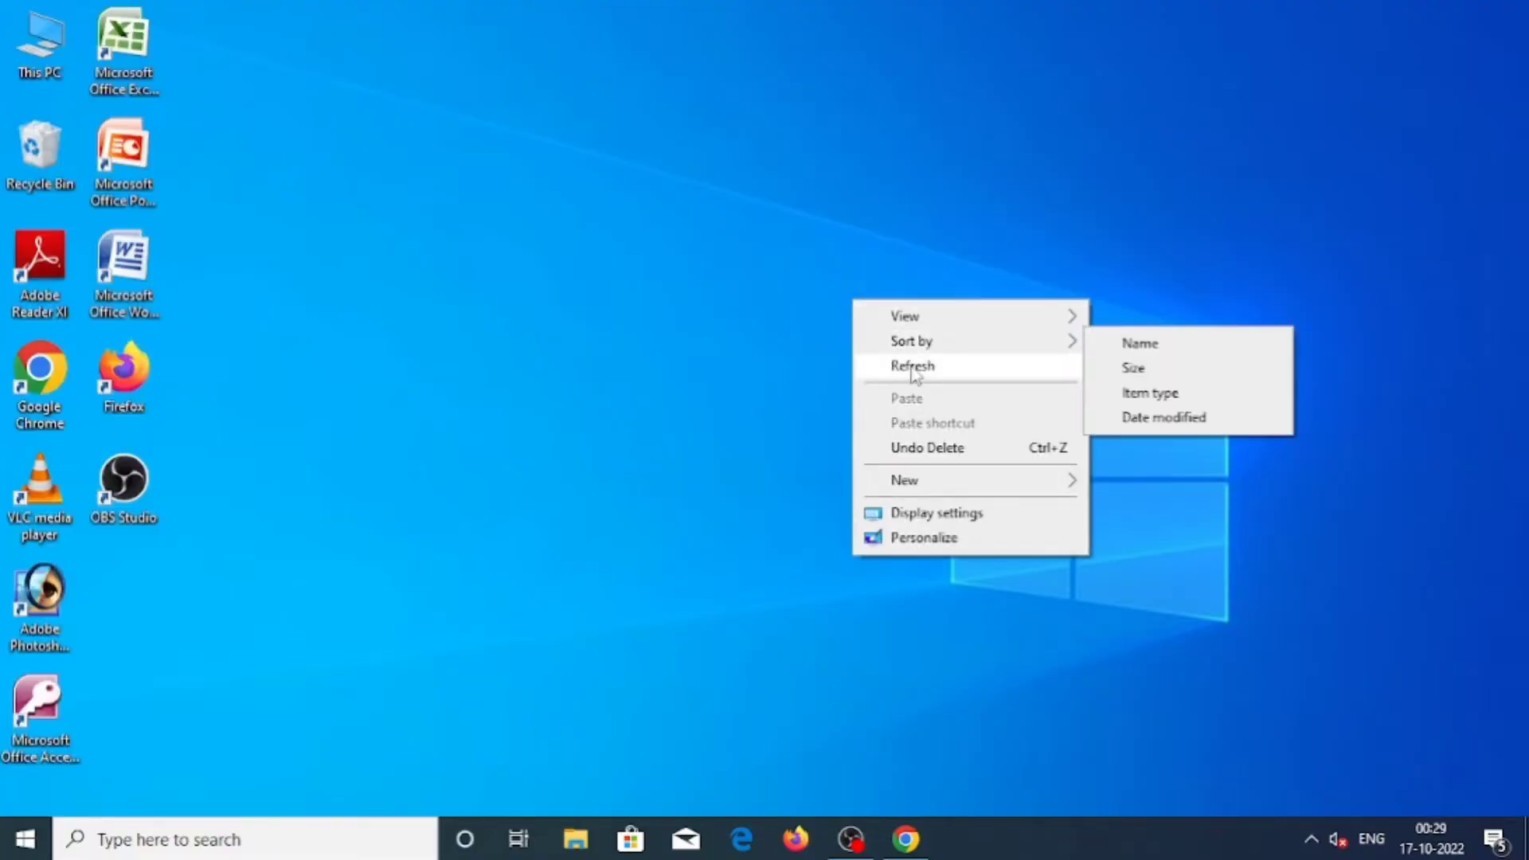
click(912, 368)
right_click(858, 261)
click(909, 332)
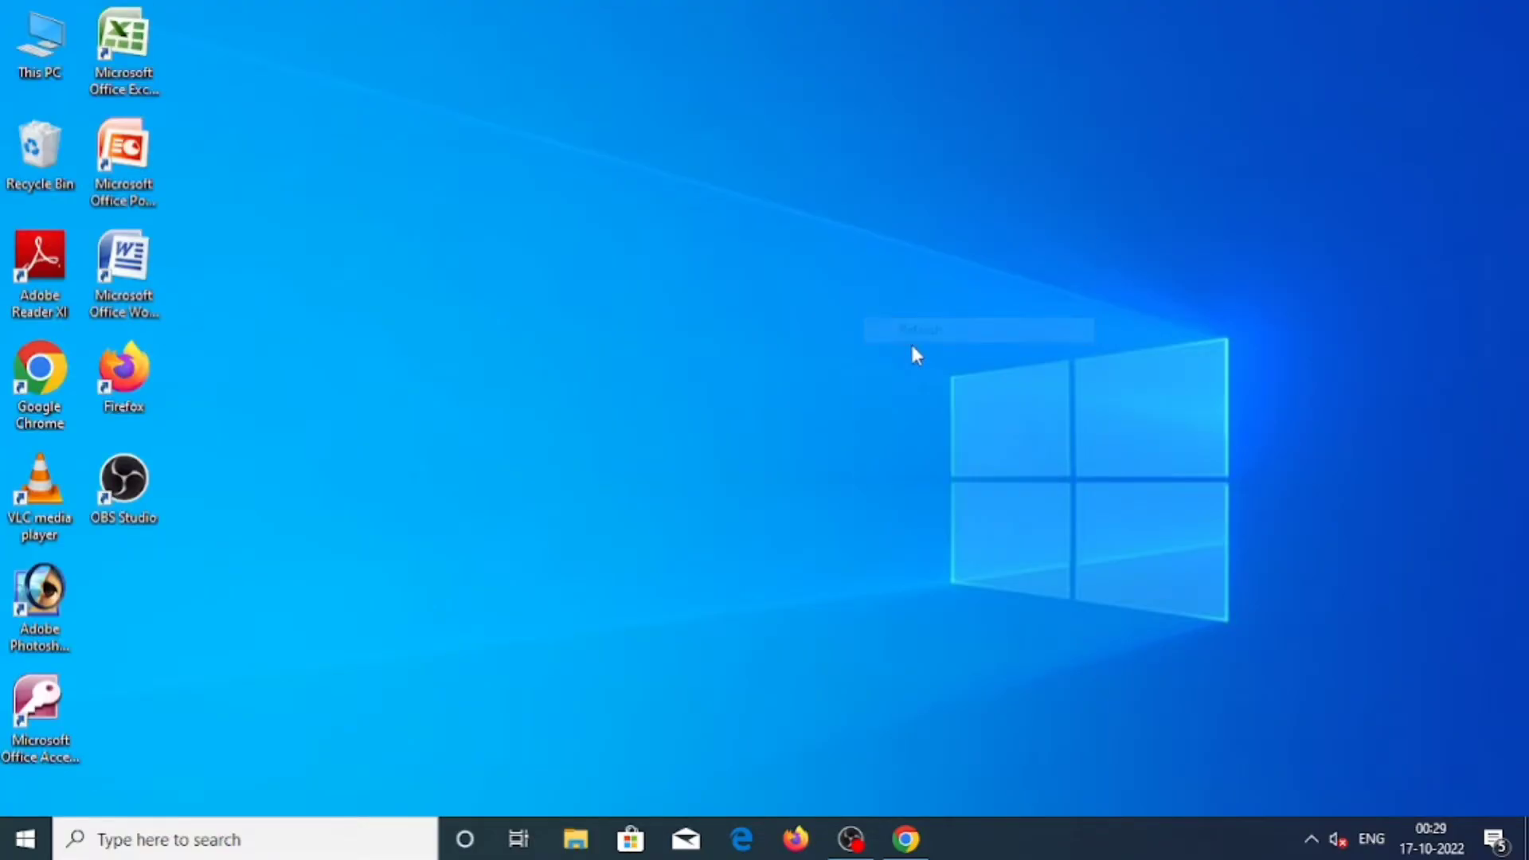
right_click(1109, 329)
click(1154, 396)
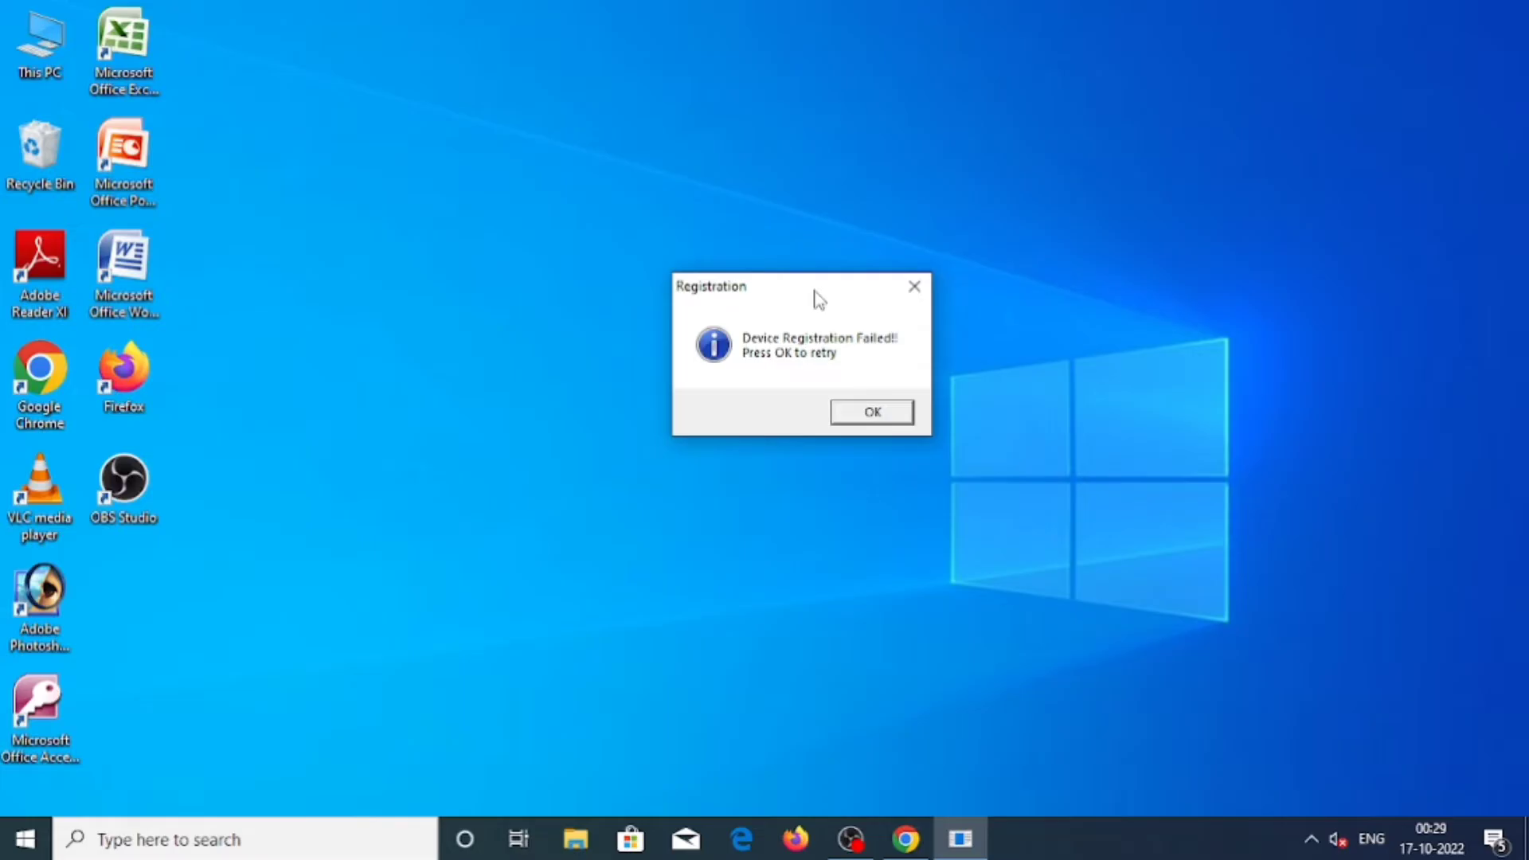
Step: Accept the Registration message to retry registering the device, and refresh the desktop
key(Return)
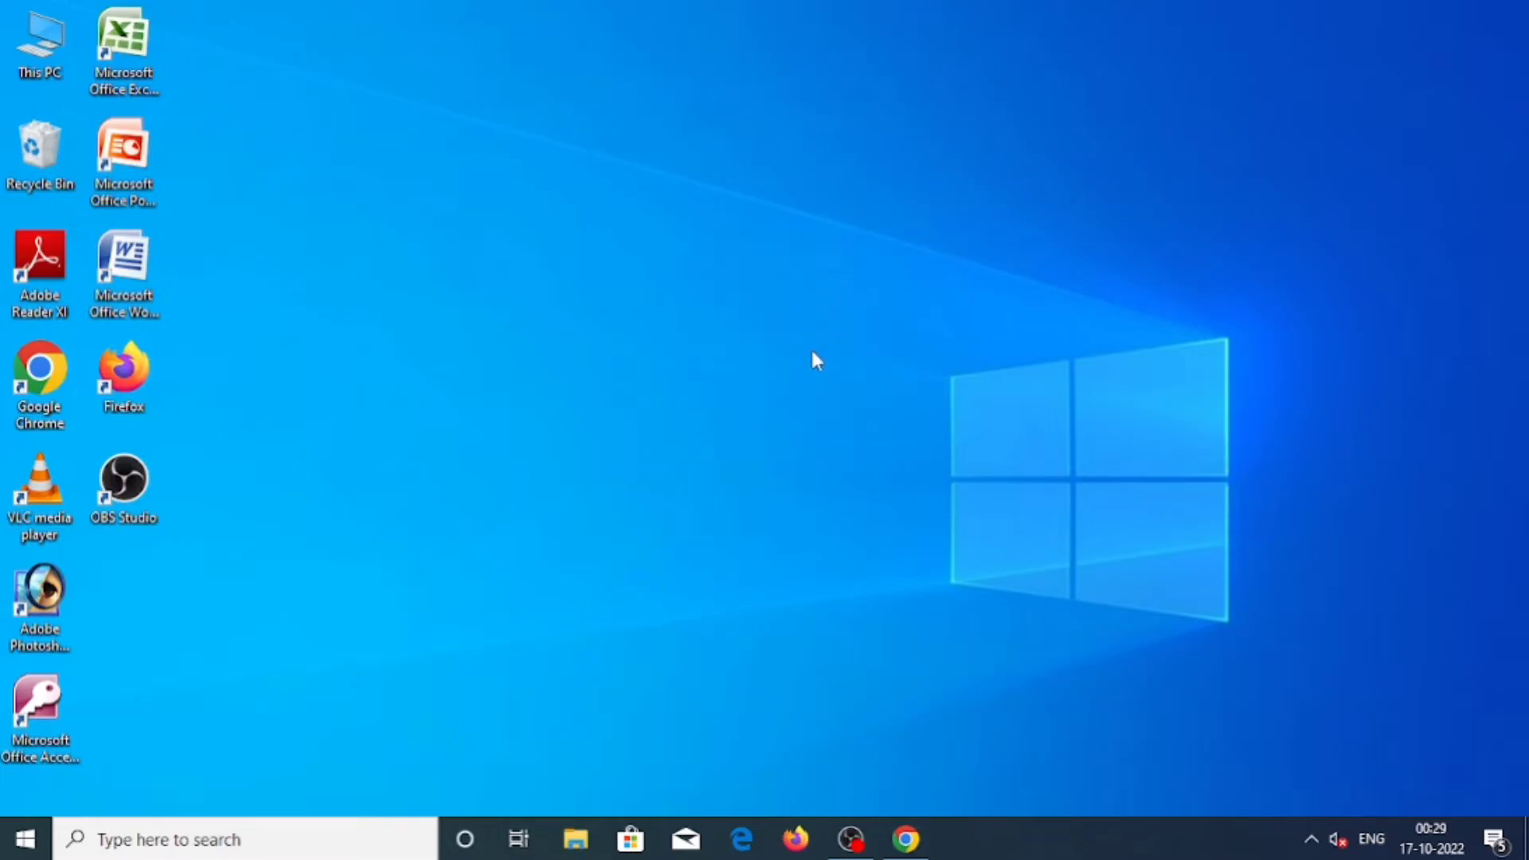
right_click(1017, 260)
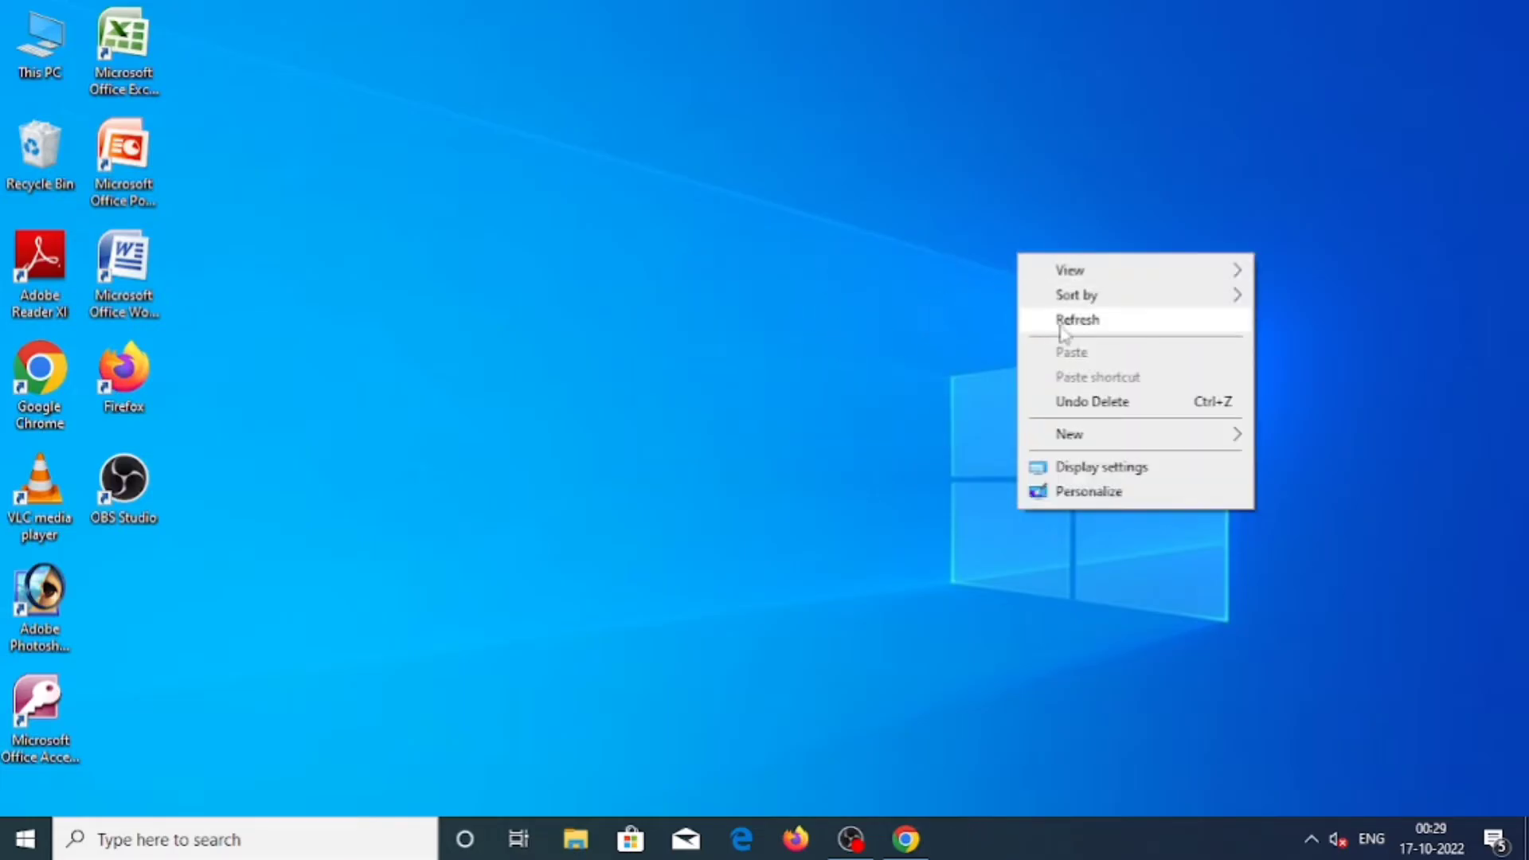
click(1063, 317)
right_click(996, 256)
click(1030, 314)
right_click(1028, 303)
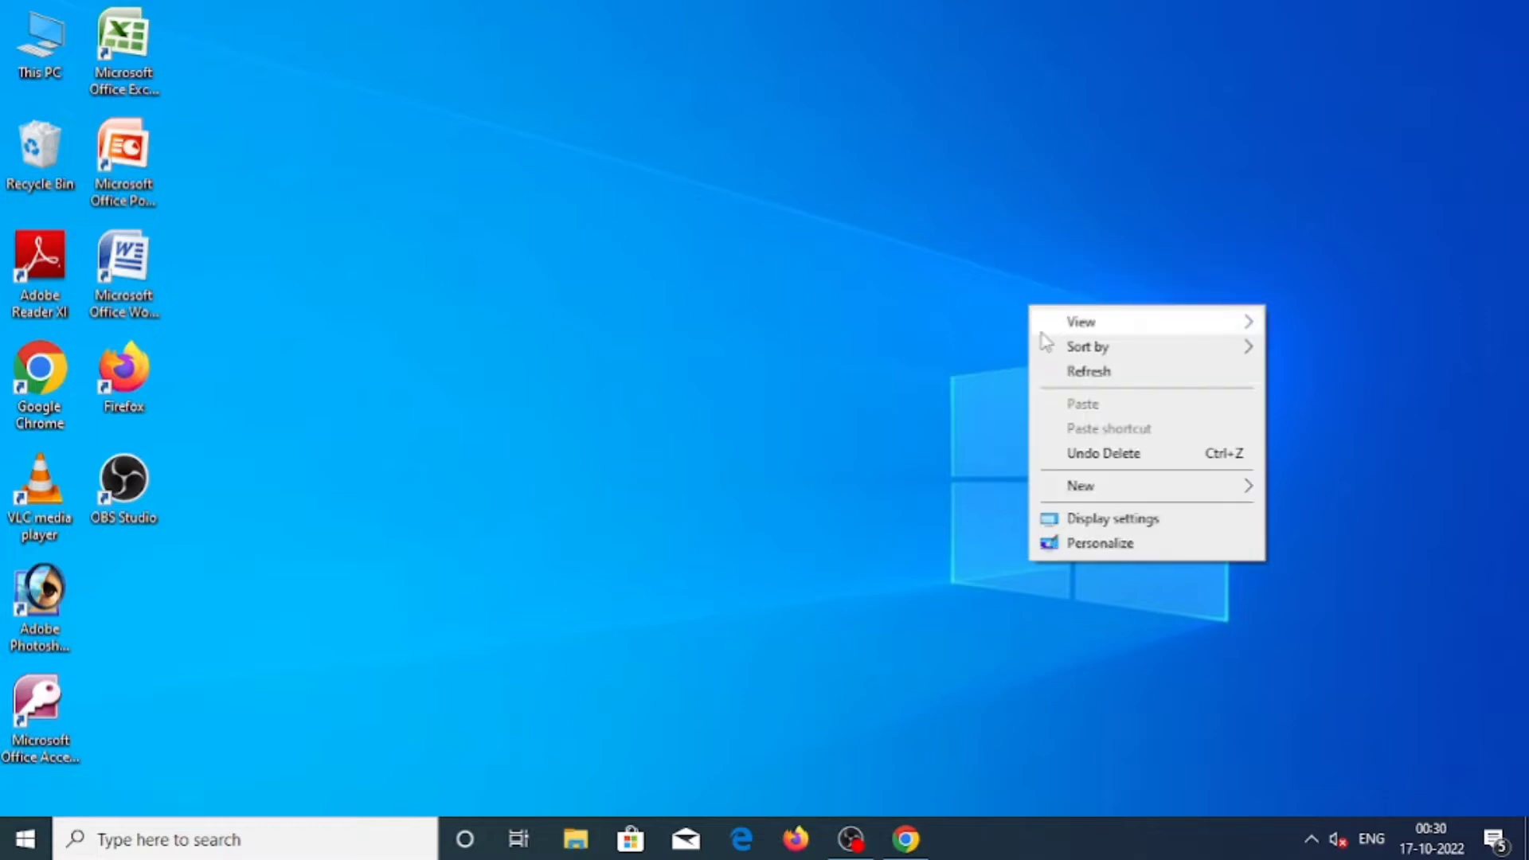
click(1091, 379)
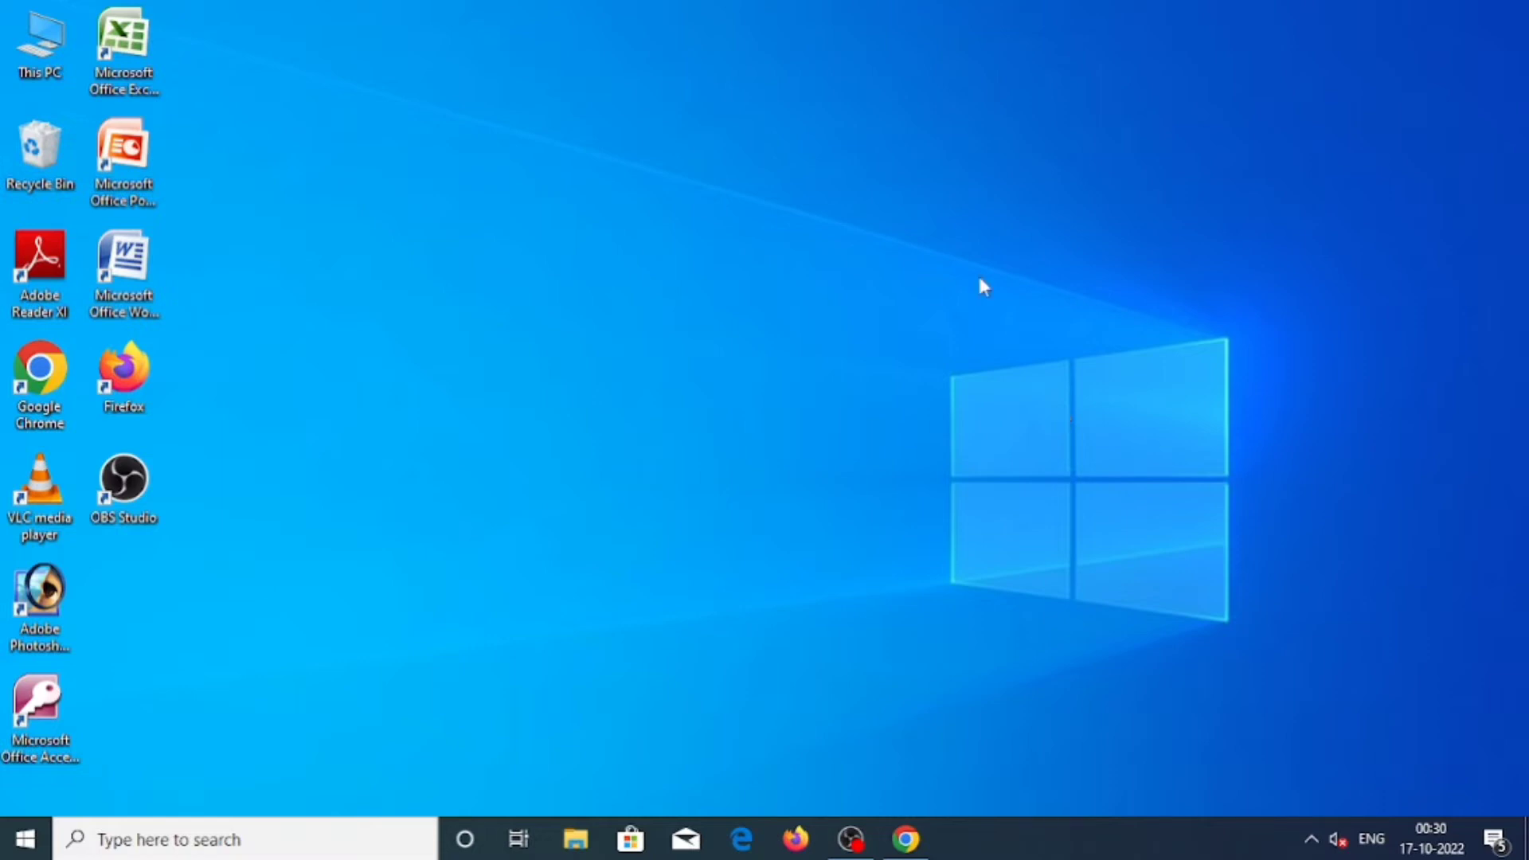
right_click(1346, 134)
click(1375, 195)
right_click(827, 252)
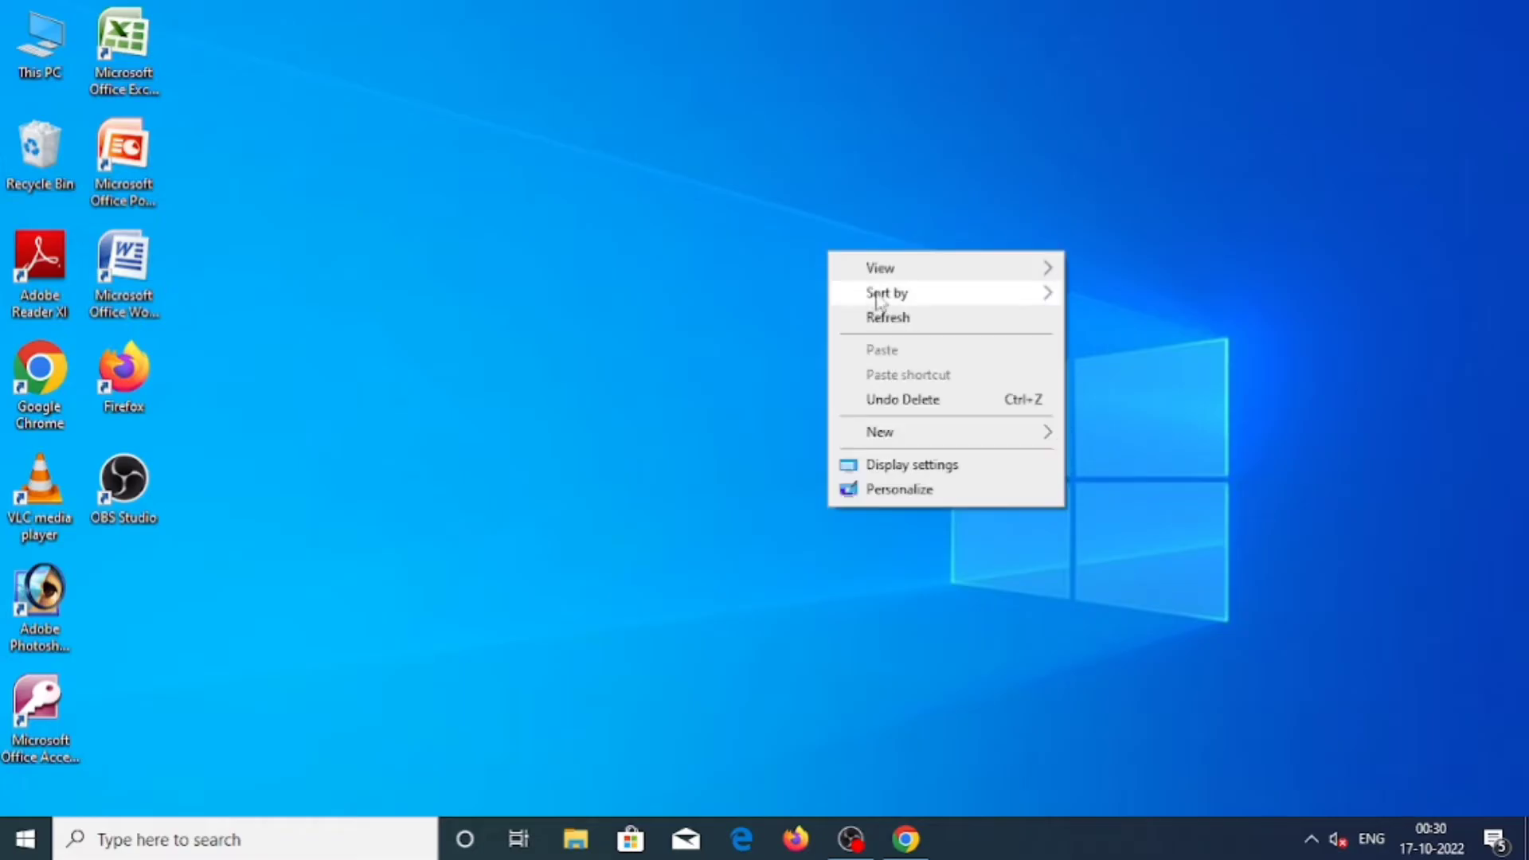
click(879, 313)
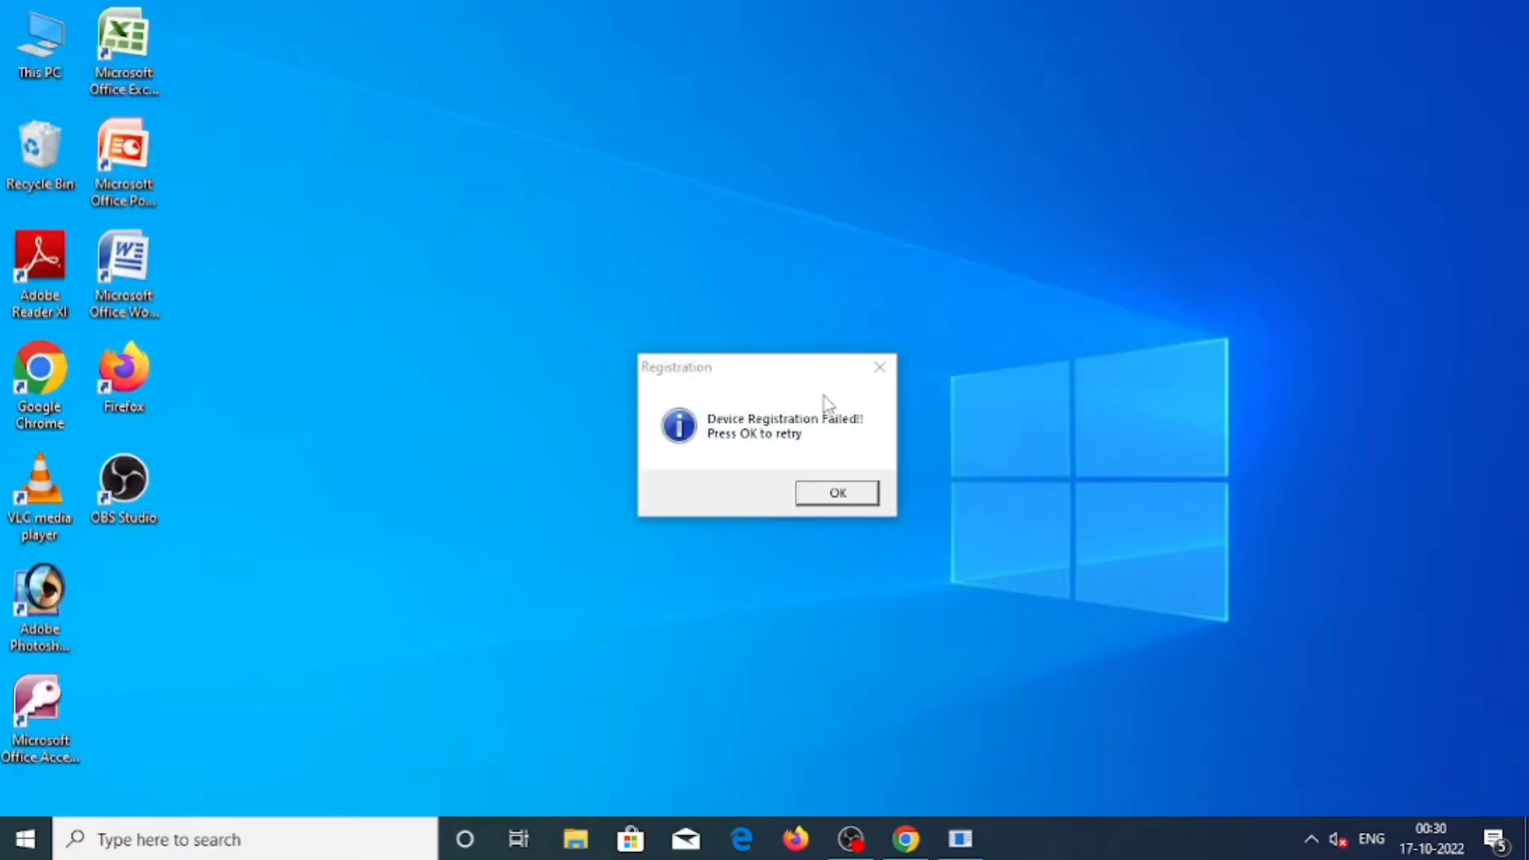
Step: Bring the Registration message into focus and accept another registration retry, with one more desktop refresh
click(793, 407)
key(Return)
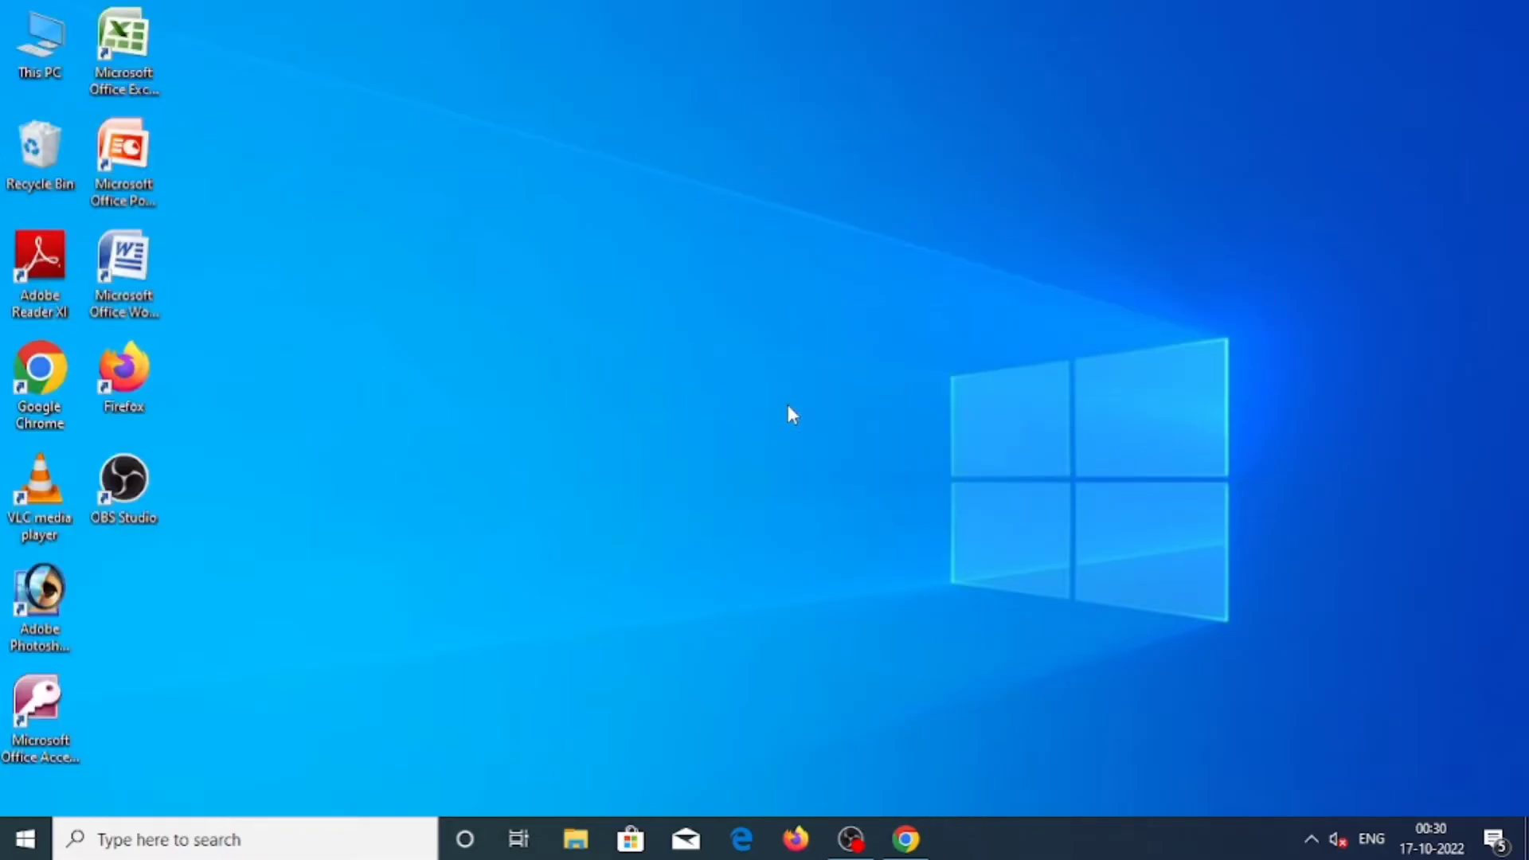
right_click(778, 370)
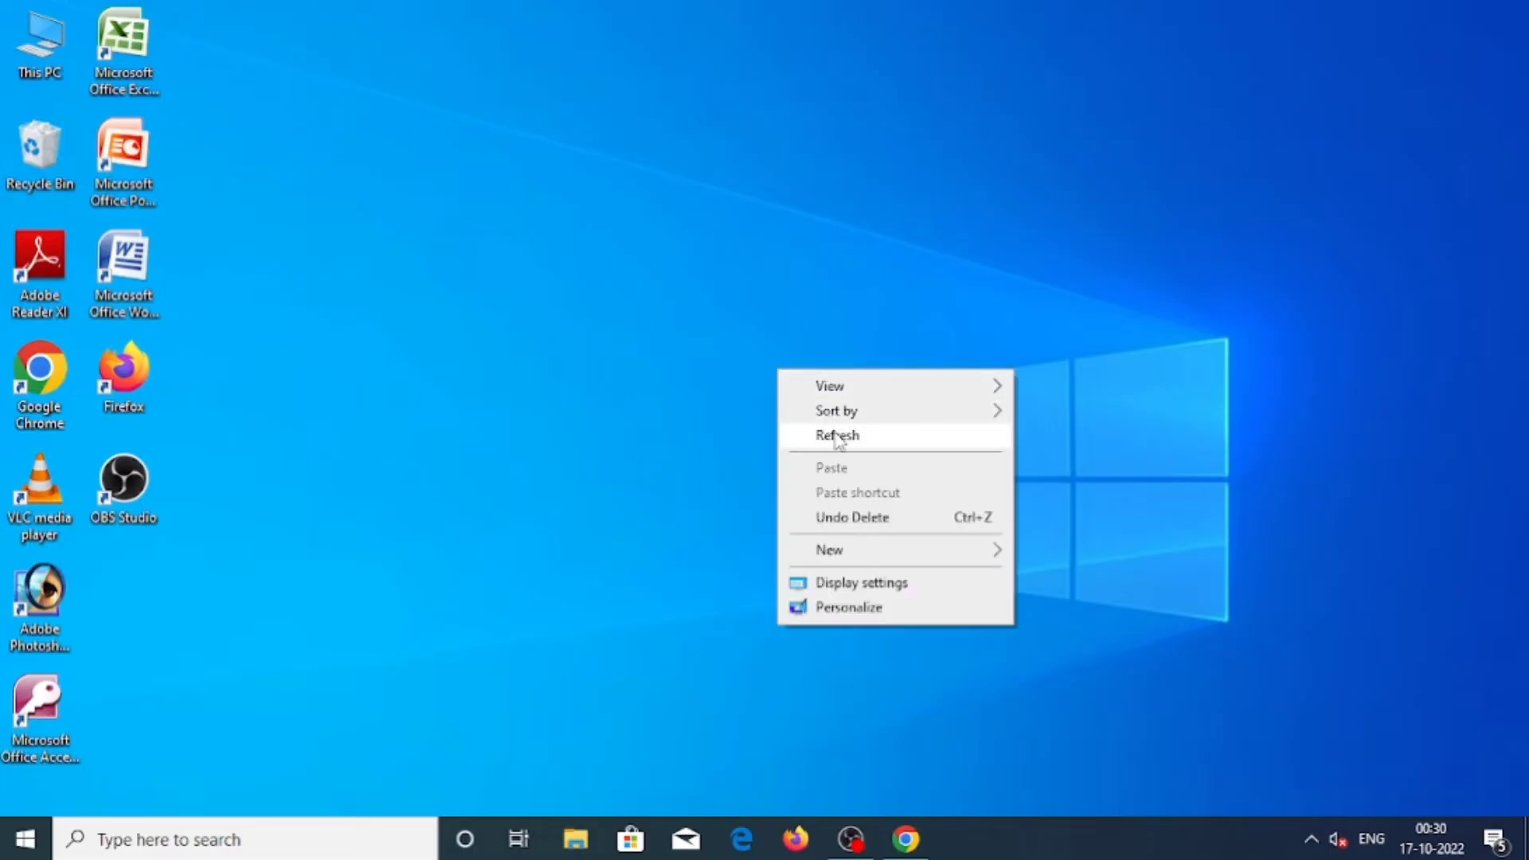
click(835, 437)
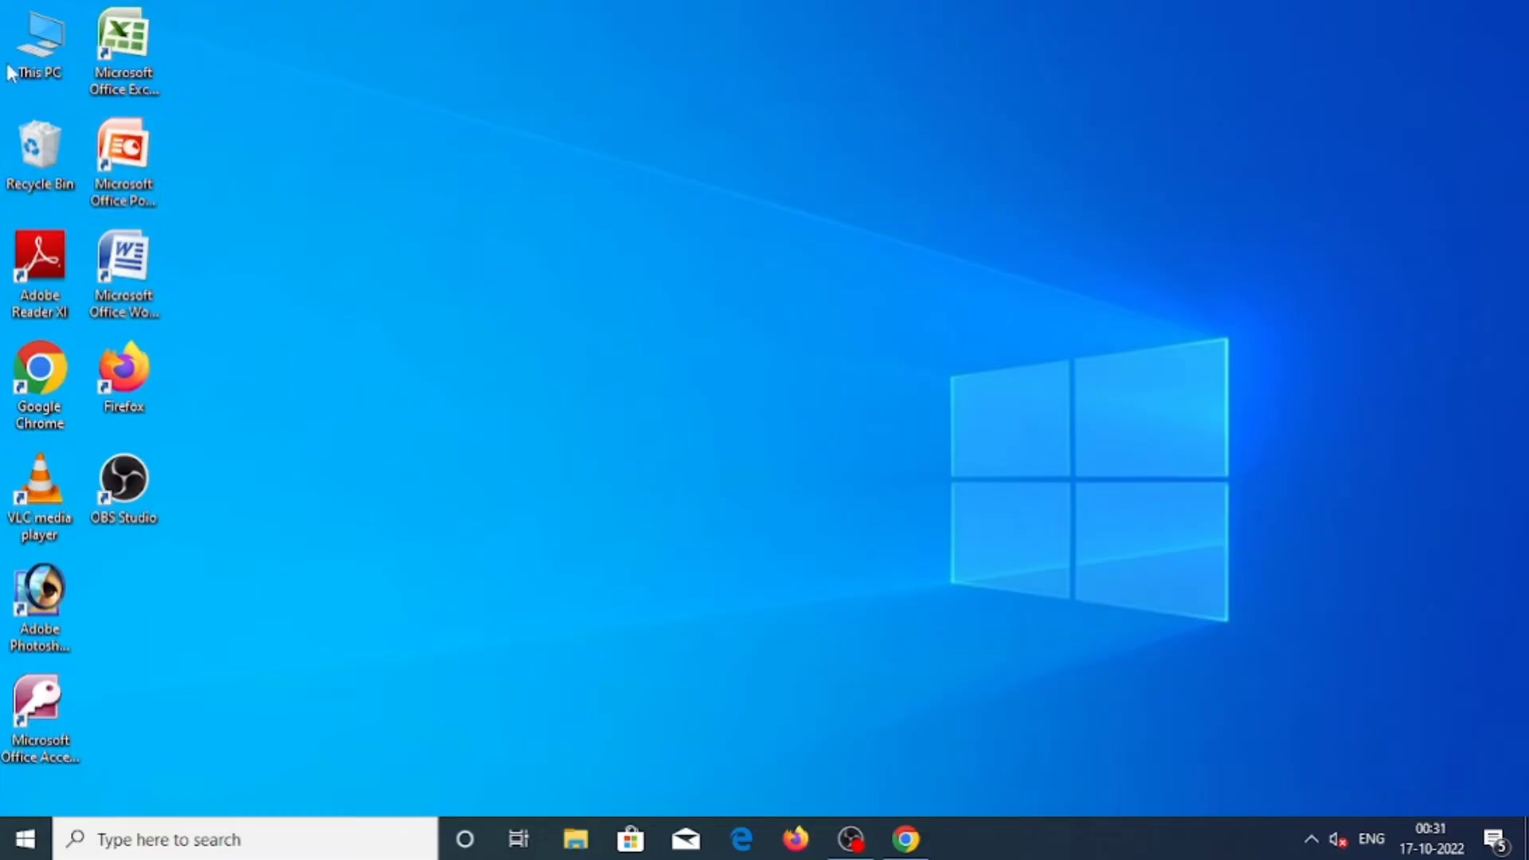
Step: Open This PC in a maximized window and show the computer's system properties
right_click(40, 54)
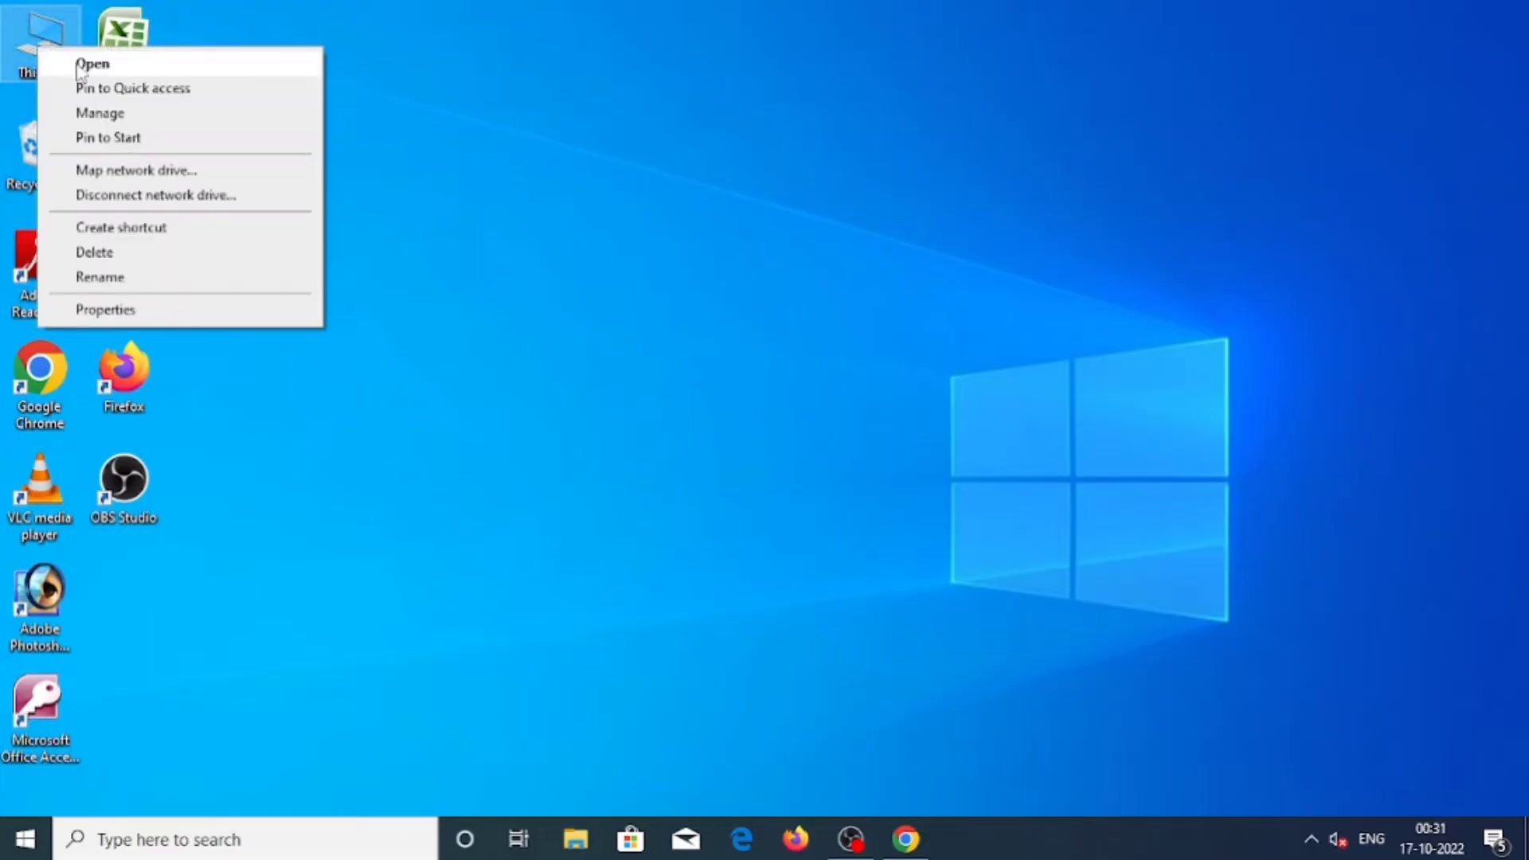
click(60, 62)
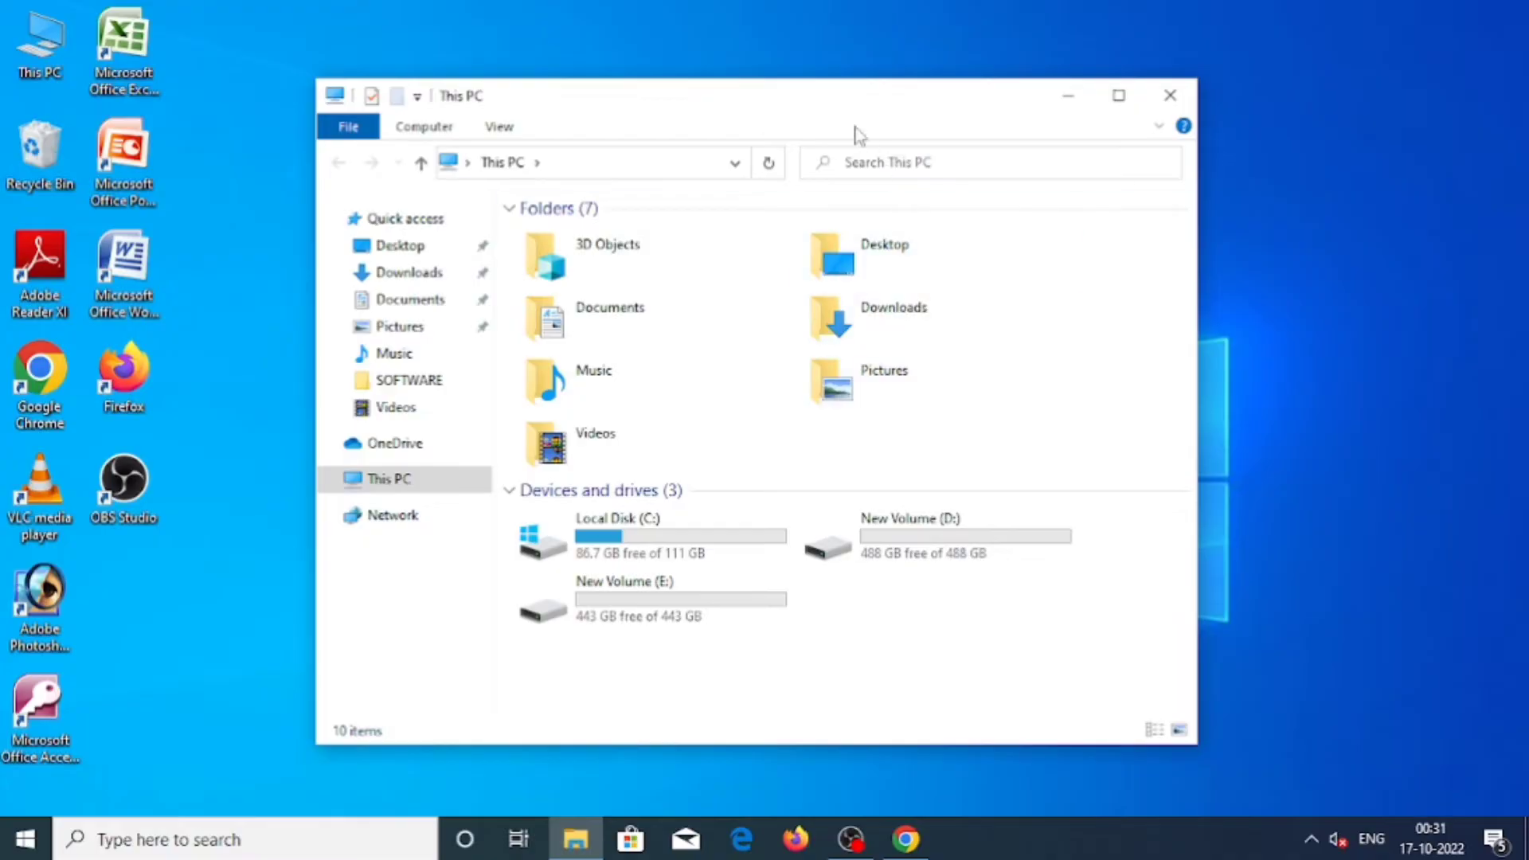
double_click(839, 102)
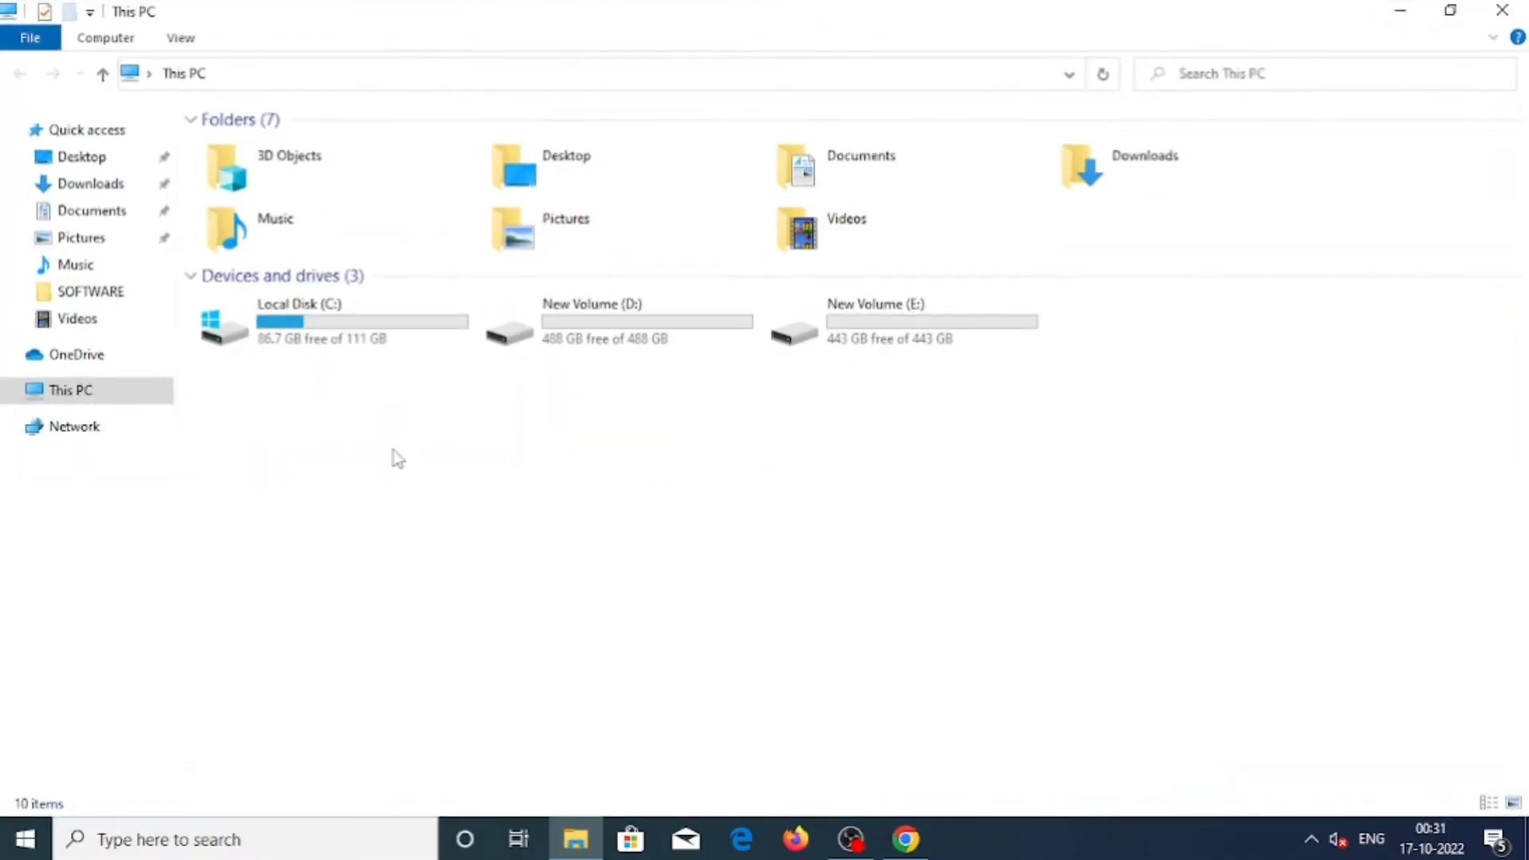
right_click(736, 484)
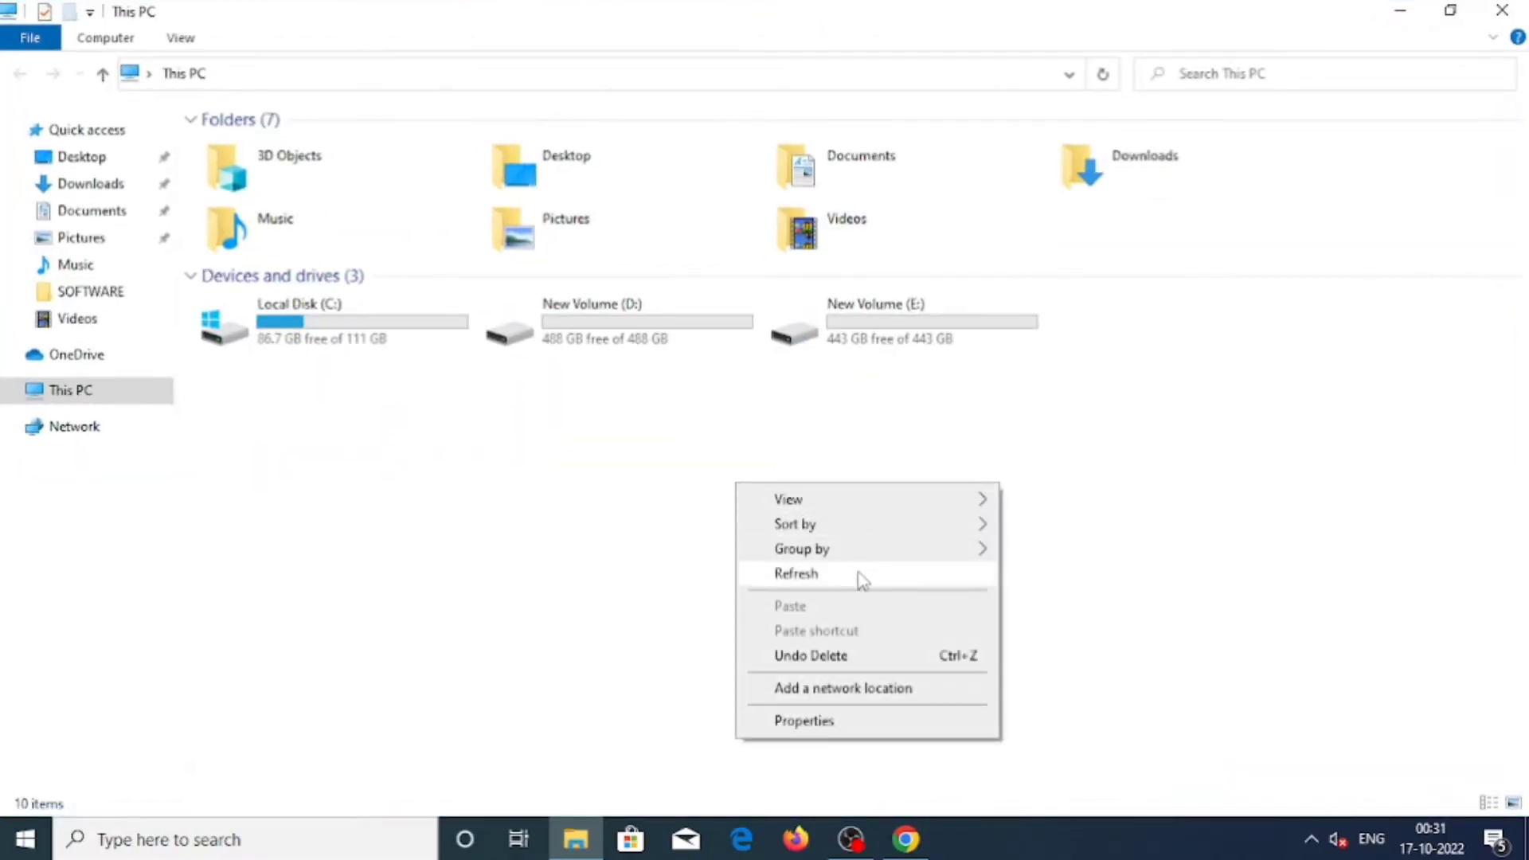
click(801, 722)
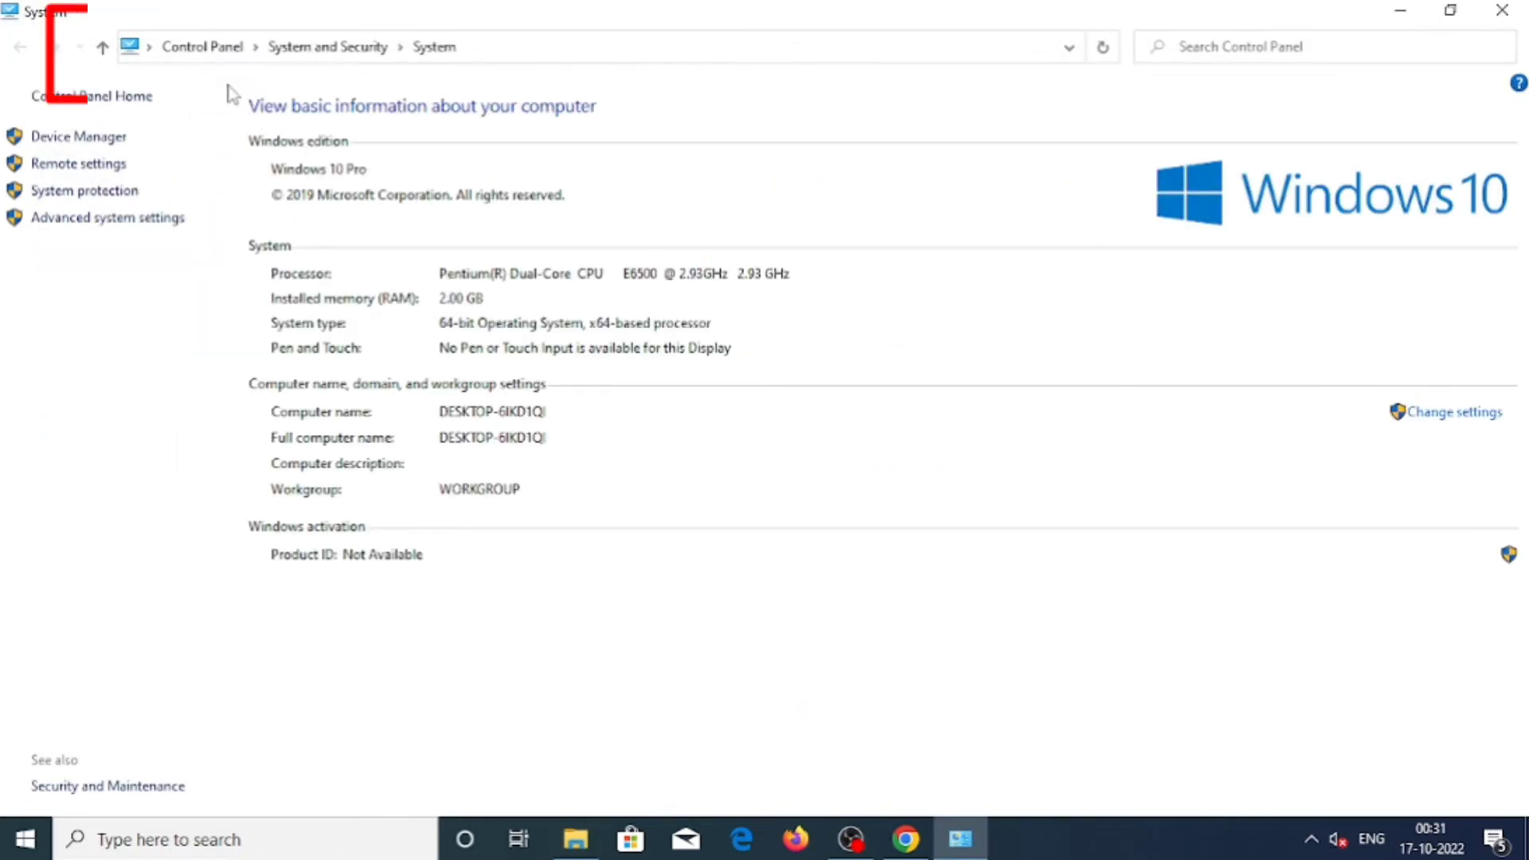
Step: Open the Date and Time settings under Clock and Region in Control Panel, and dismiss the Registration message covering them
click(209, 47)
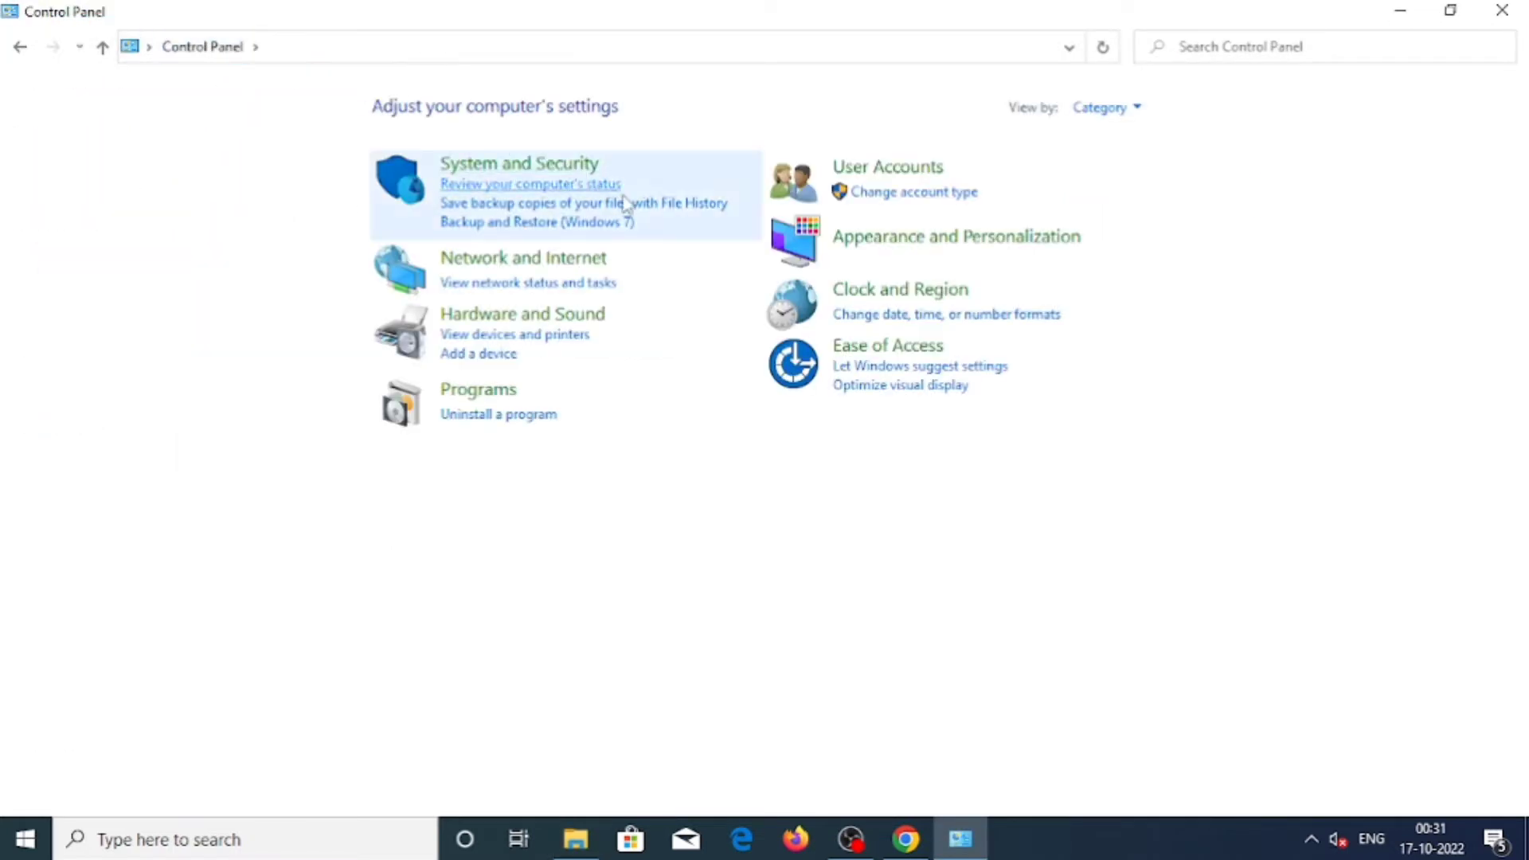
click(899, 300)
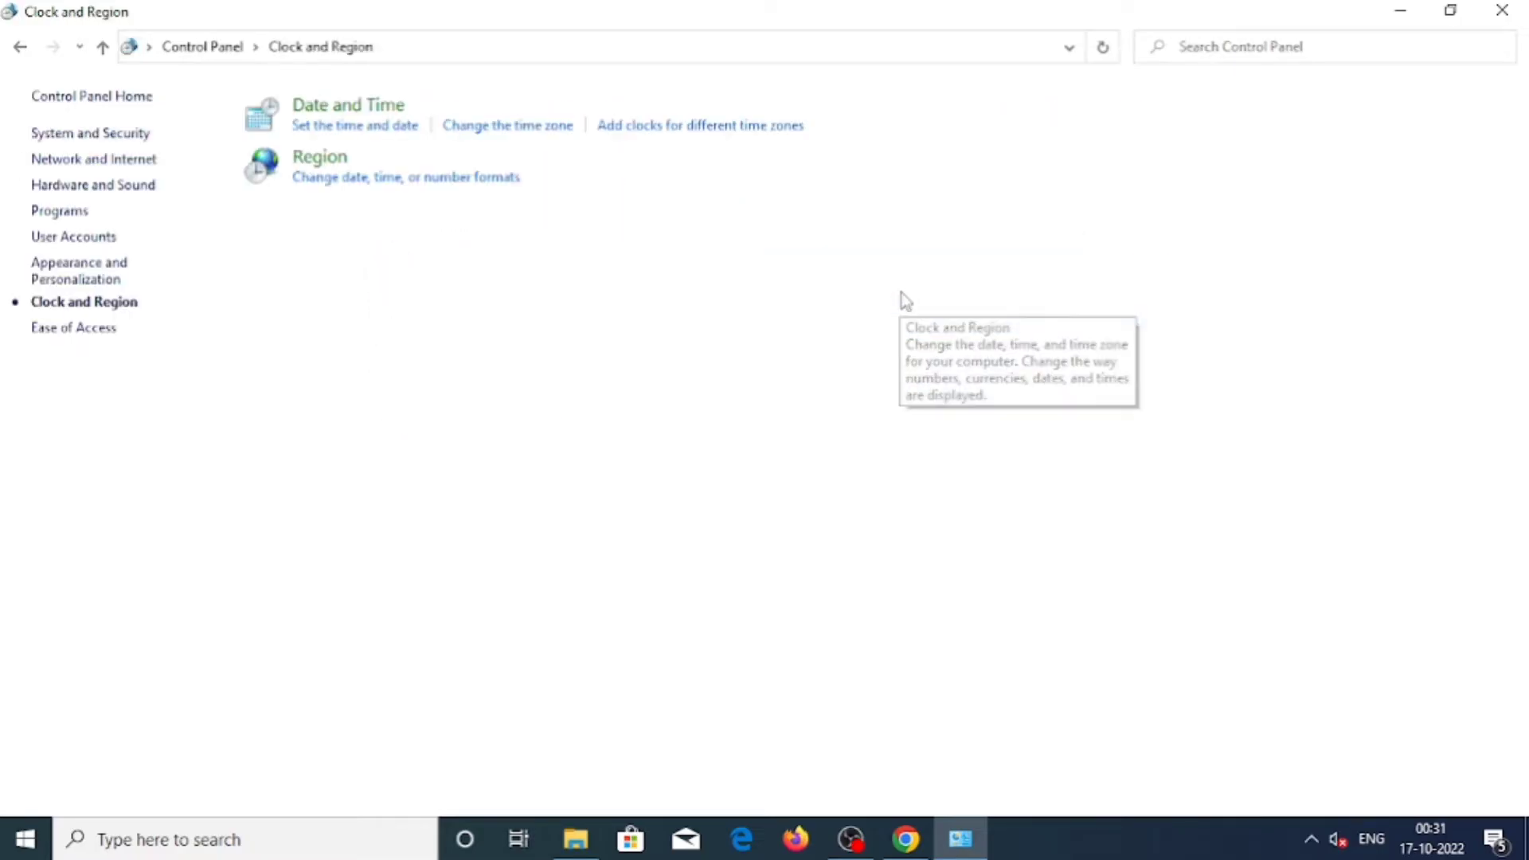
click(351, 106)
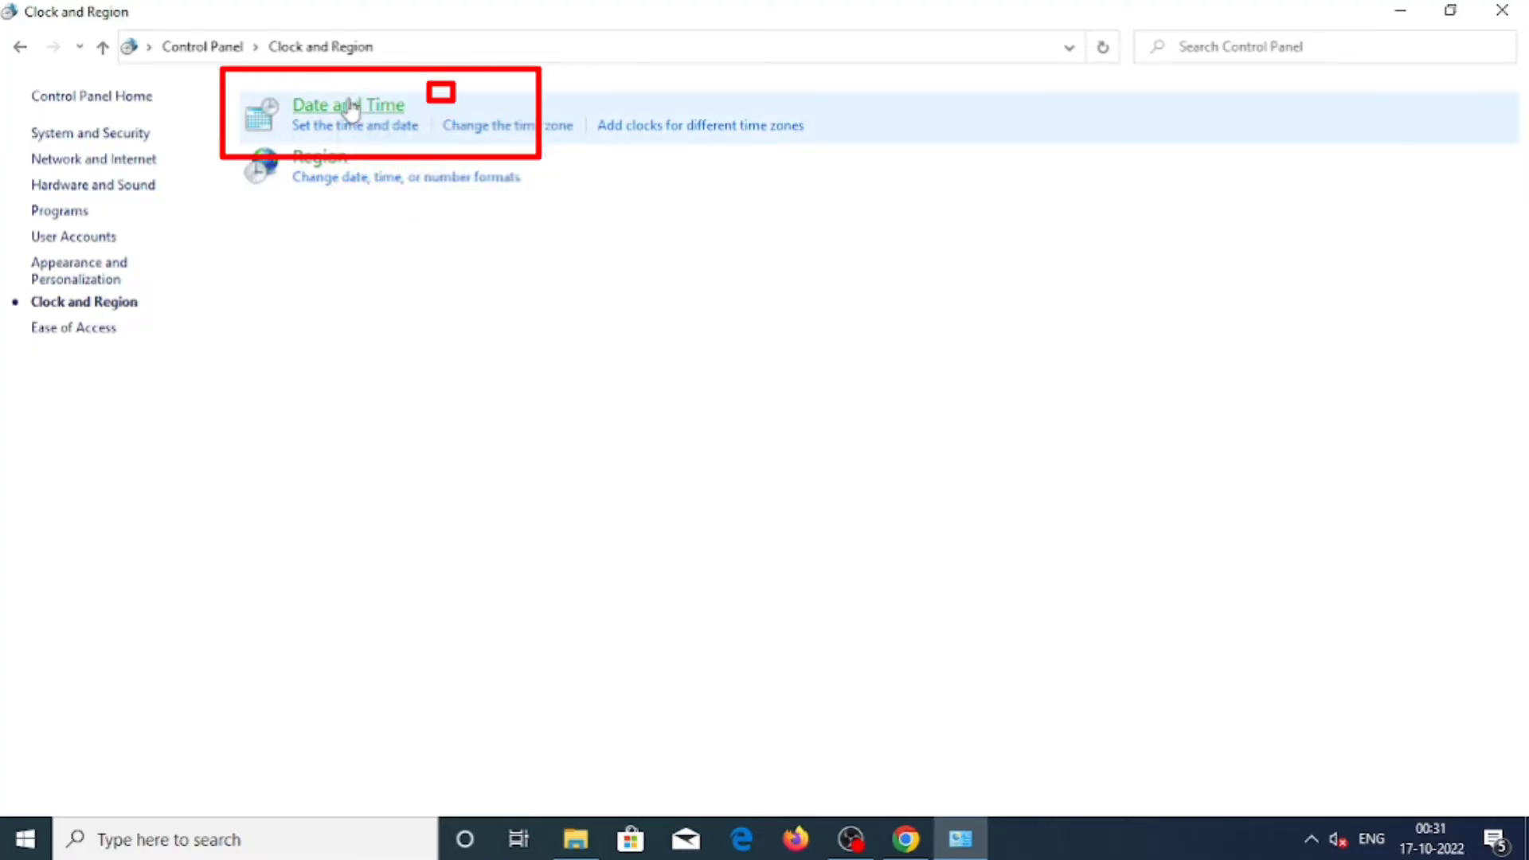
drag(296, 61, 935, 130)
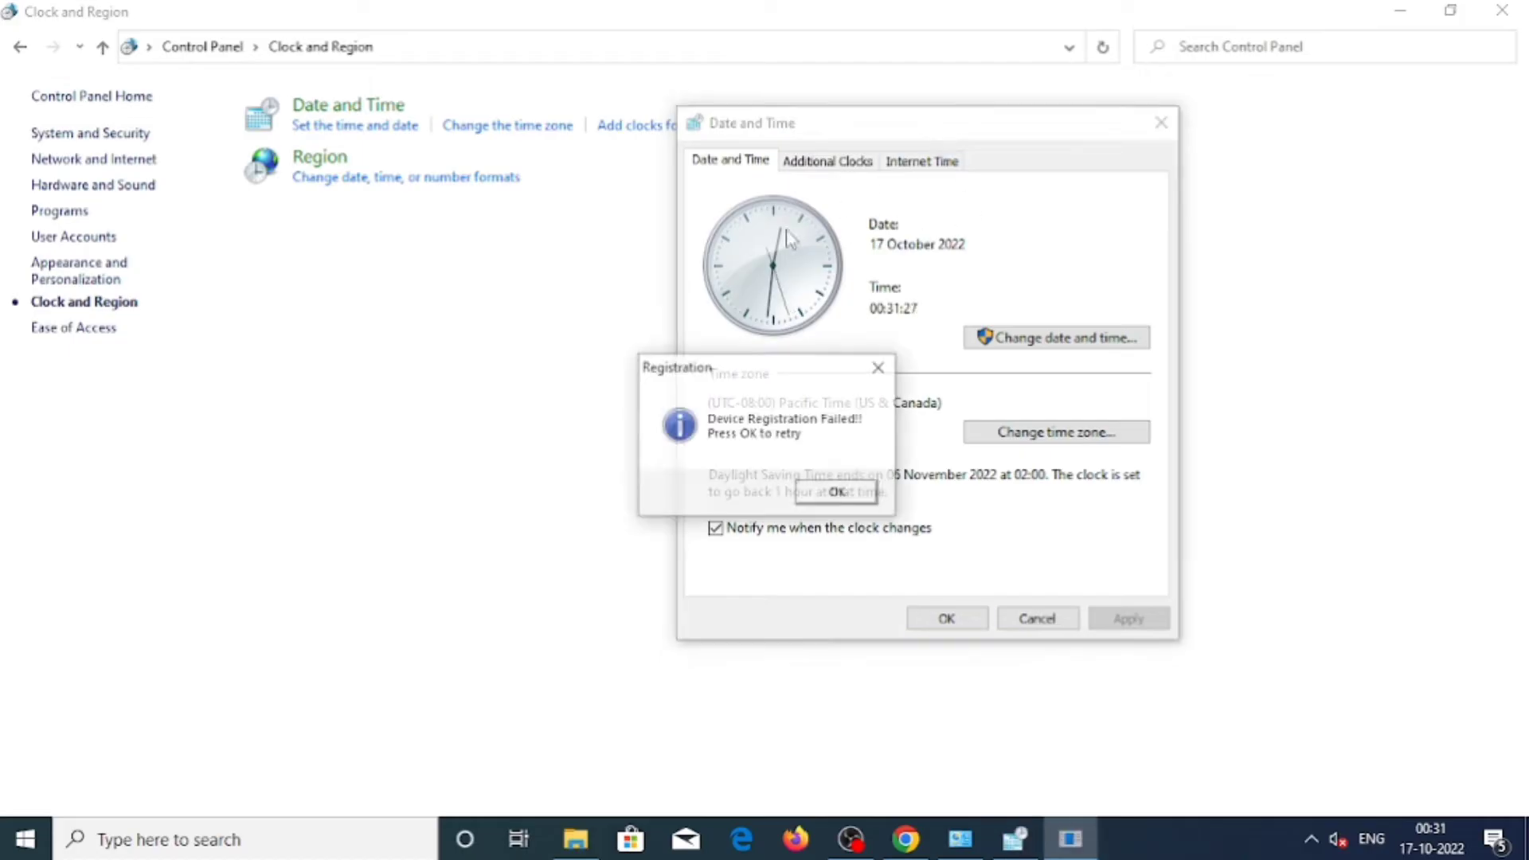
drag(731, 371, 461, 332)
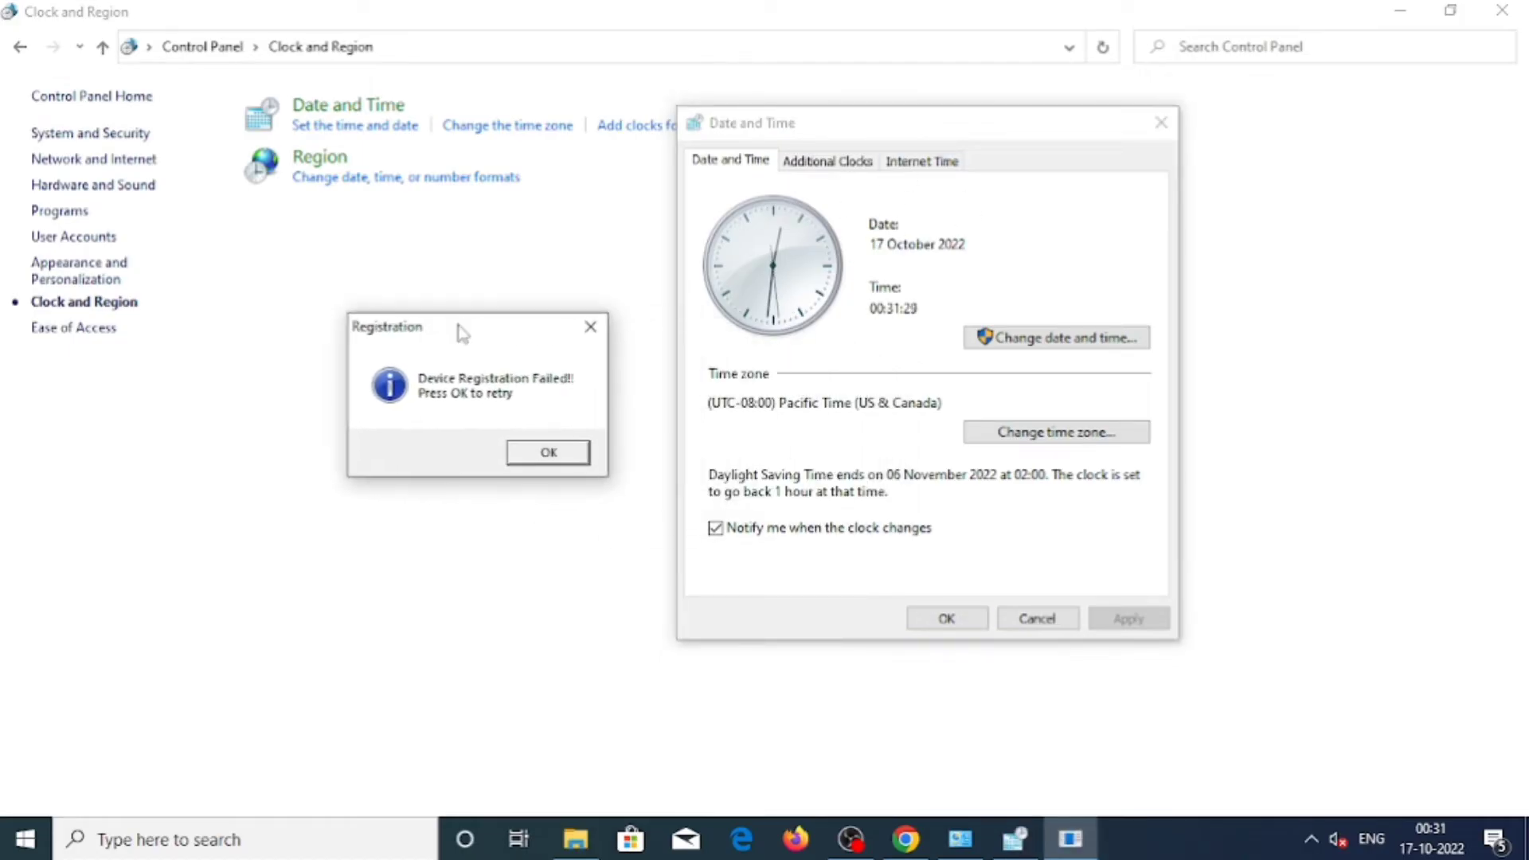
key(Return)
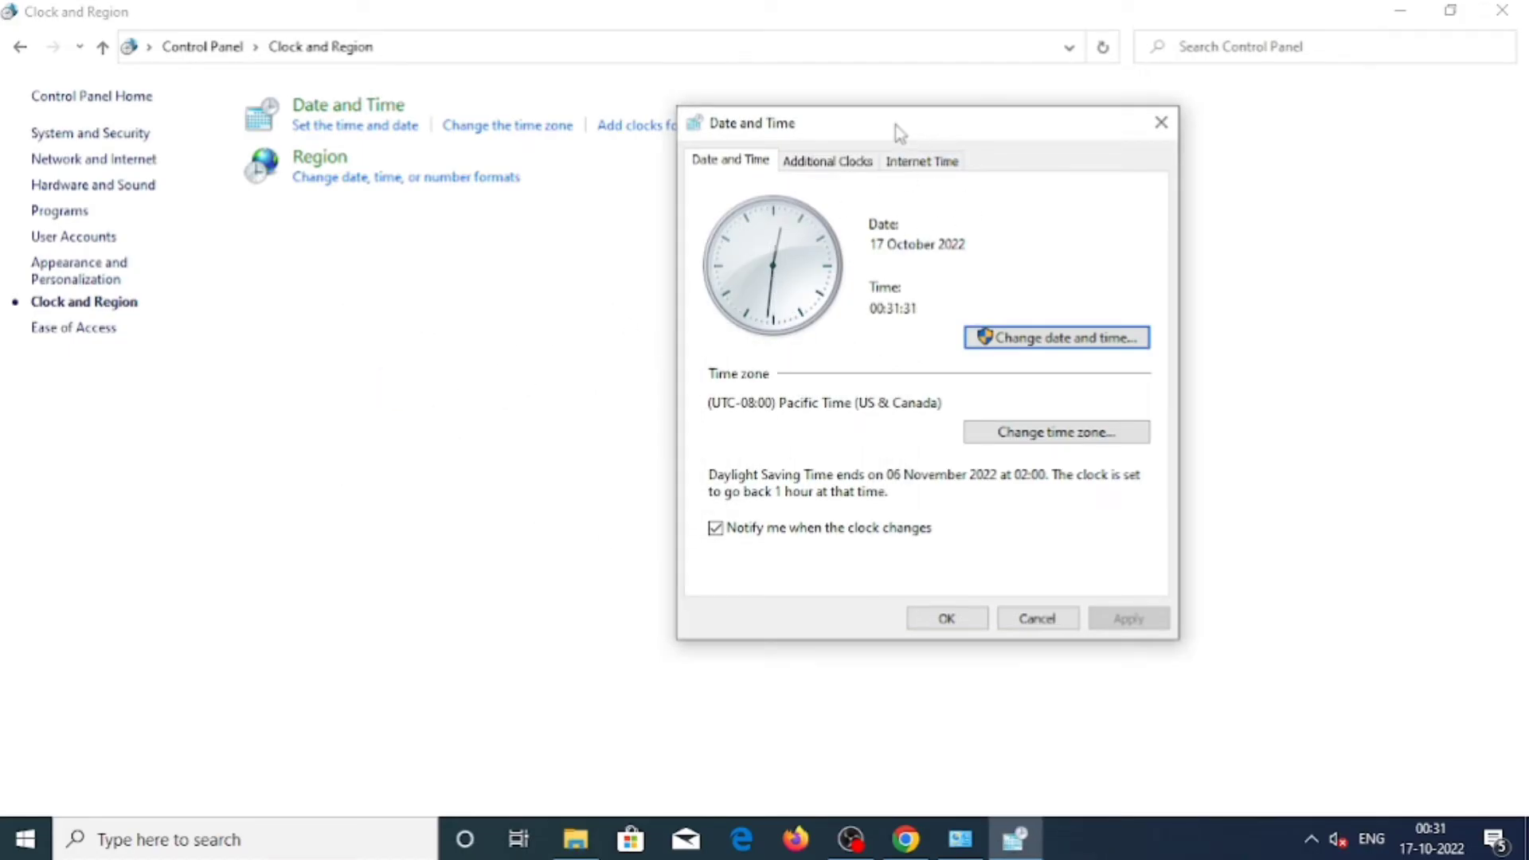
Step: Change the time zone to (UTC+05:30) Chennai, Kolkata, Mumbai, New Delhi, and close the Clock and Region and This PC windows
drag(897, 126, 933, 129)
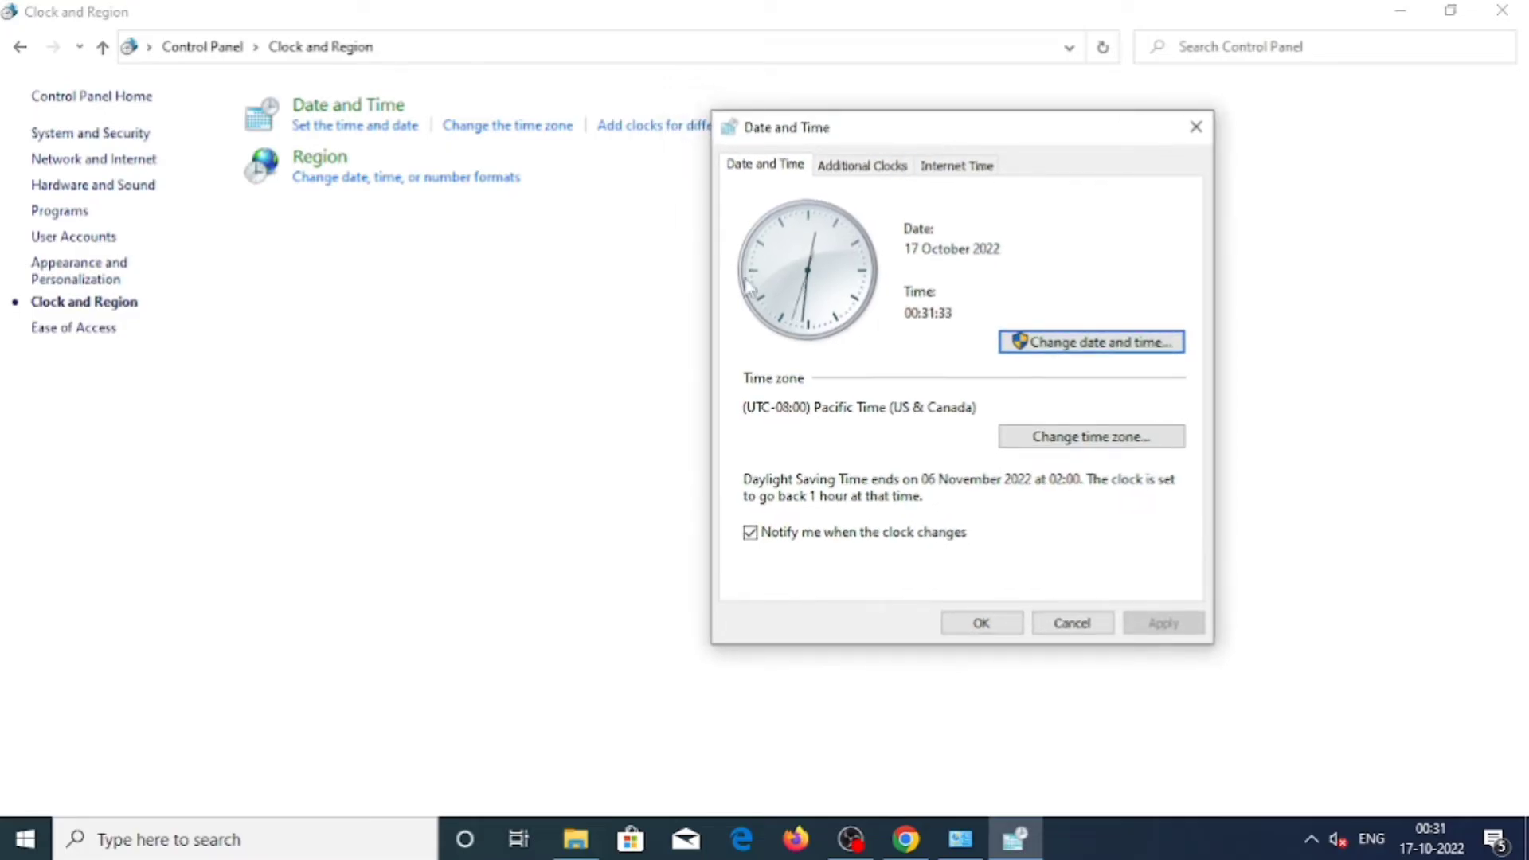
click(857, 168)
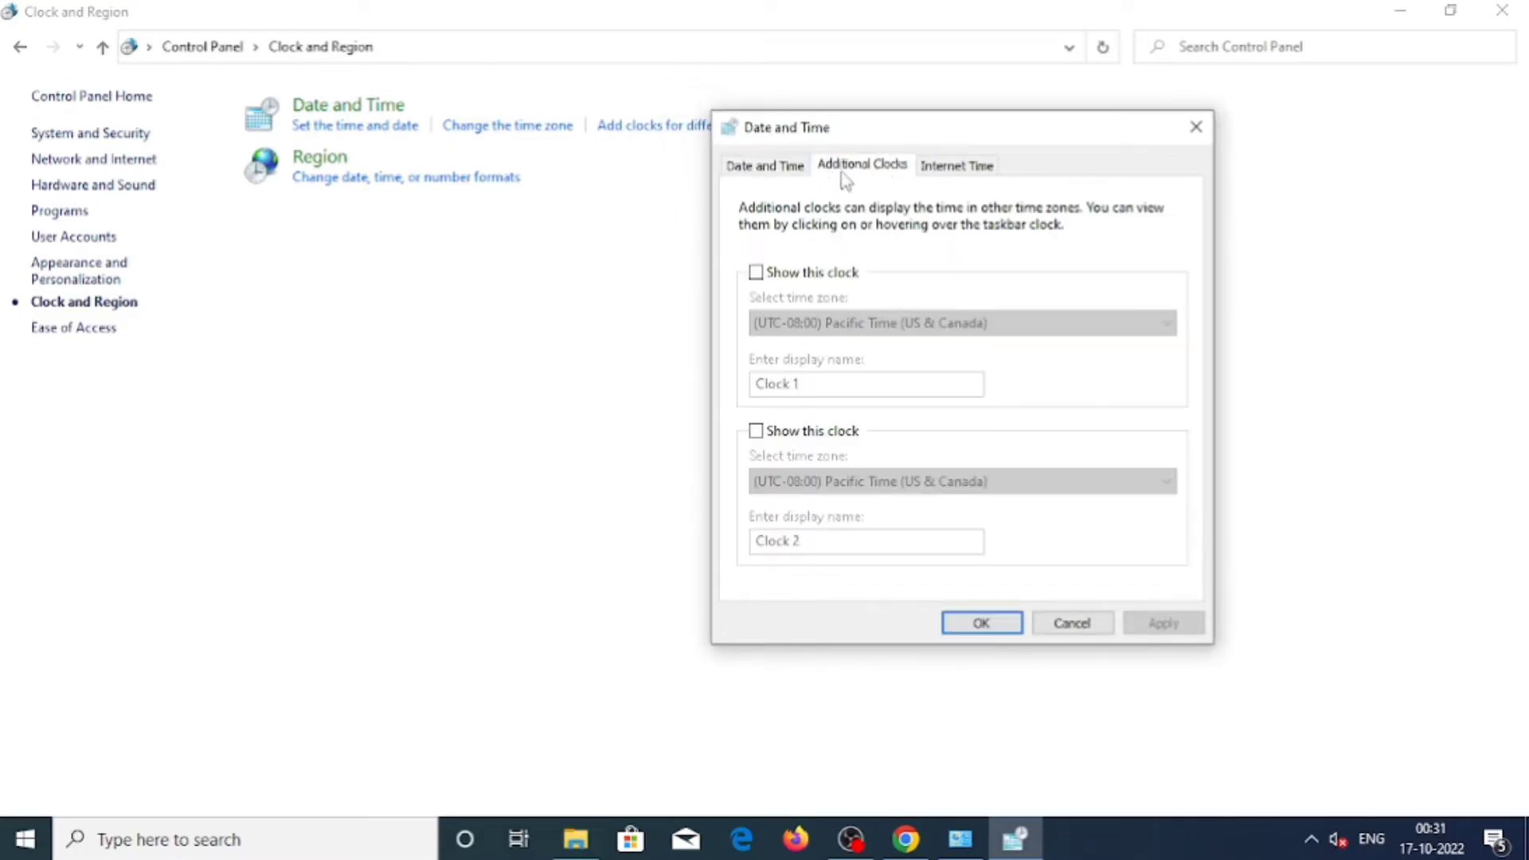
click(775, 169)
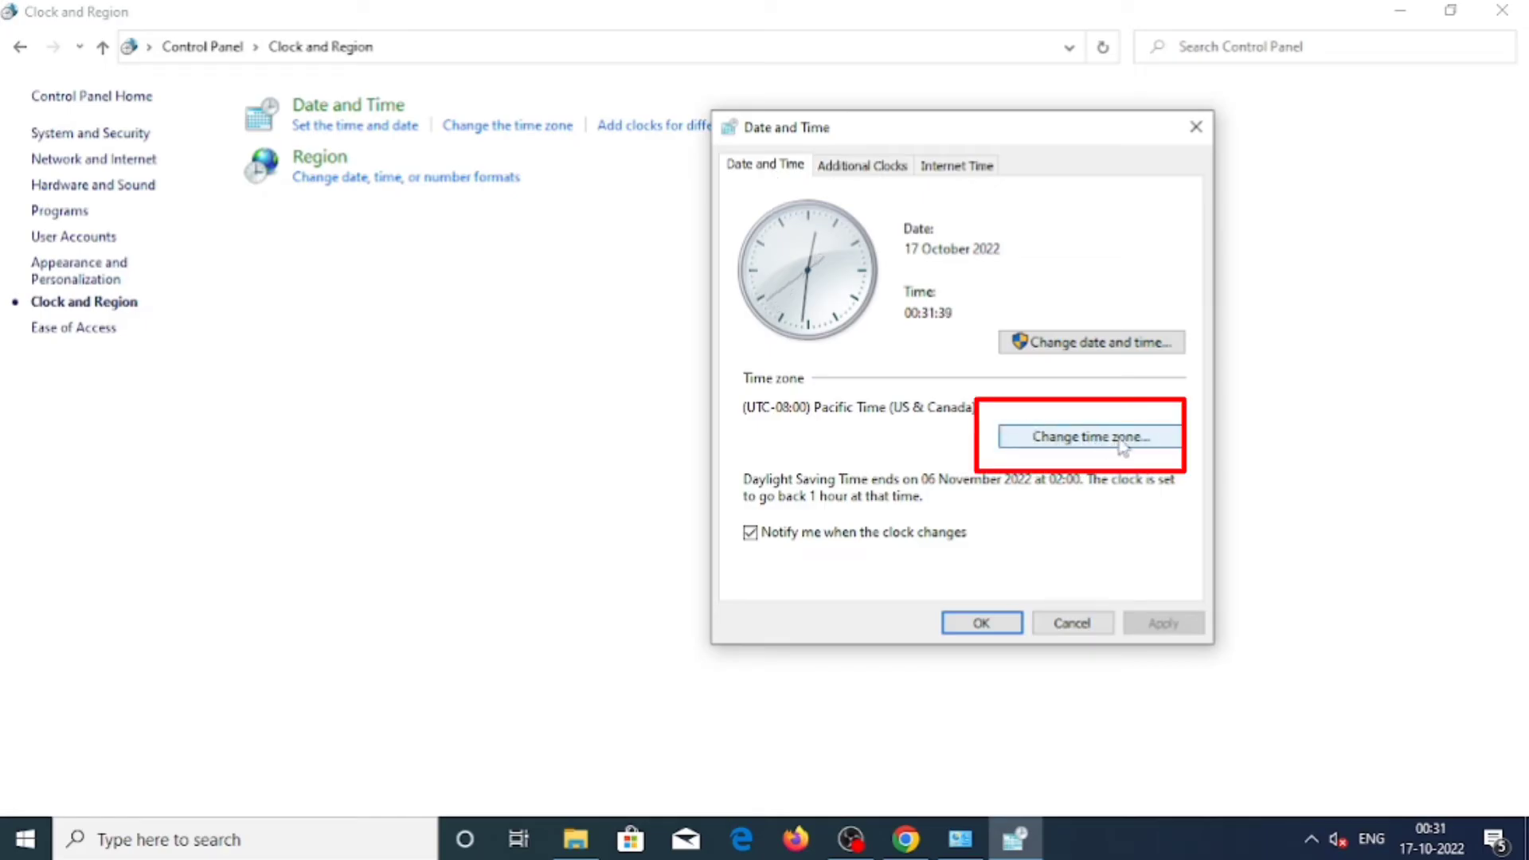
click(1092, 447)
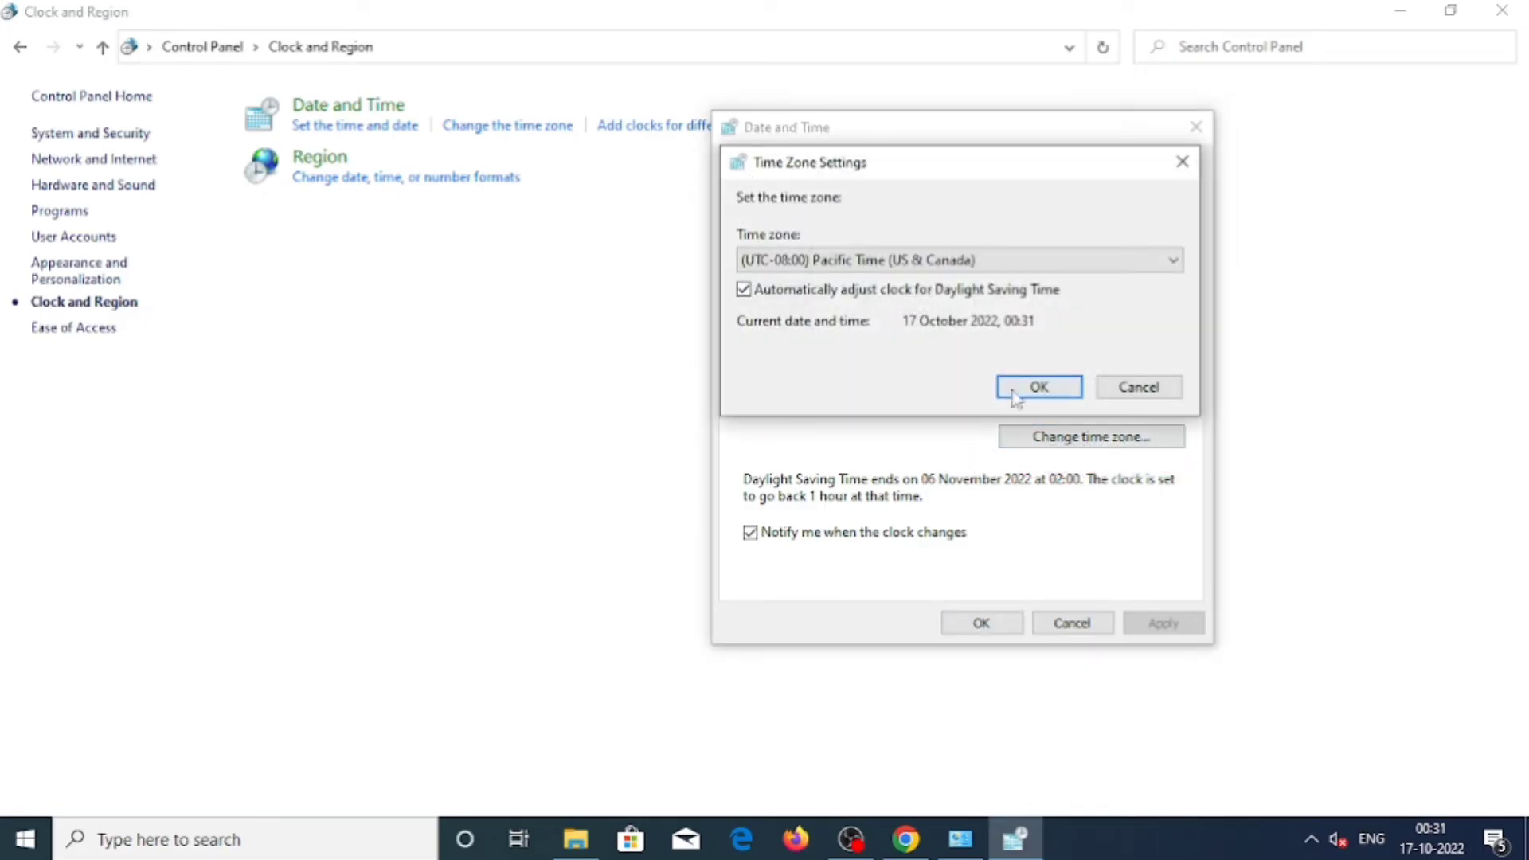
click(1064, 265)
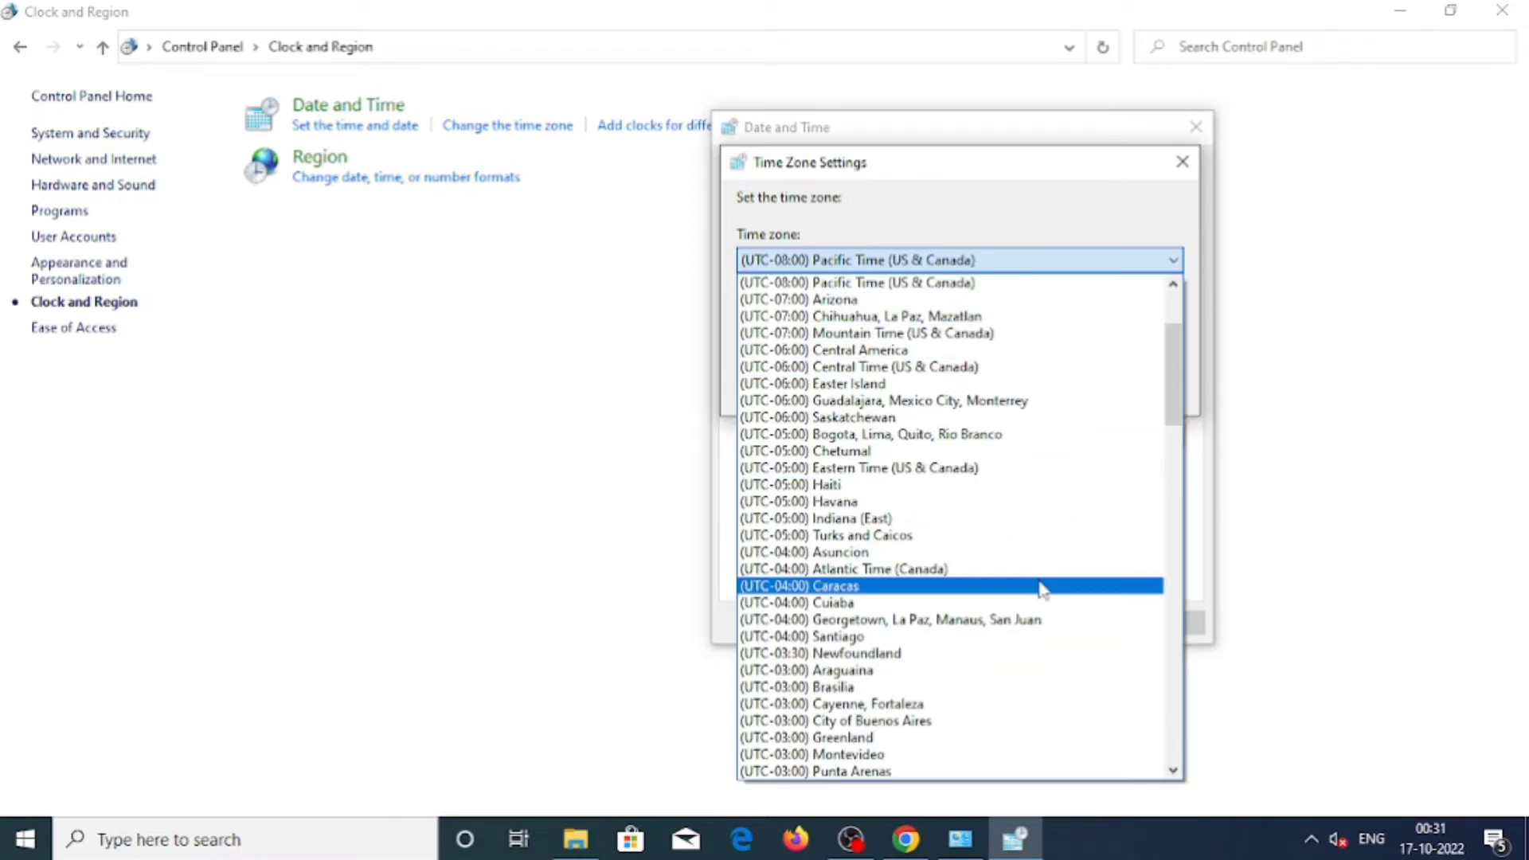
scroll(1067, 575, down, 4)
scroll(1069, 573, down, 7)
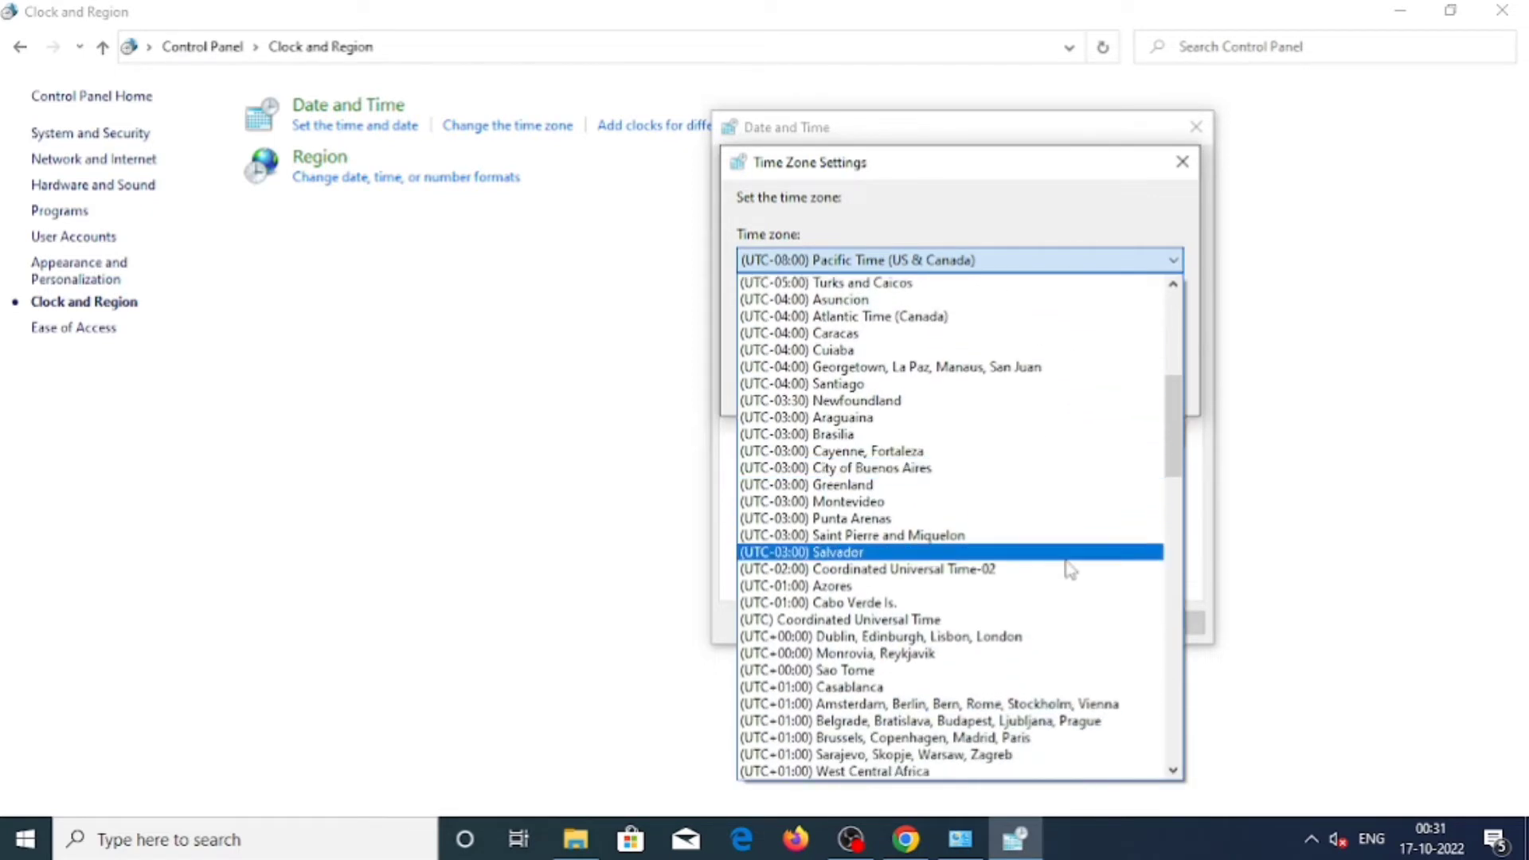
scroll(1069, 565, down, 10)
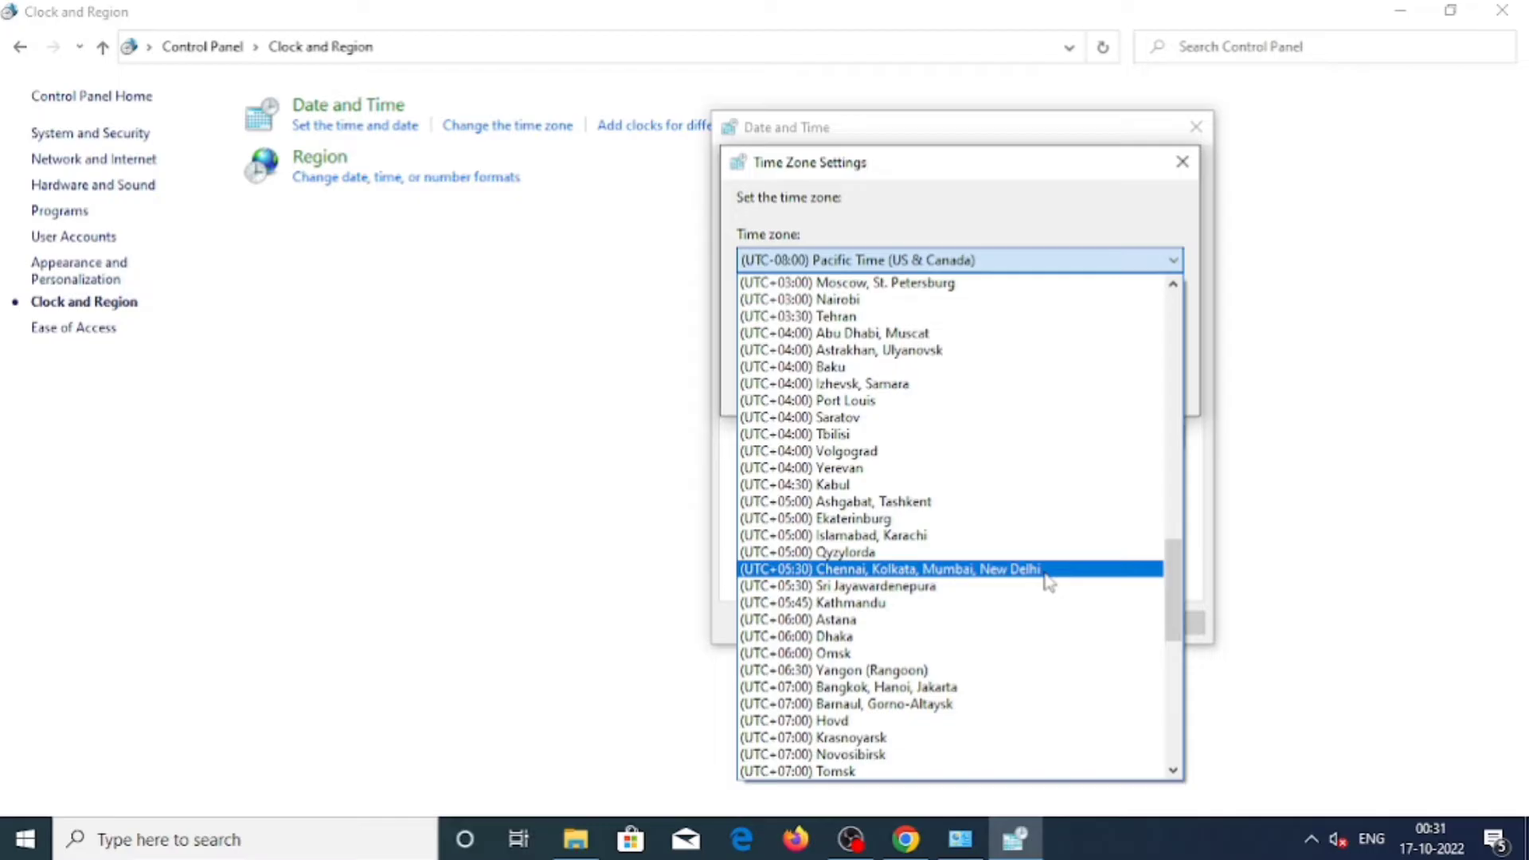
click(1047, 569)
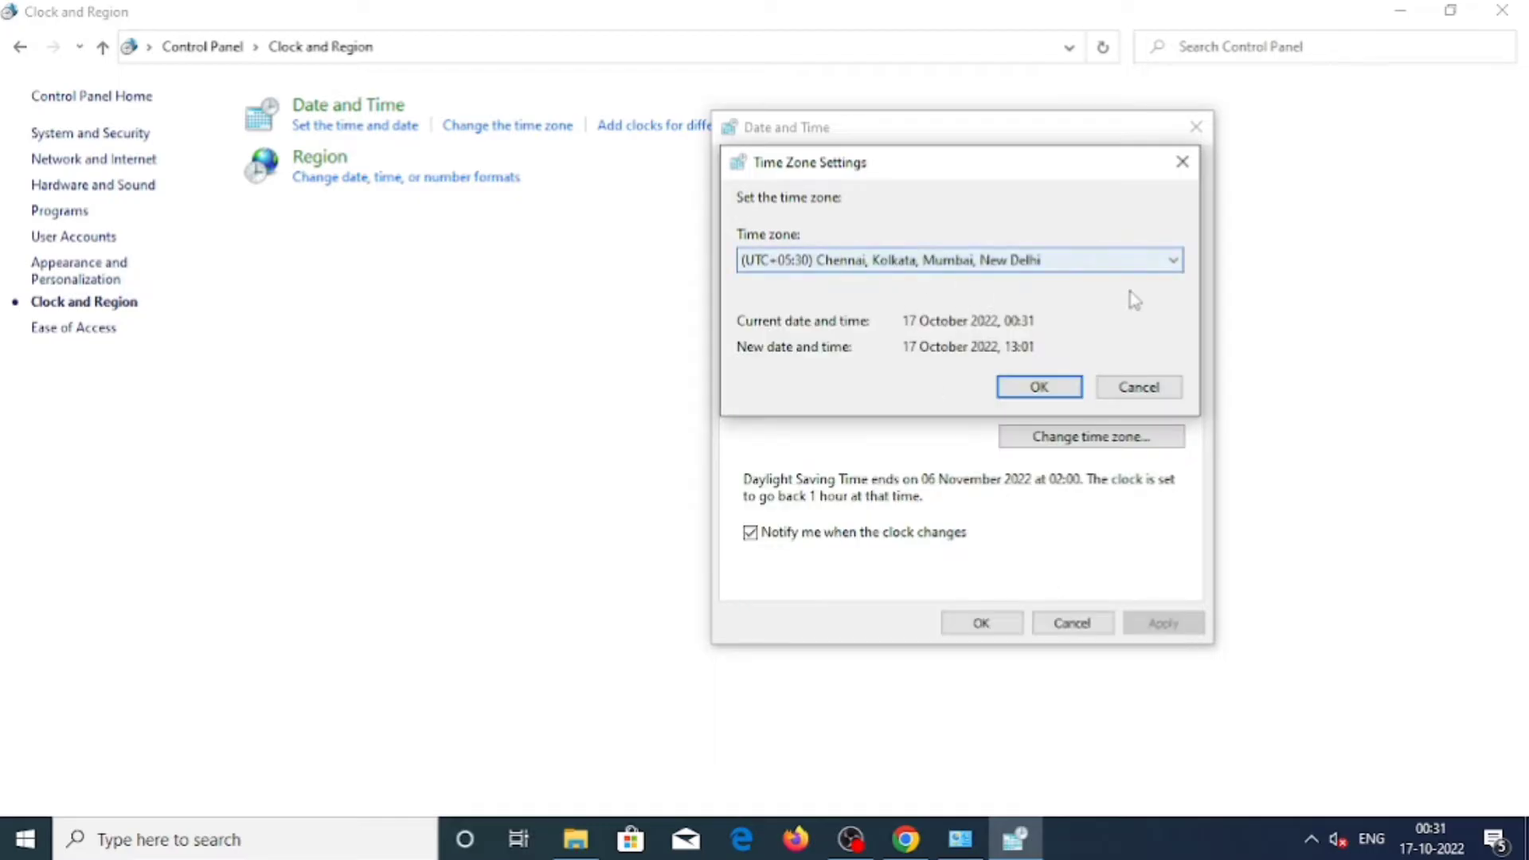
click(1501, 11)
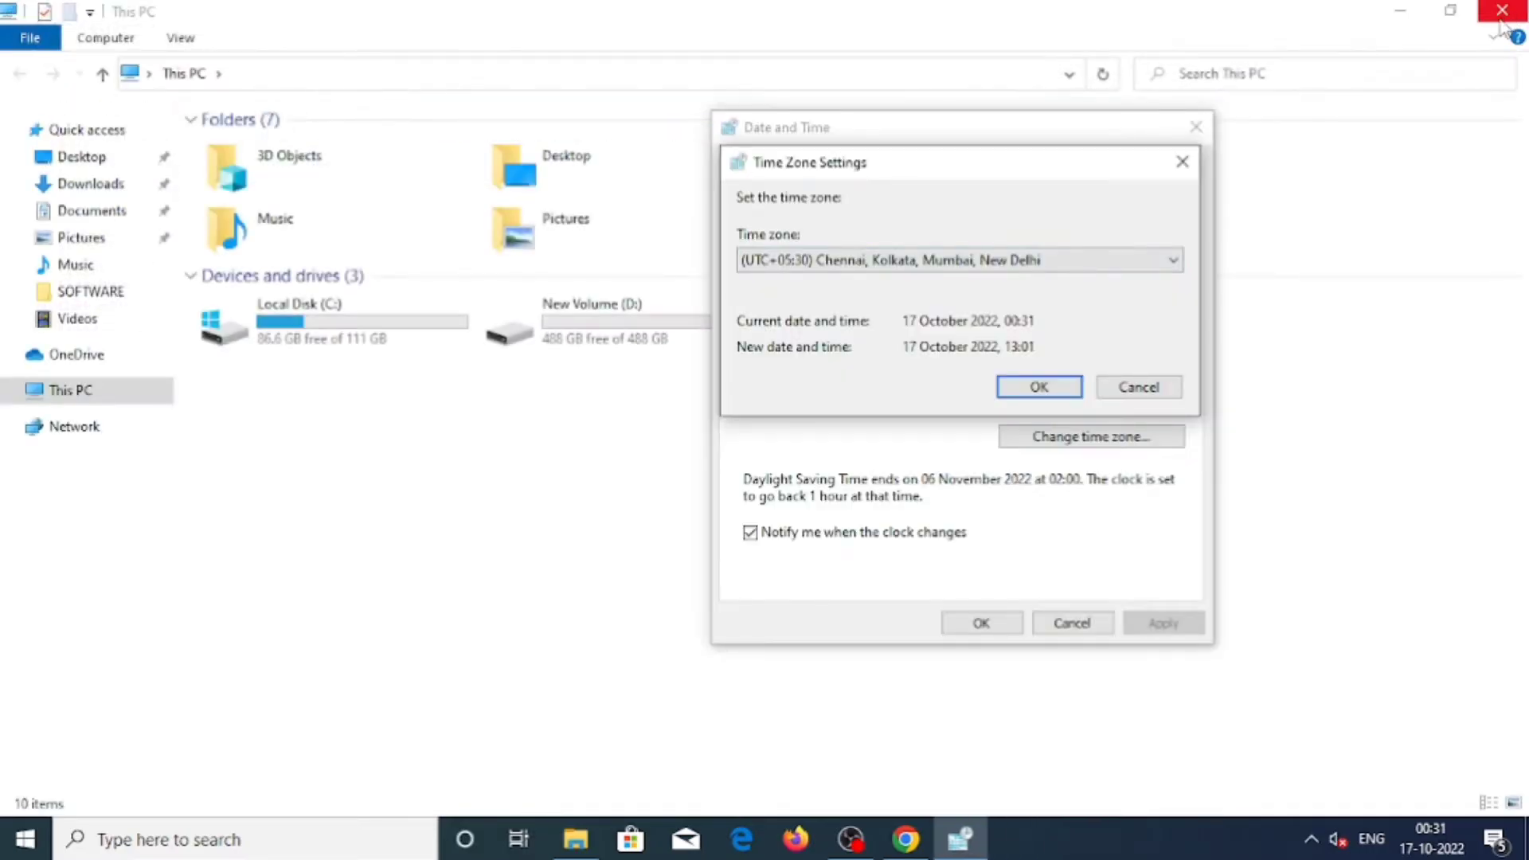
click(1501, 16)
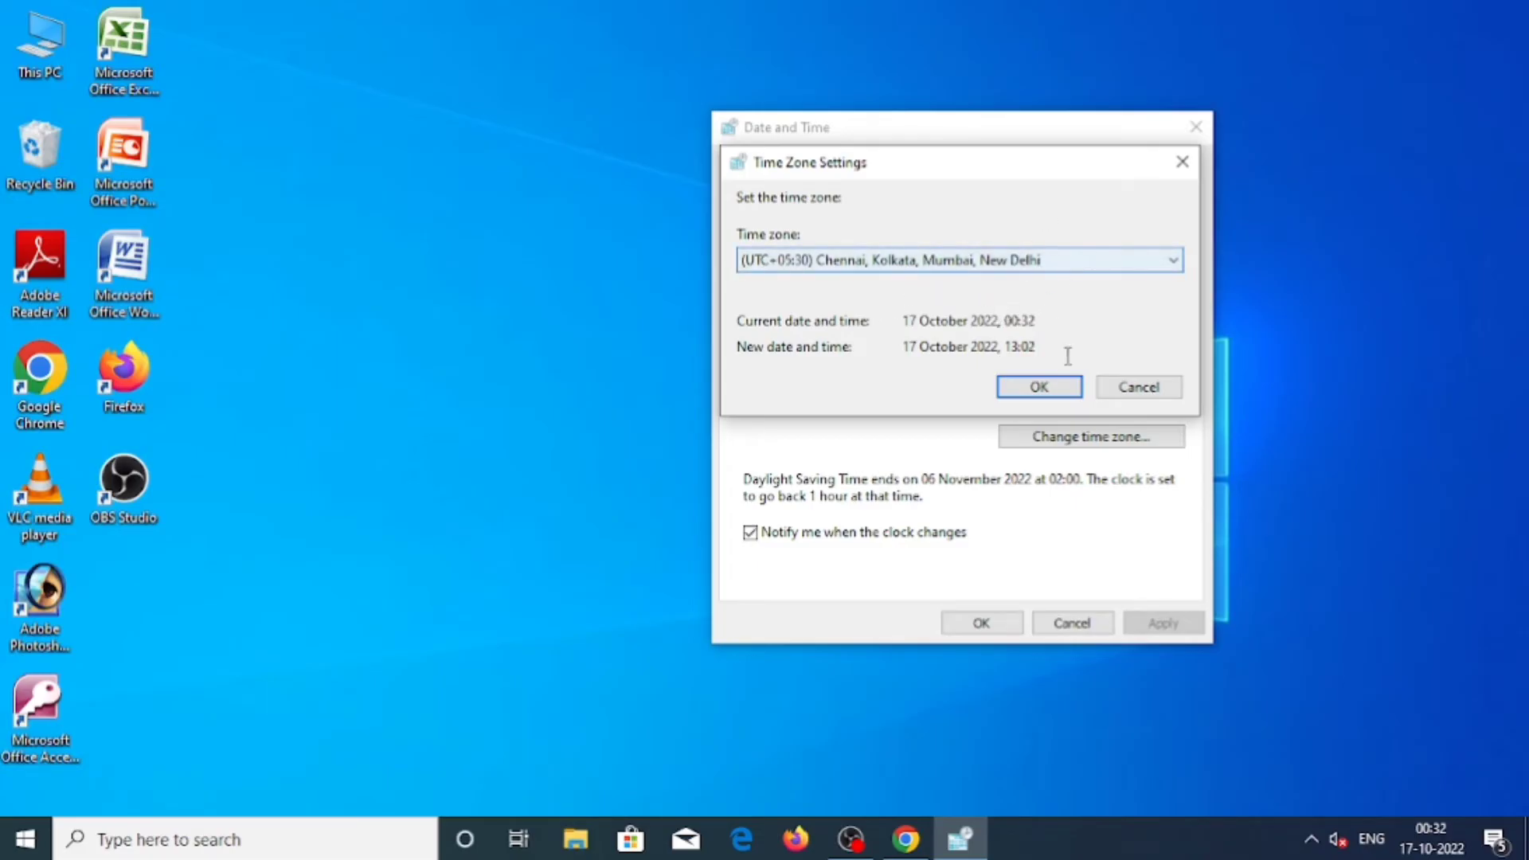
click(1035, 387)
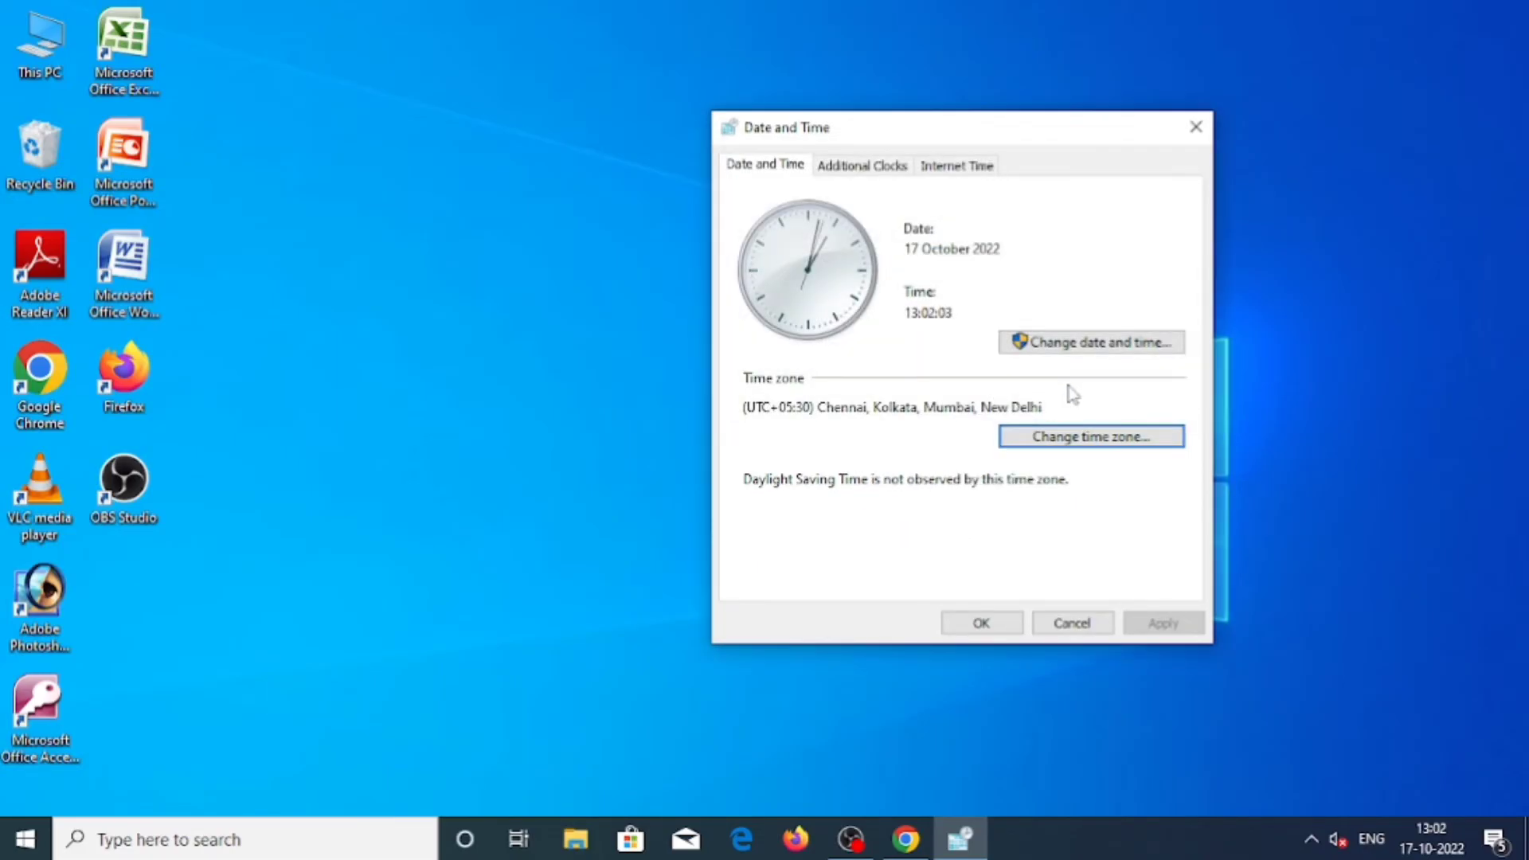
Step: Synchronize the clock with the time.windows.com Internet time server, accept the Registration retry message, and close the Date and Time settings
click(961, 167)
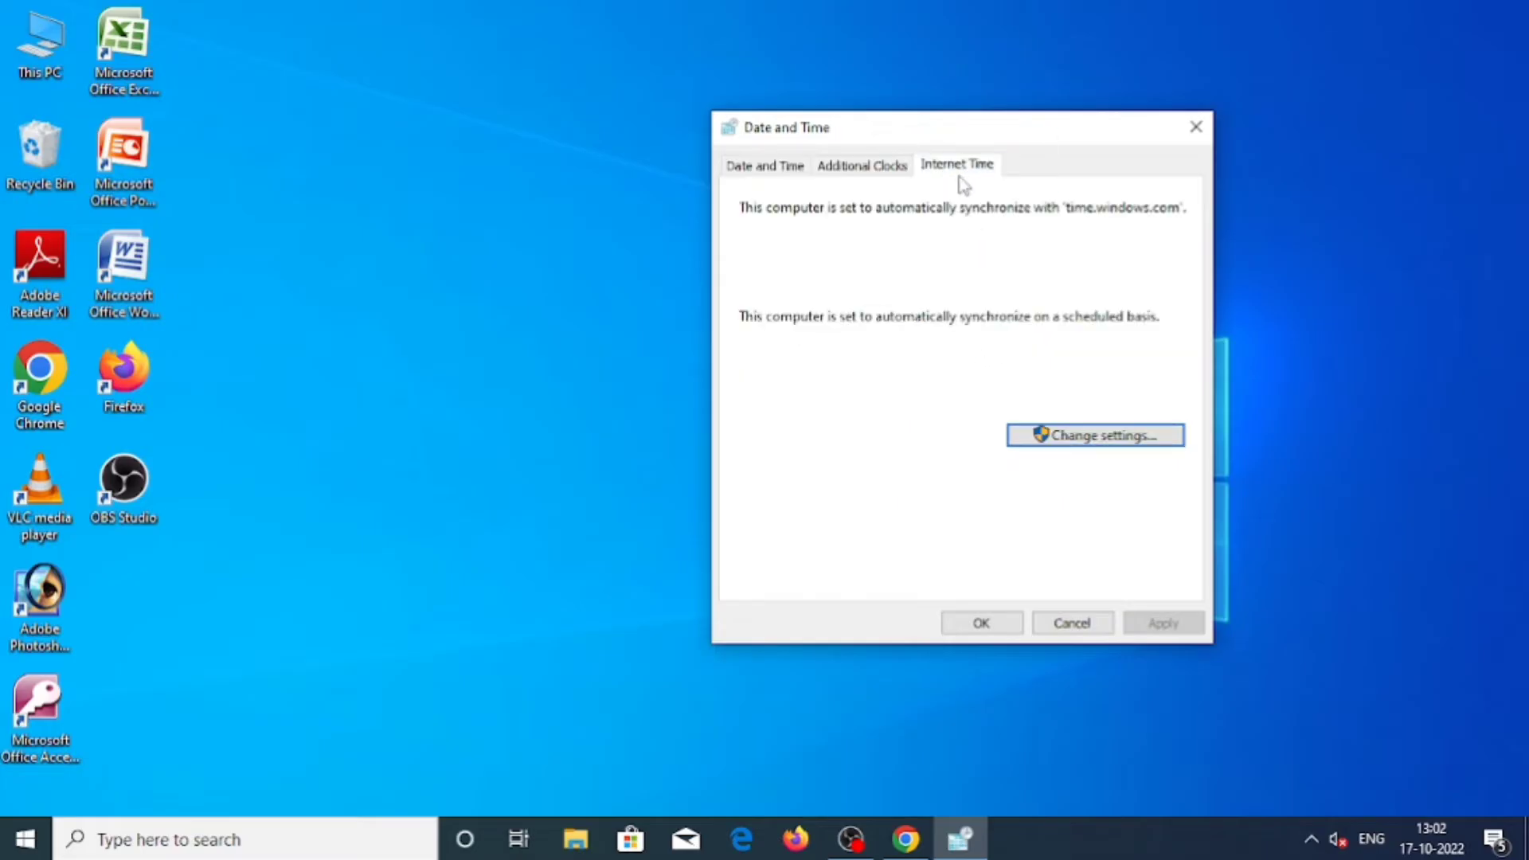
click(1119, 436)
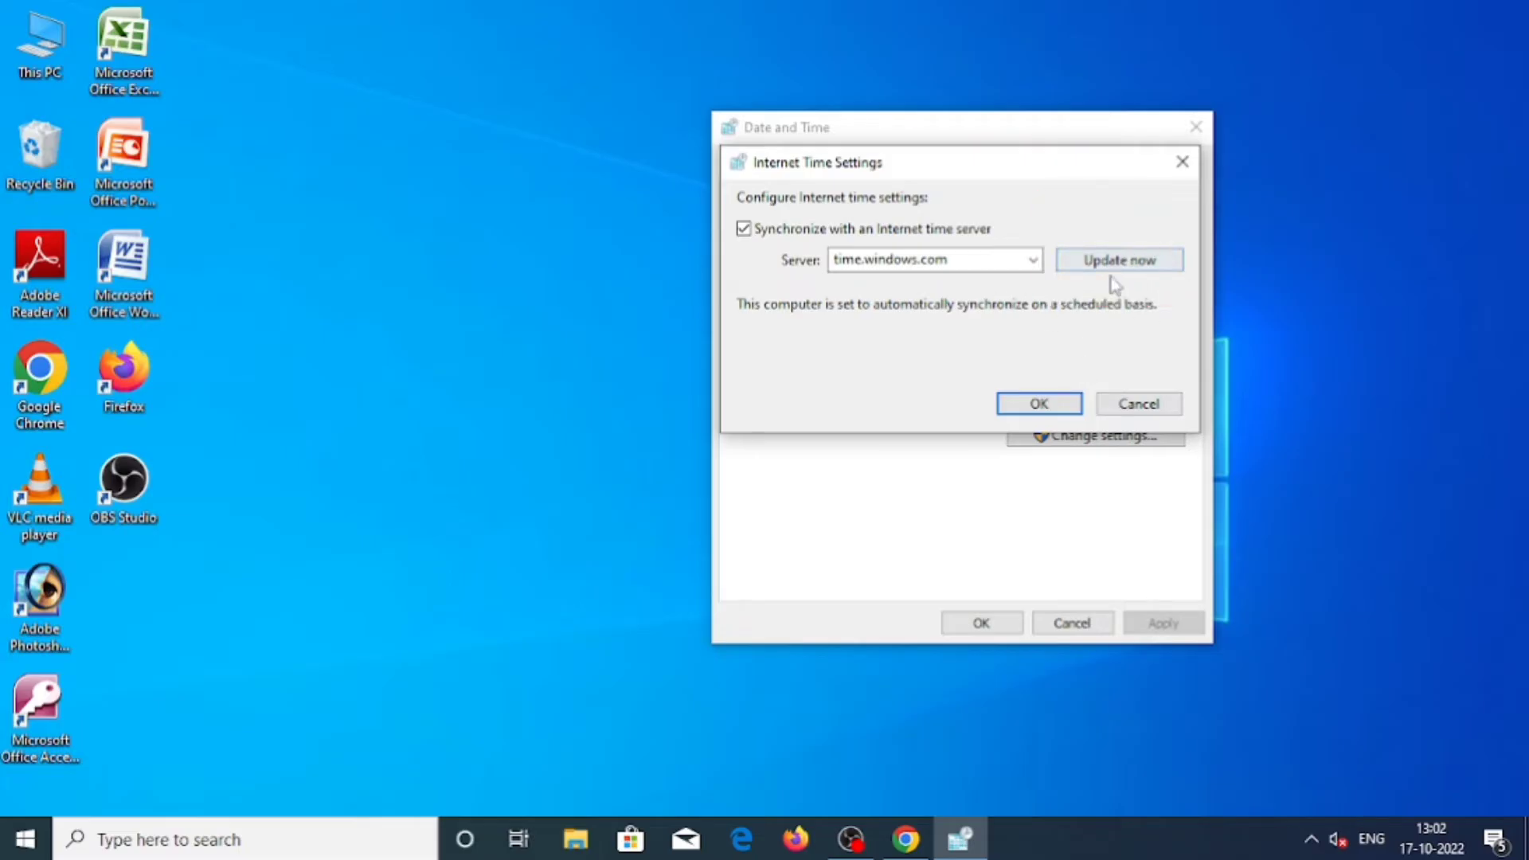
click(1115, 269)
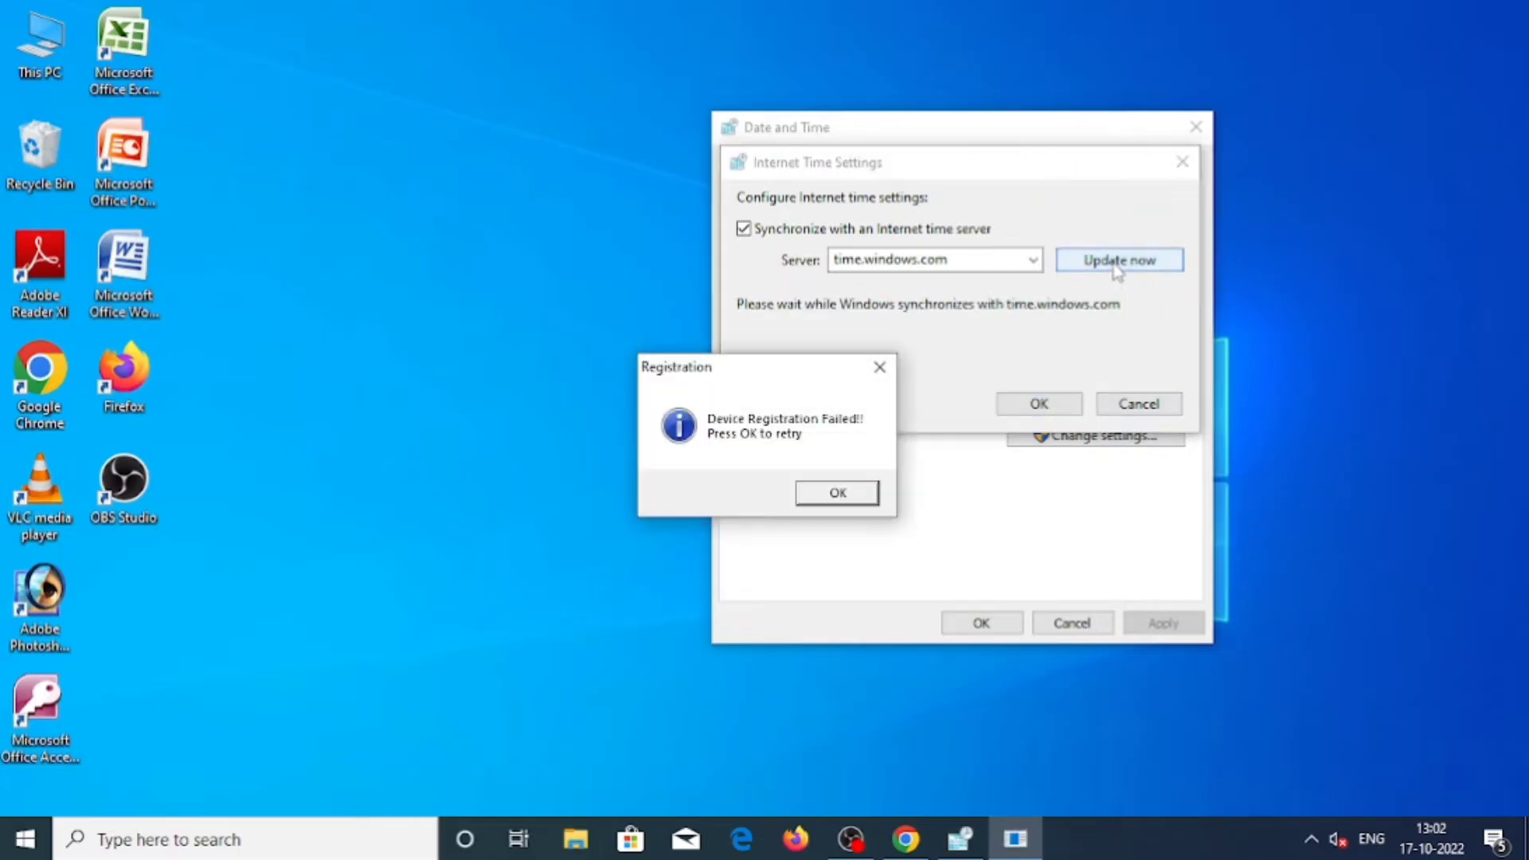
click(844, 491)
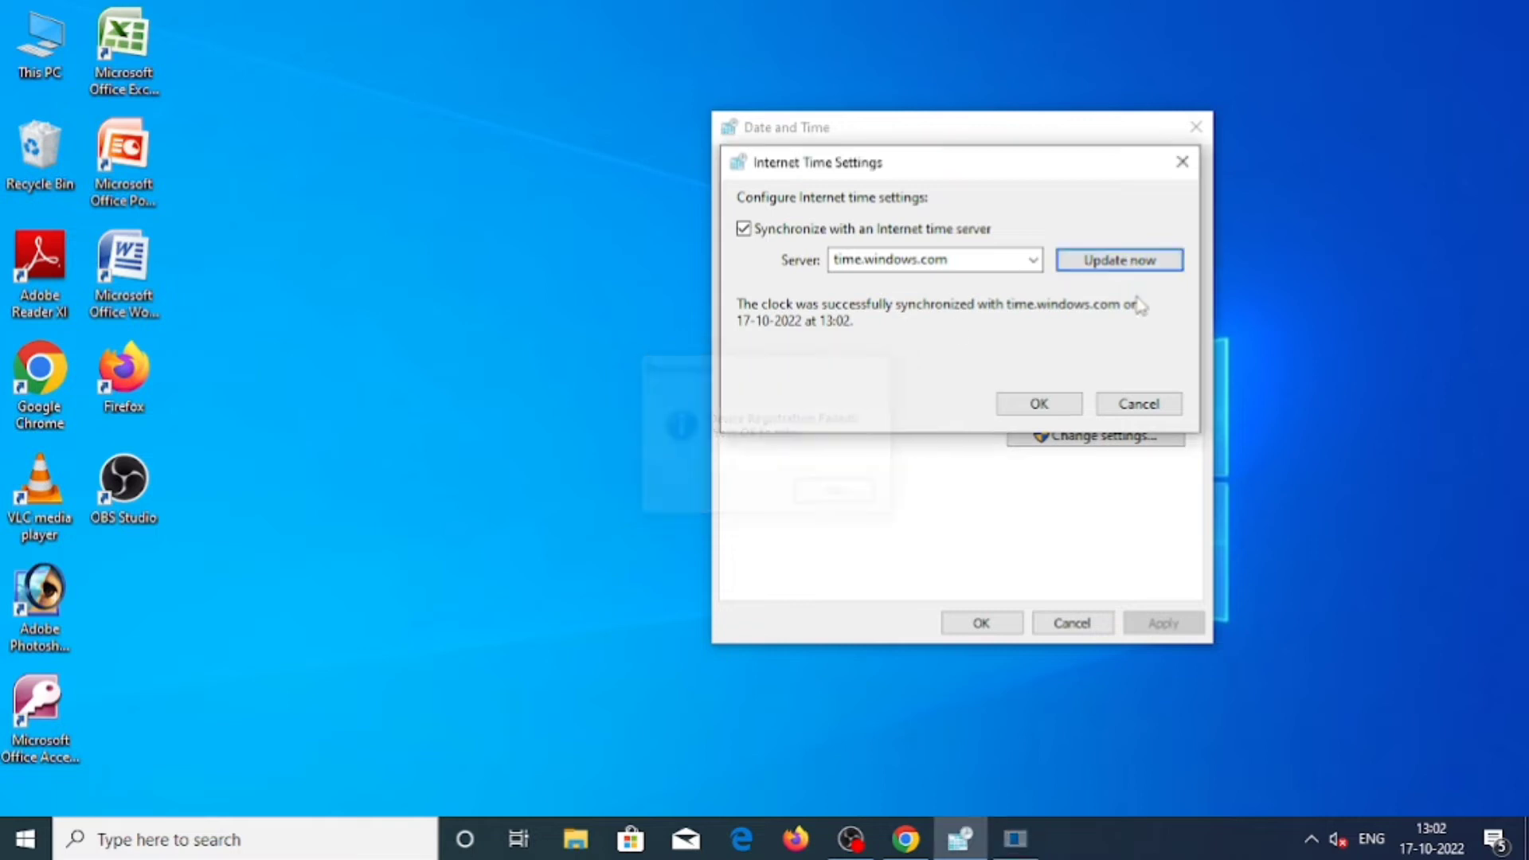
click(1137, 261)
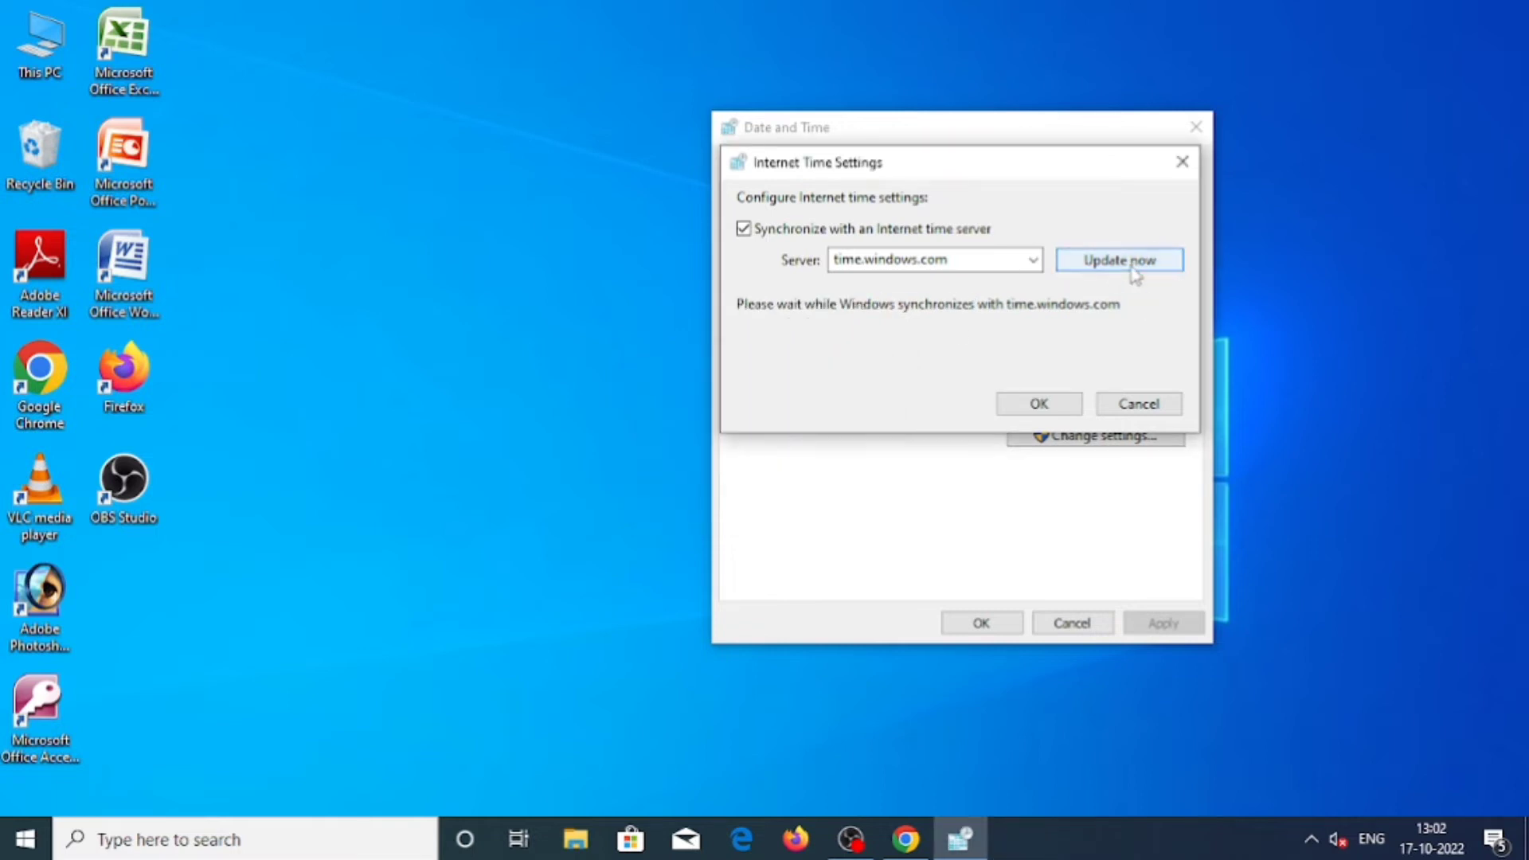
mouse_move(1445, 847)
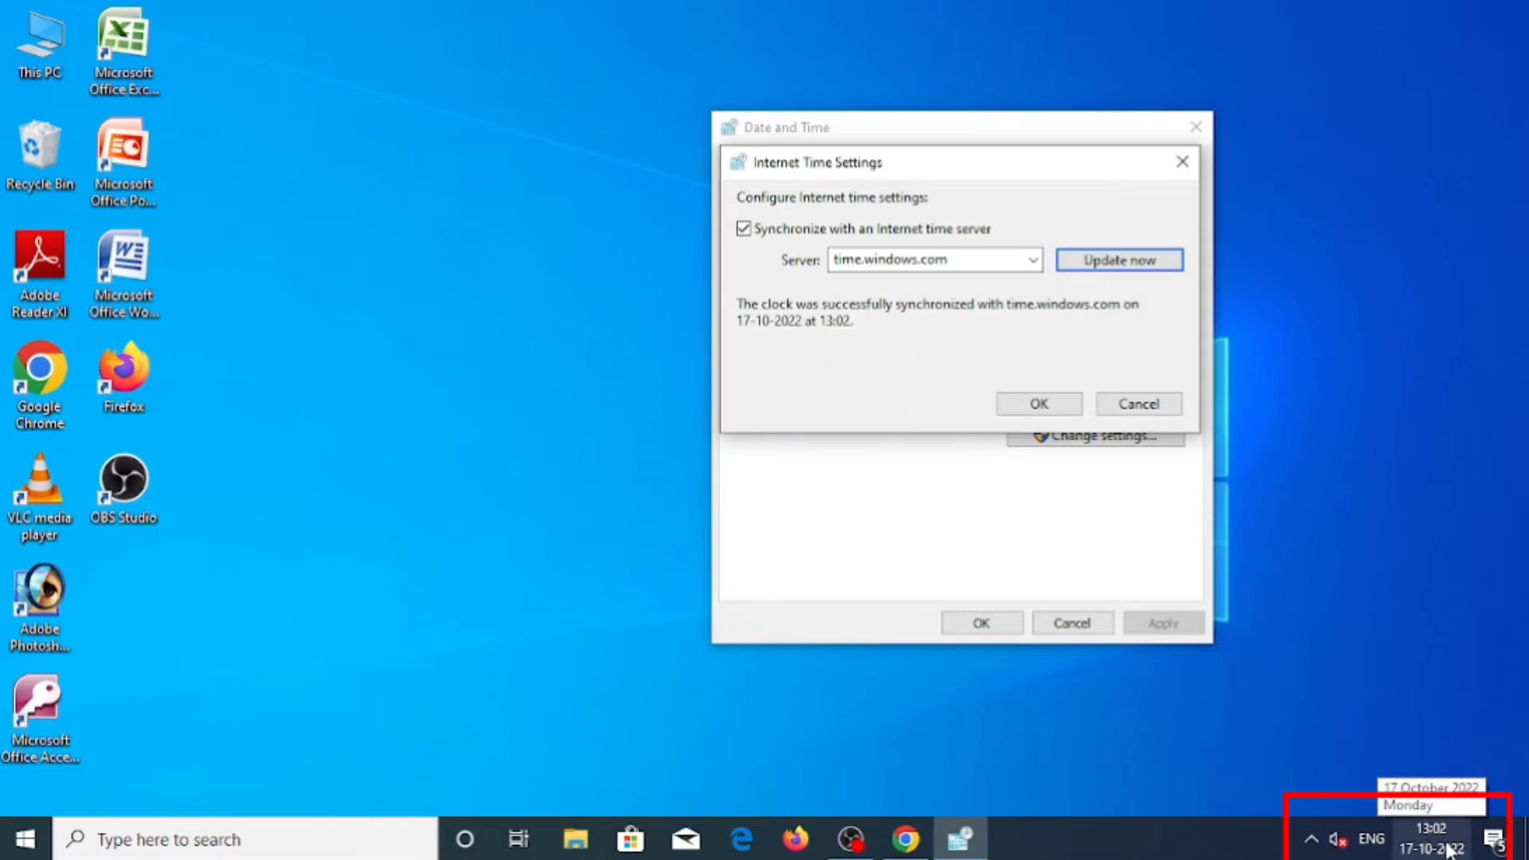
click(1039, 408)
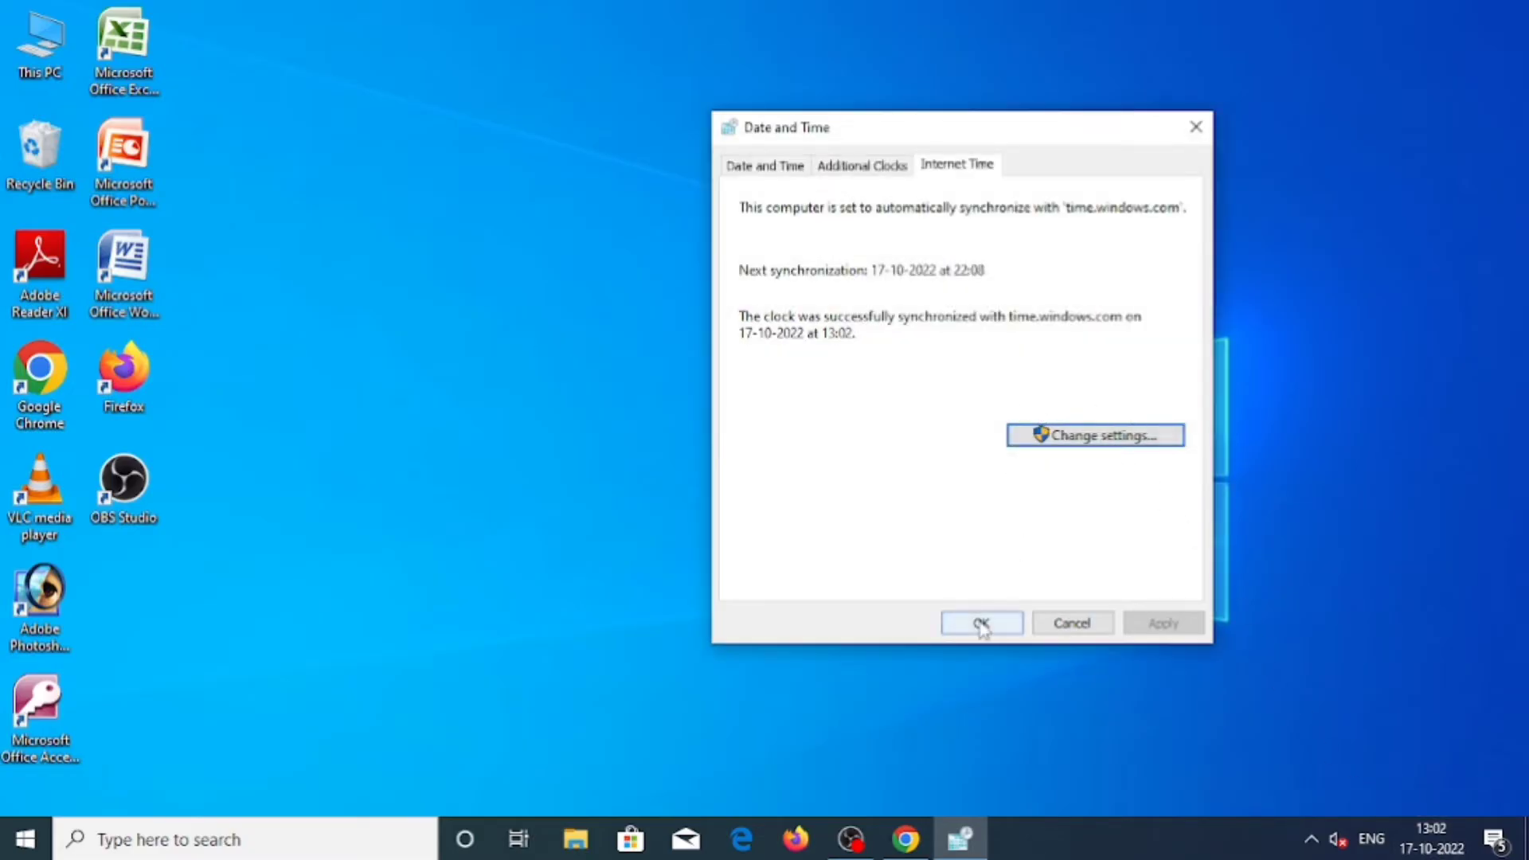
click(981, 622)
right_click(776, 203)
click(820, 265)
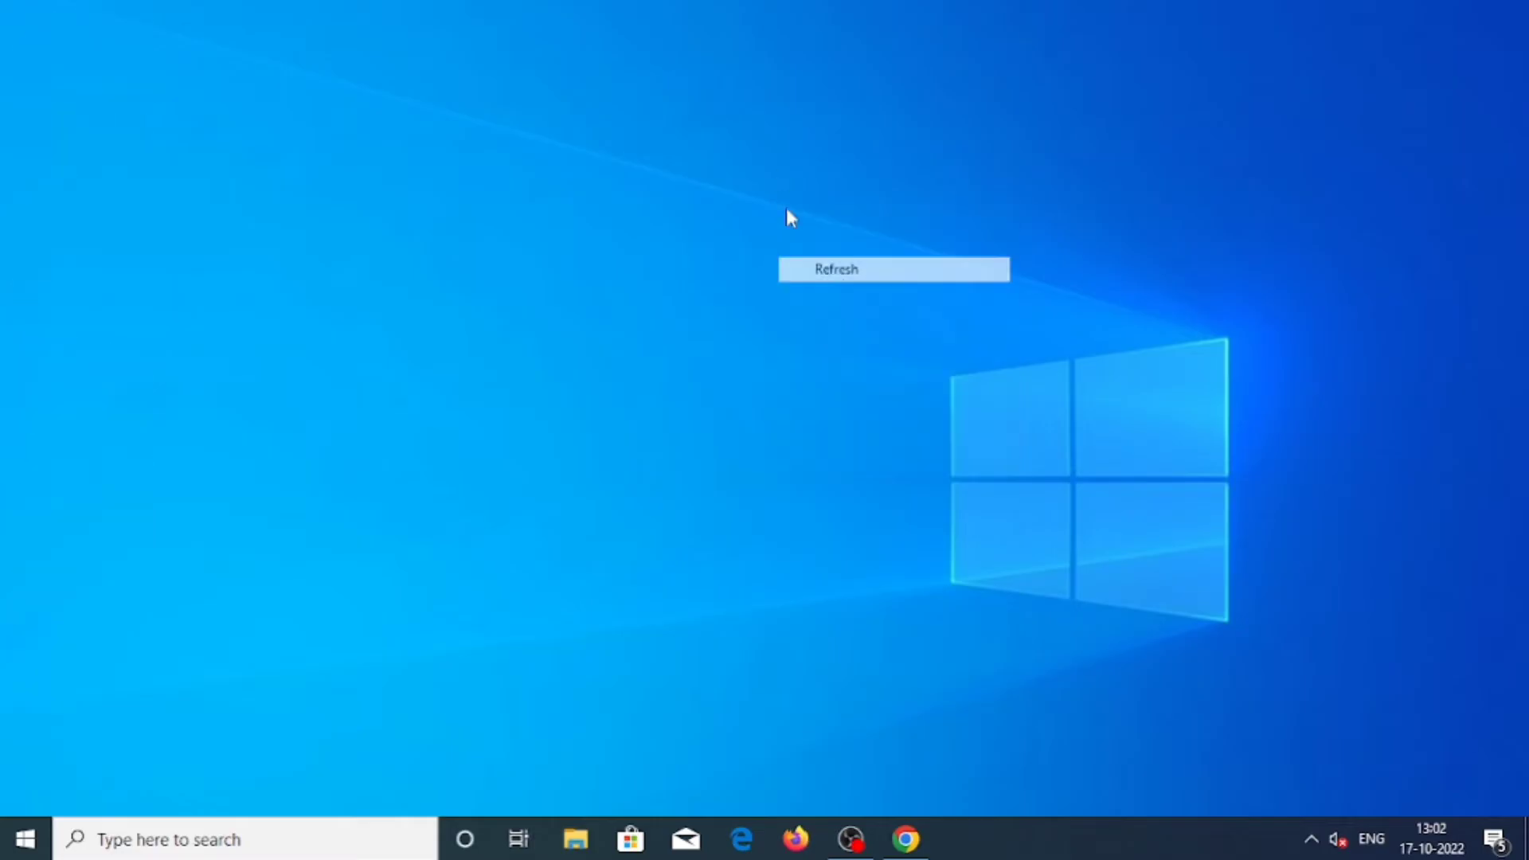
right_click(777, 170)
click(834, 231)
click(848, 239)
right_click(830, 235)
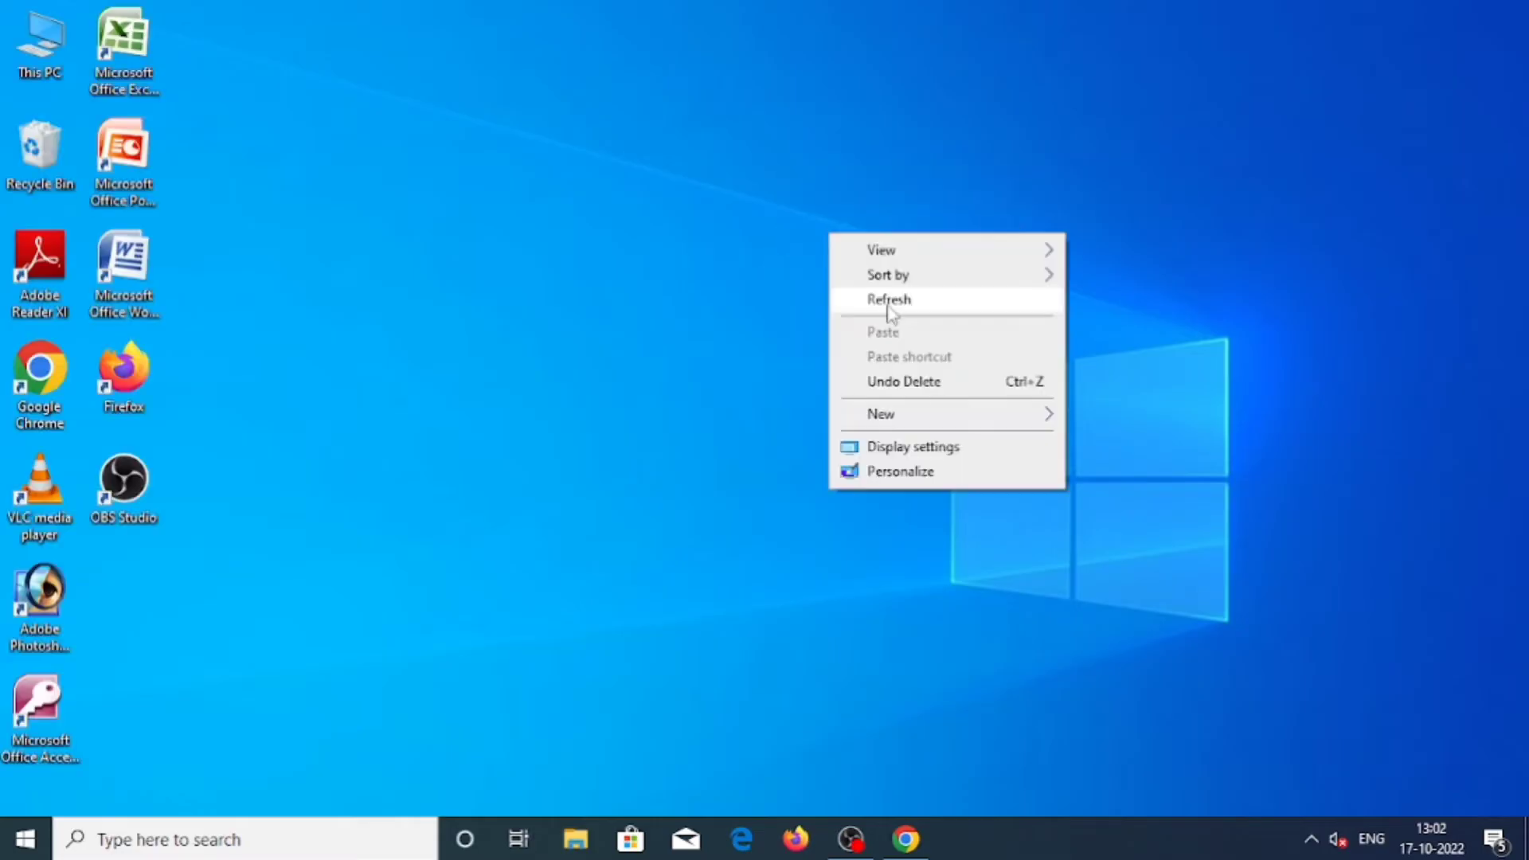
click(889, 309)
right_click(877, 222)
click(943, 295)
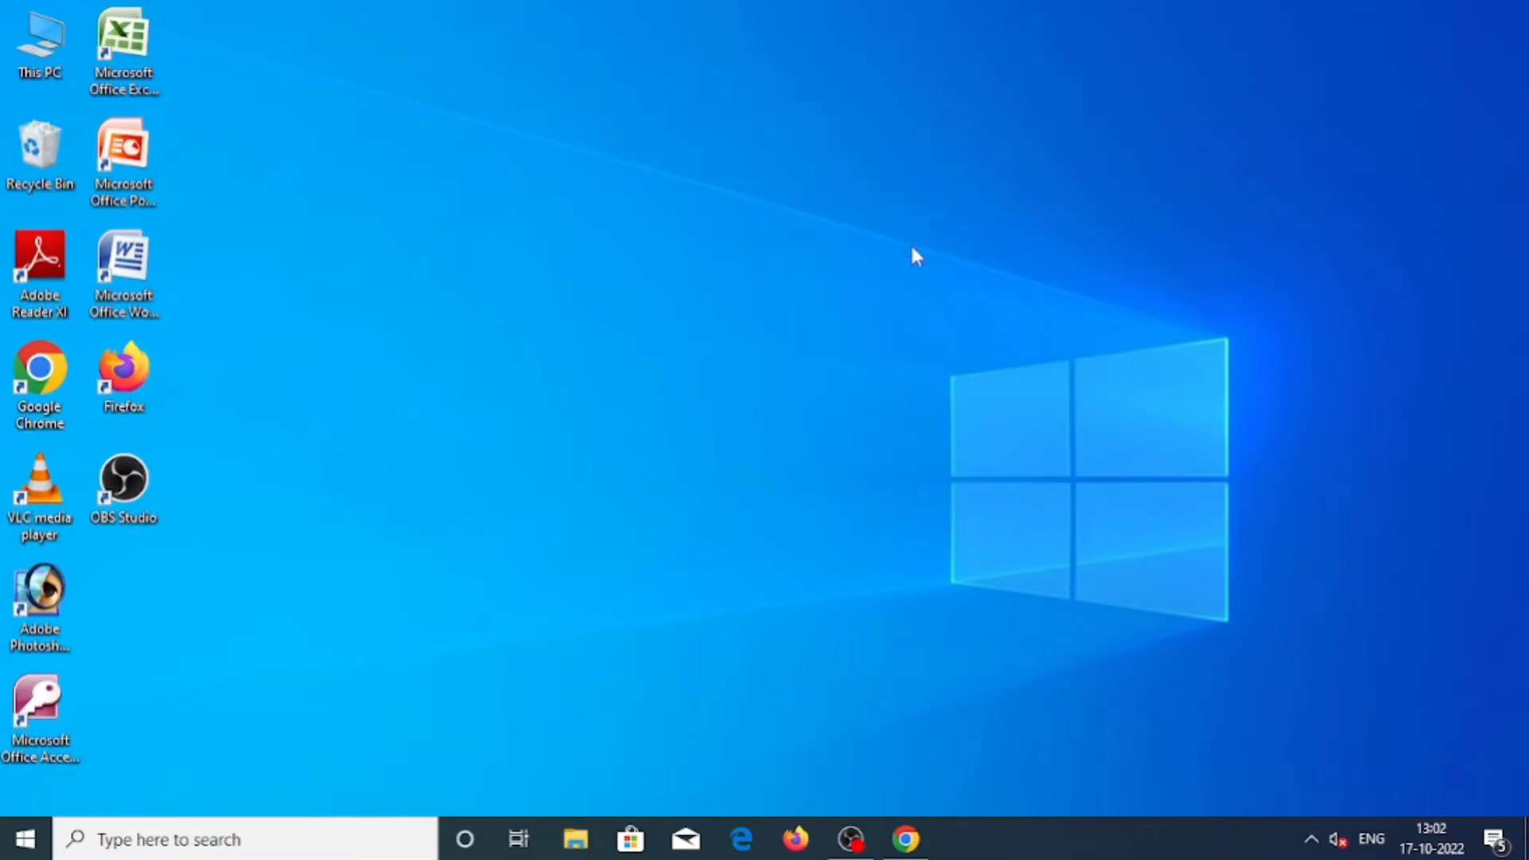
right_click(897, 224)
click(945, 295)
right_click(955, 285)
click(1012, 352)
right_click(985, 273)
click(1047, 341)
right_click(999, 292)
click(1061, 366)
right_click(1014, 298)
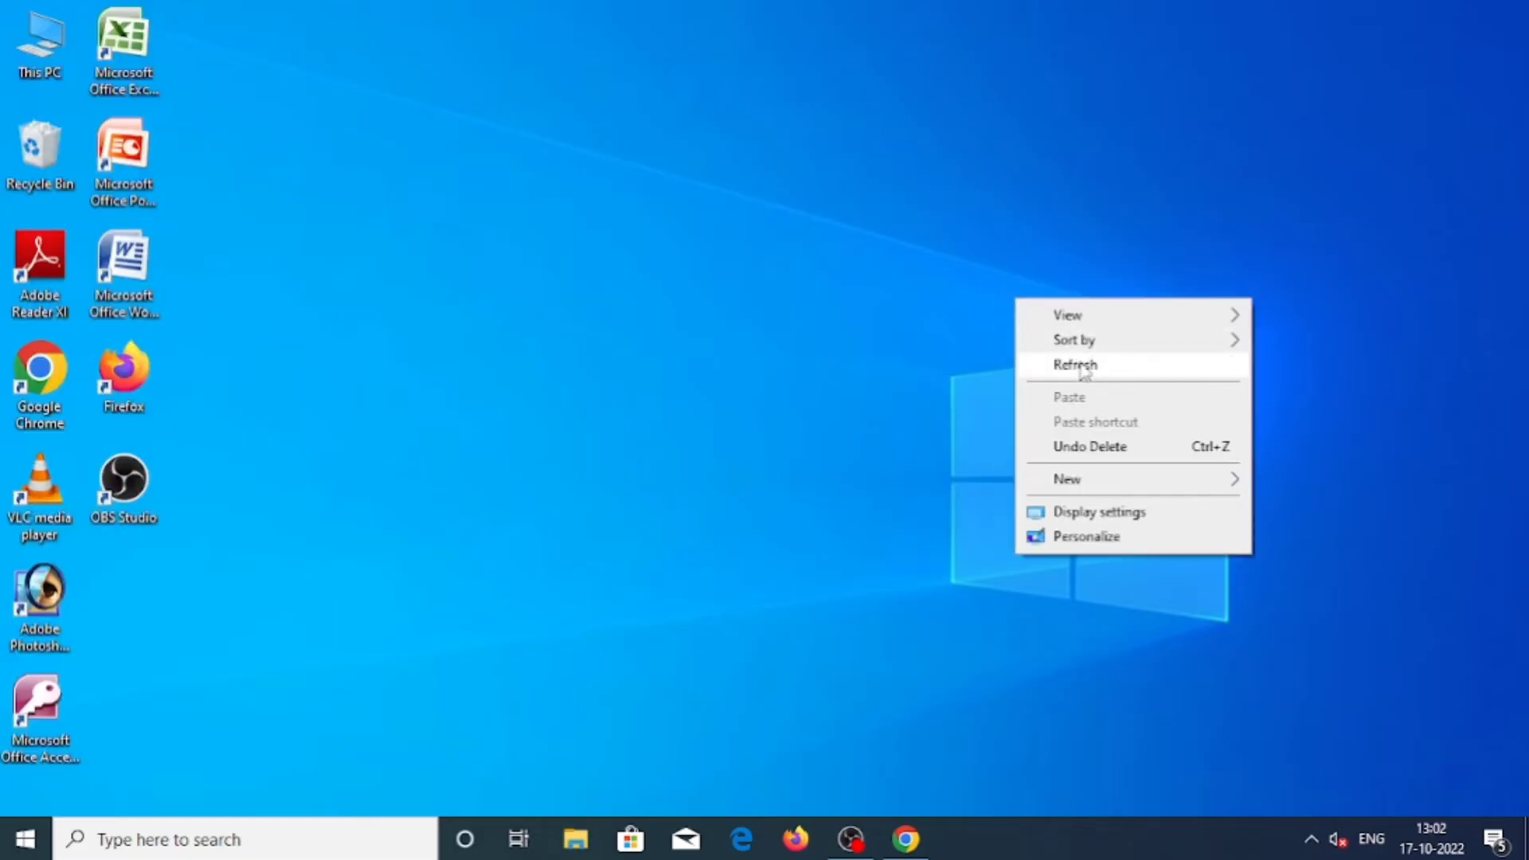
click(1083, 366)
right_click(1028, 247)
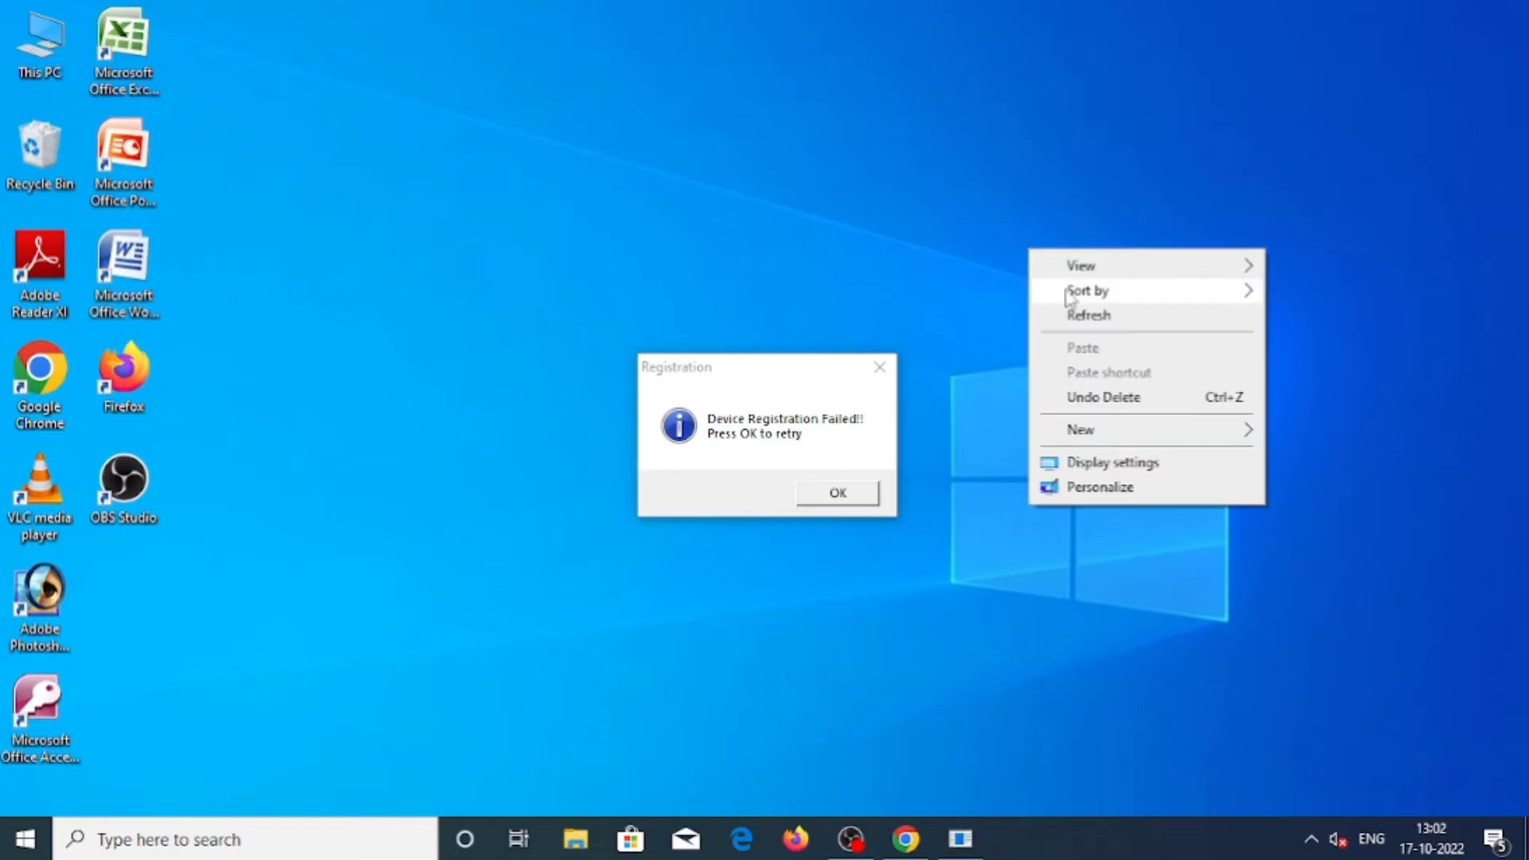
Step: Accept the Registration message to retry the device registration, and refresh the desktop twice
click(840, 410)
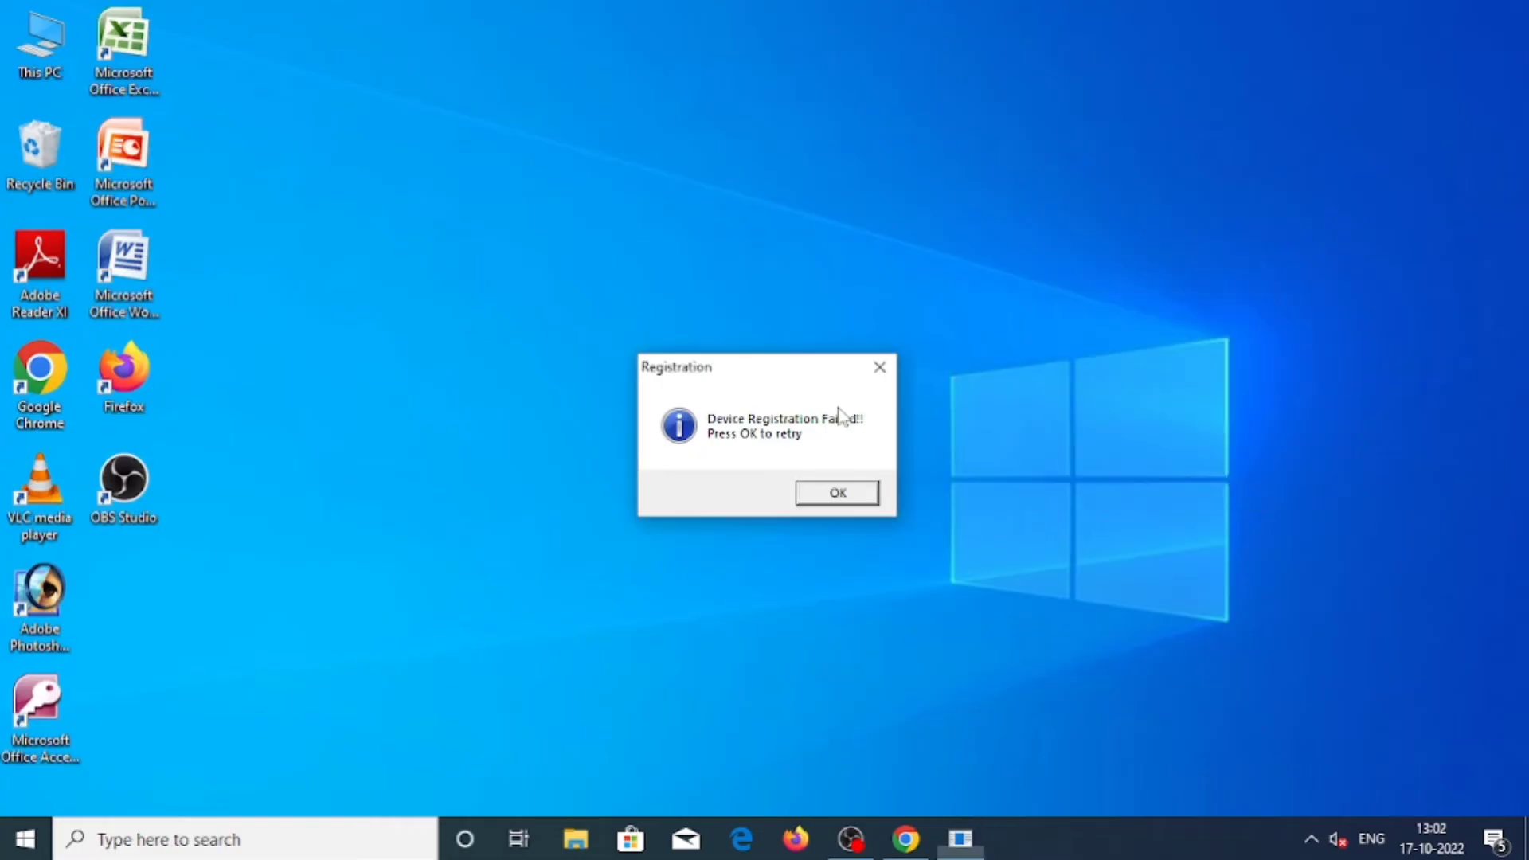
click(834, 493)
right_click(783, 264)
click(861, 331)
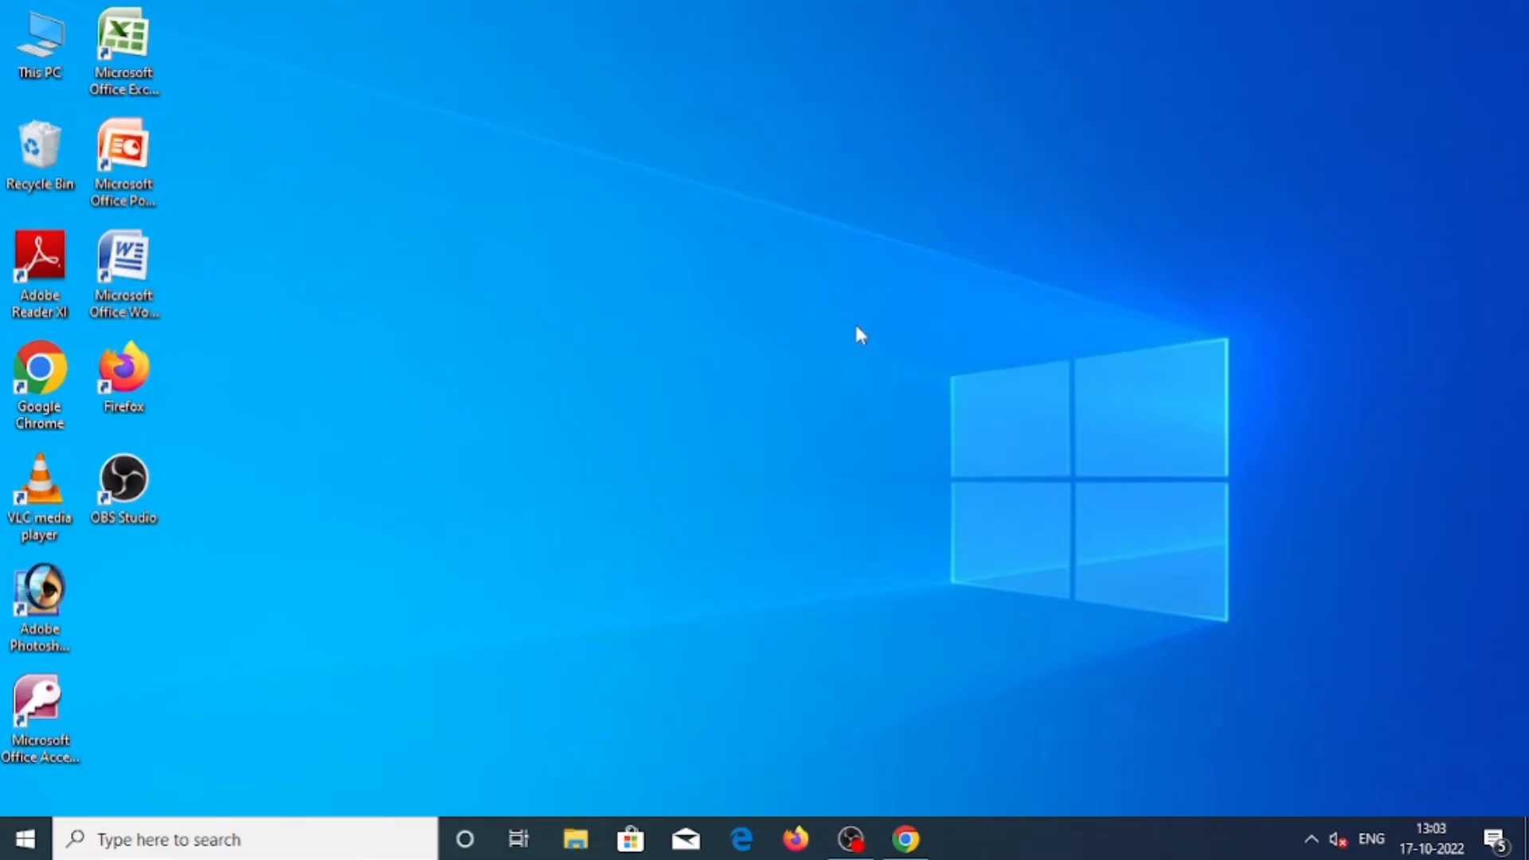
right_click(854, 322)
click(873, 391)
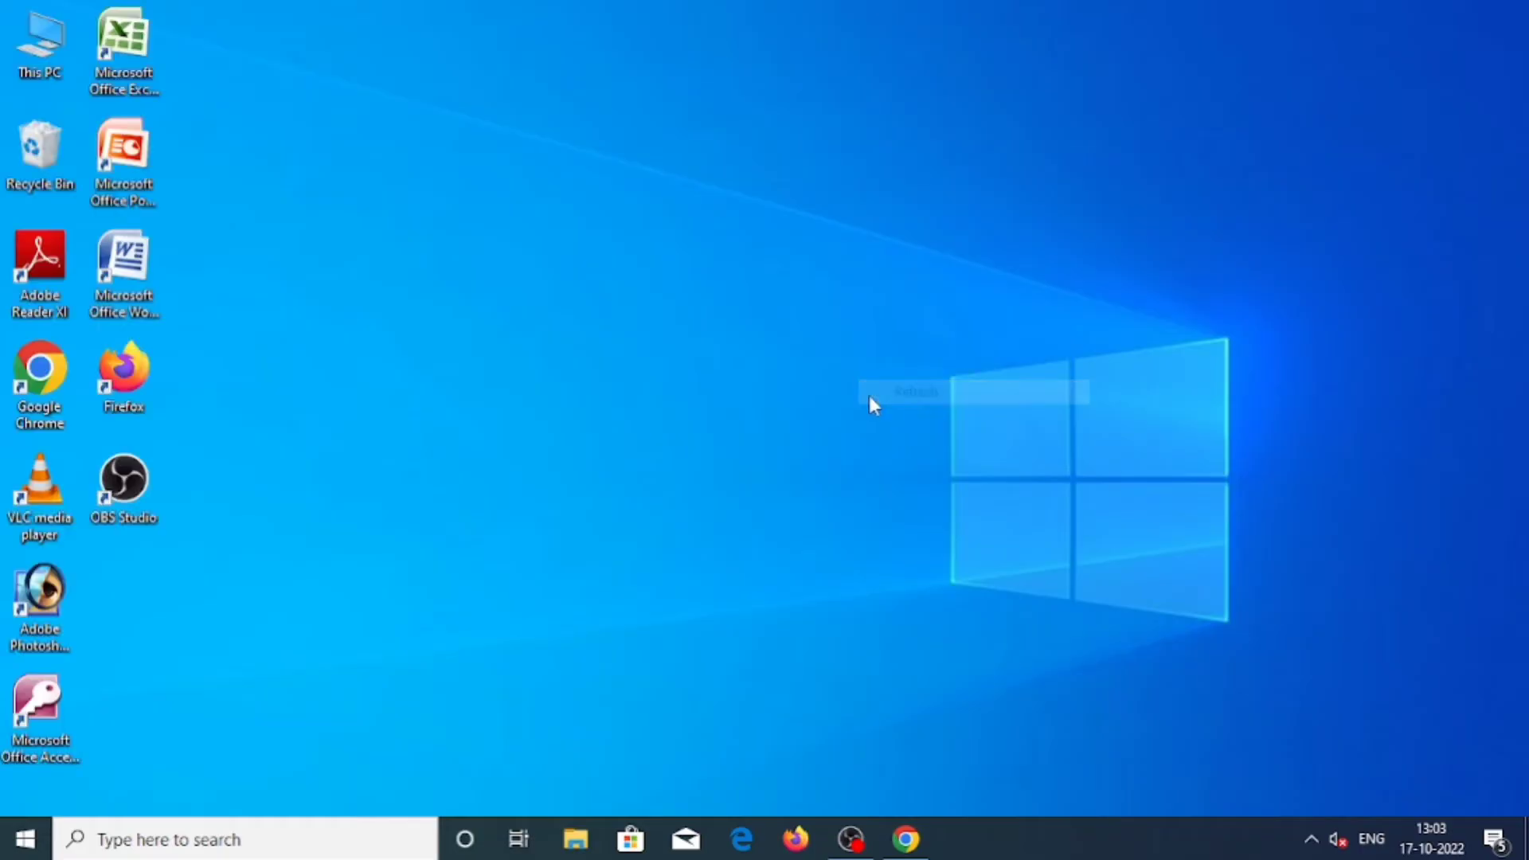
Step: Open the WindowsRDServiceV2.0.1.54 archive from the Downloads folder and launch the WindowsRDService_HTTPs-LocalHost.exe installer inside it
double_click(37, 44)
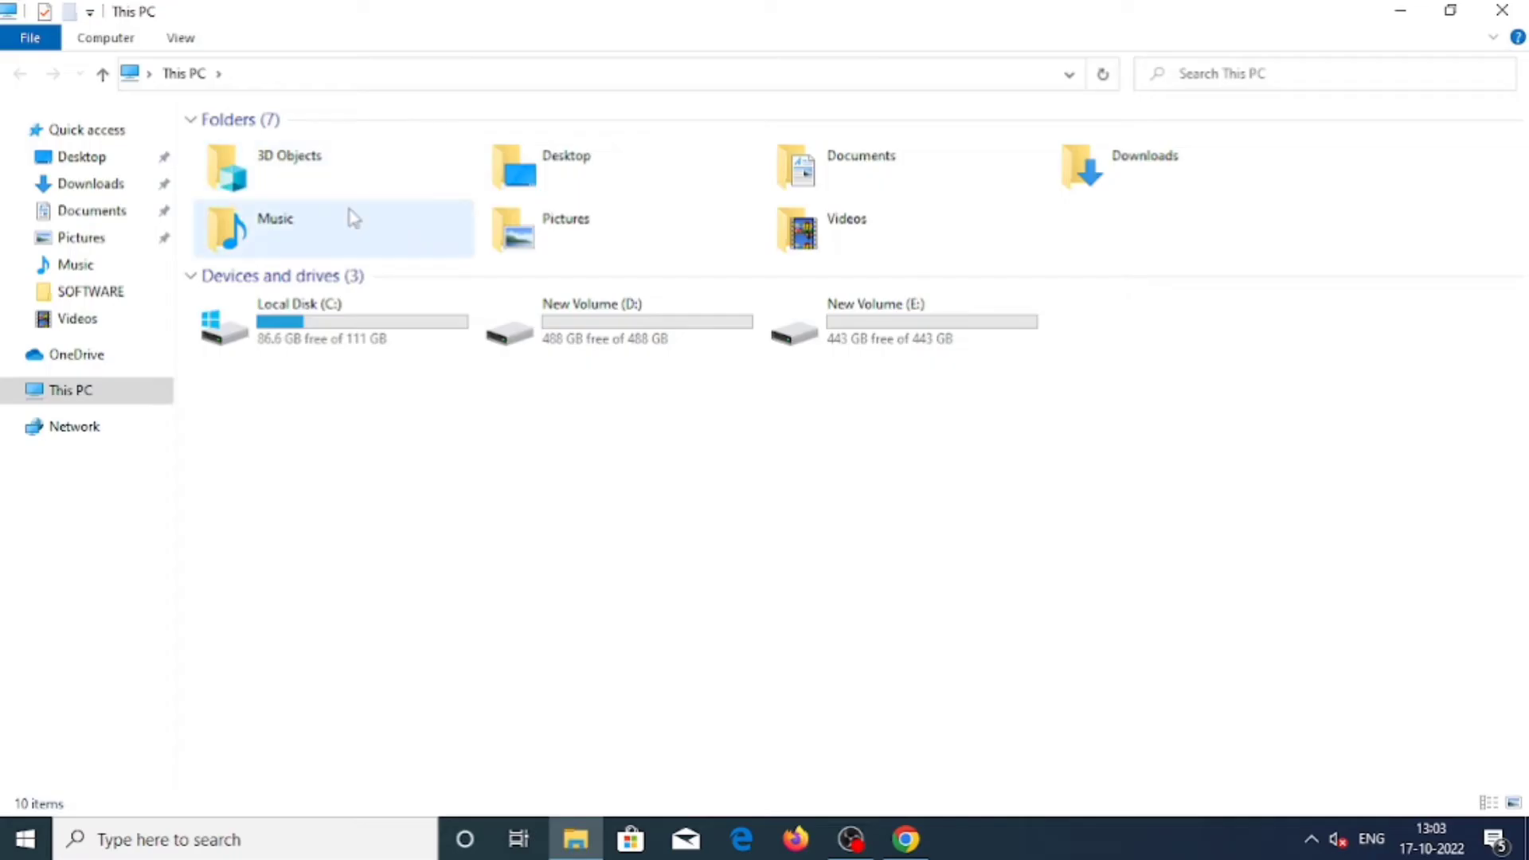
double_click(1129, 191)
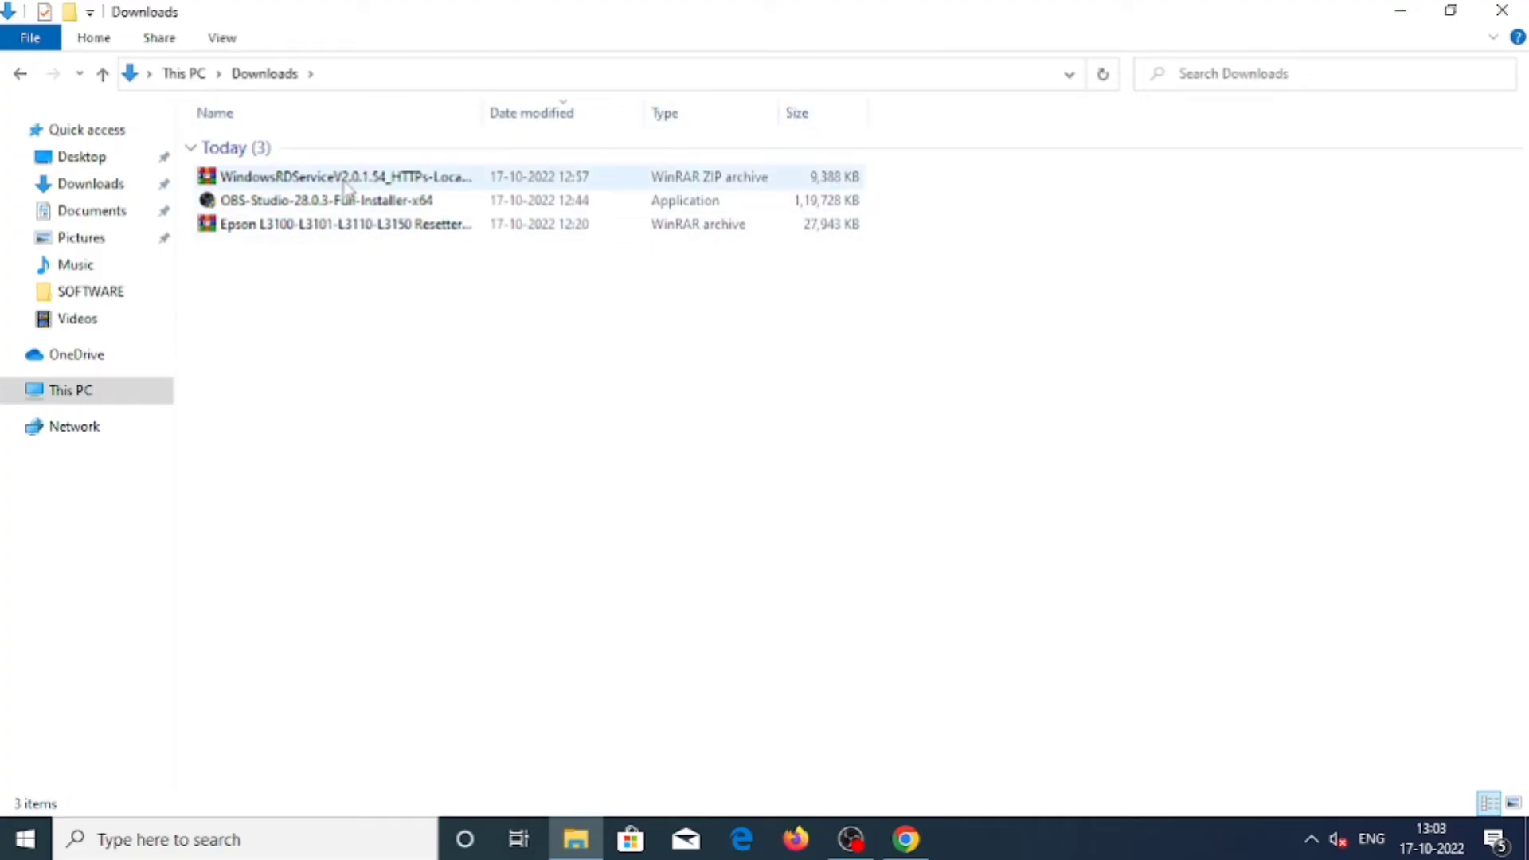
double_click(380, 180)
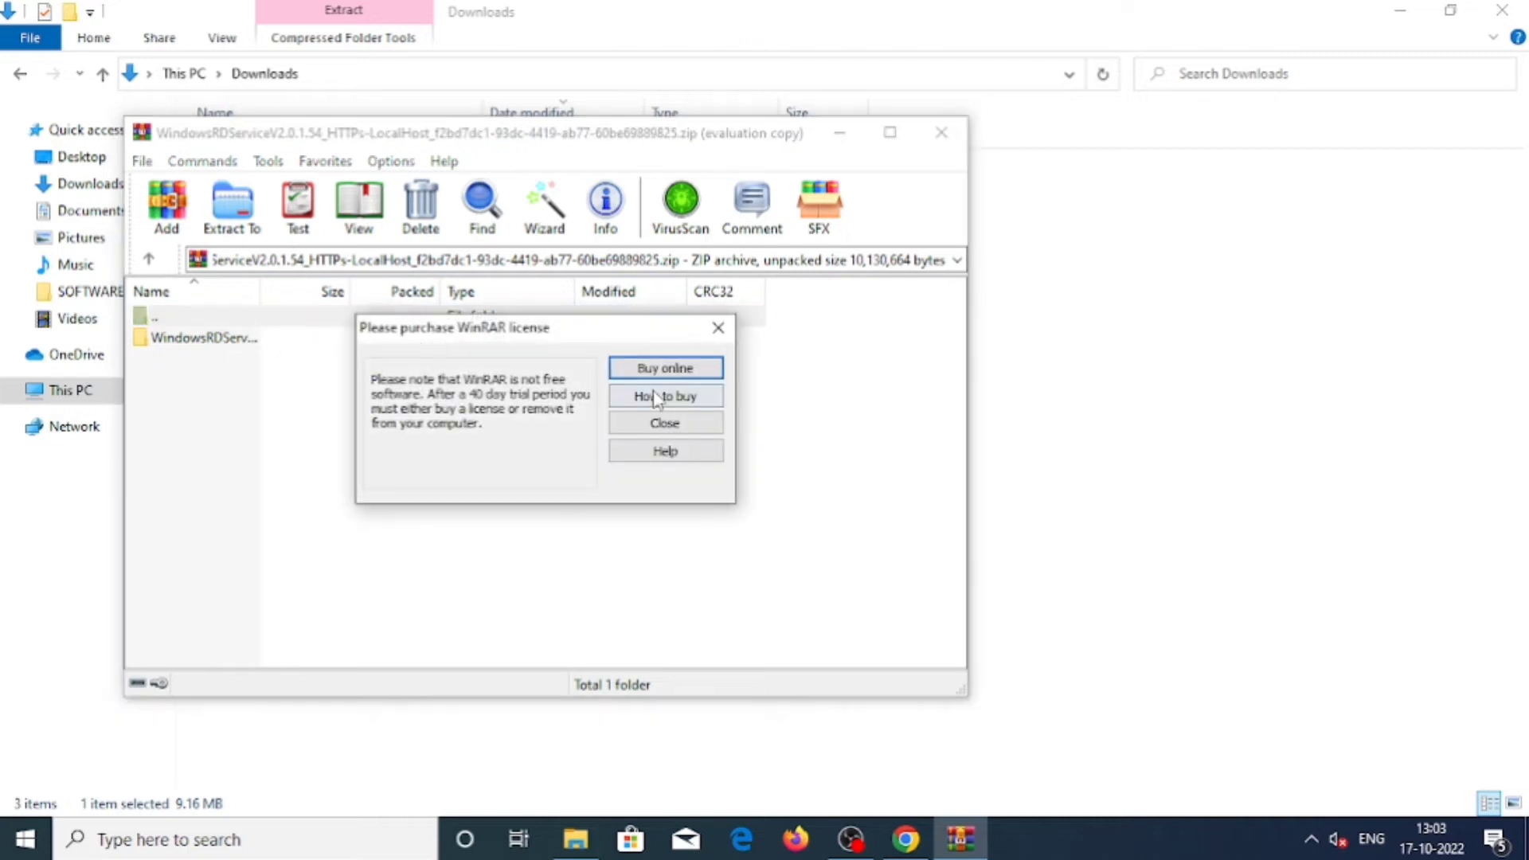
click(683, 428)
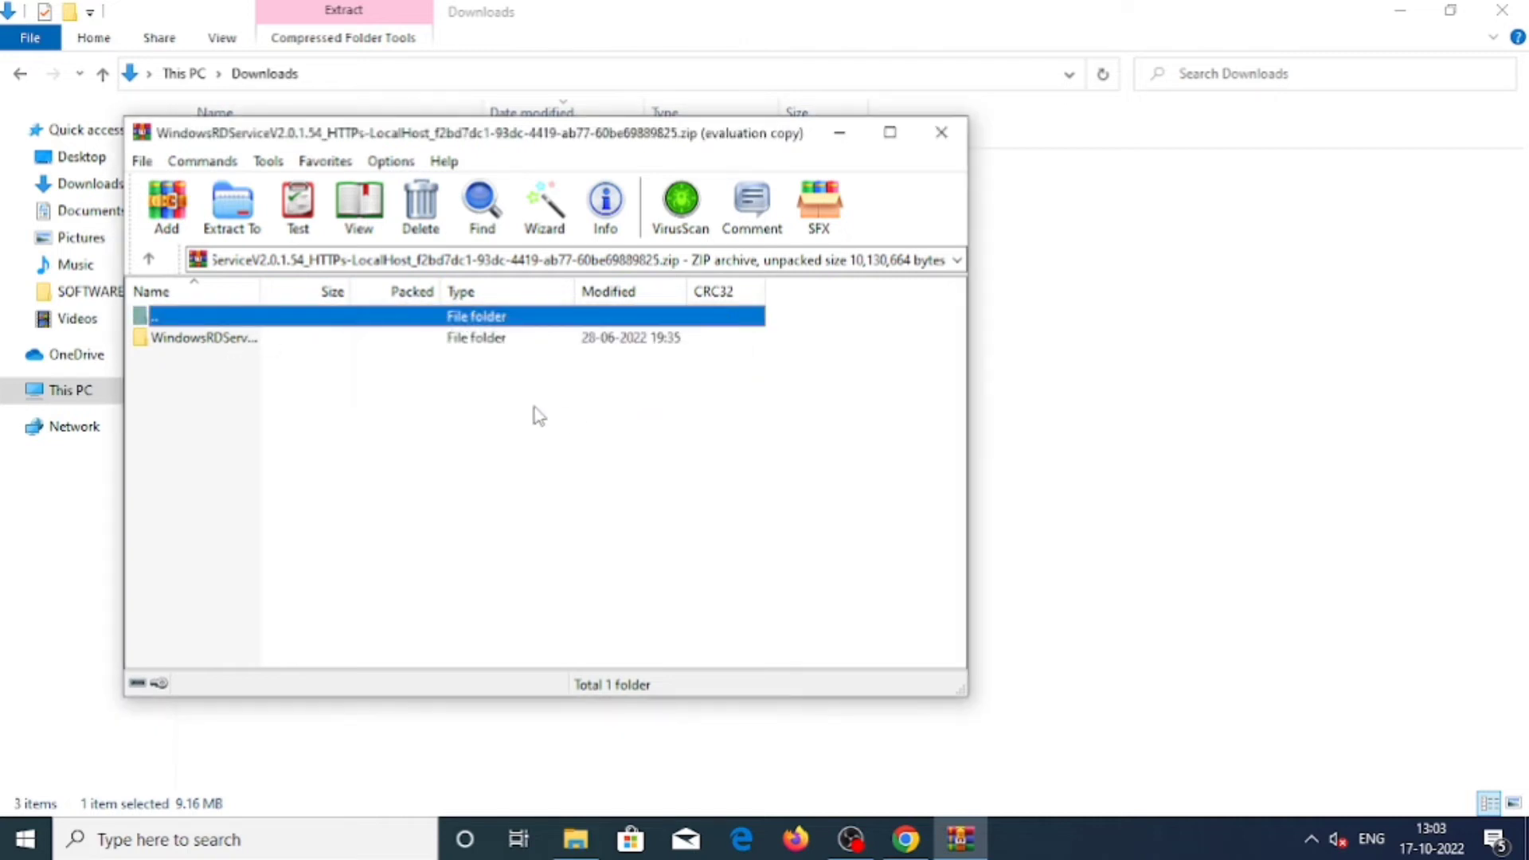
click(269, 341)
double_click(269, 341)
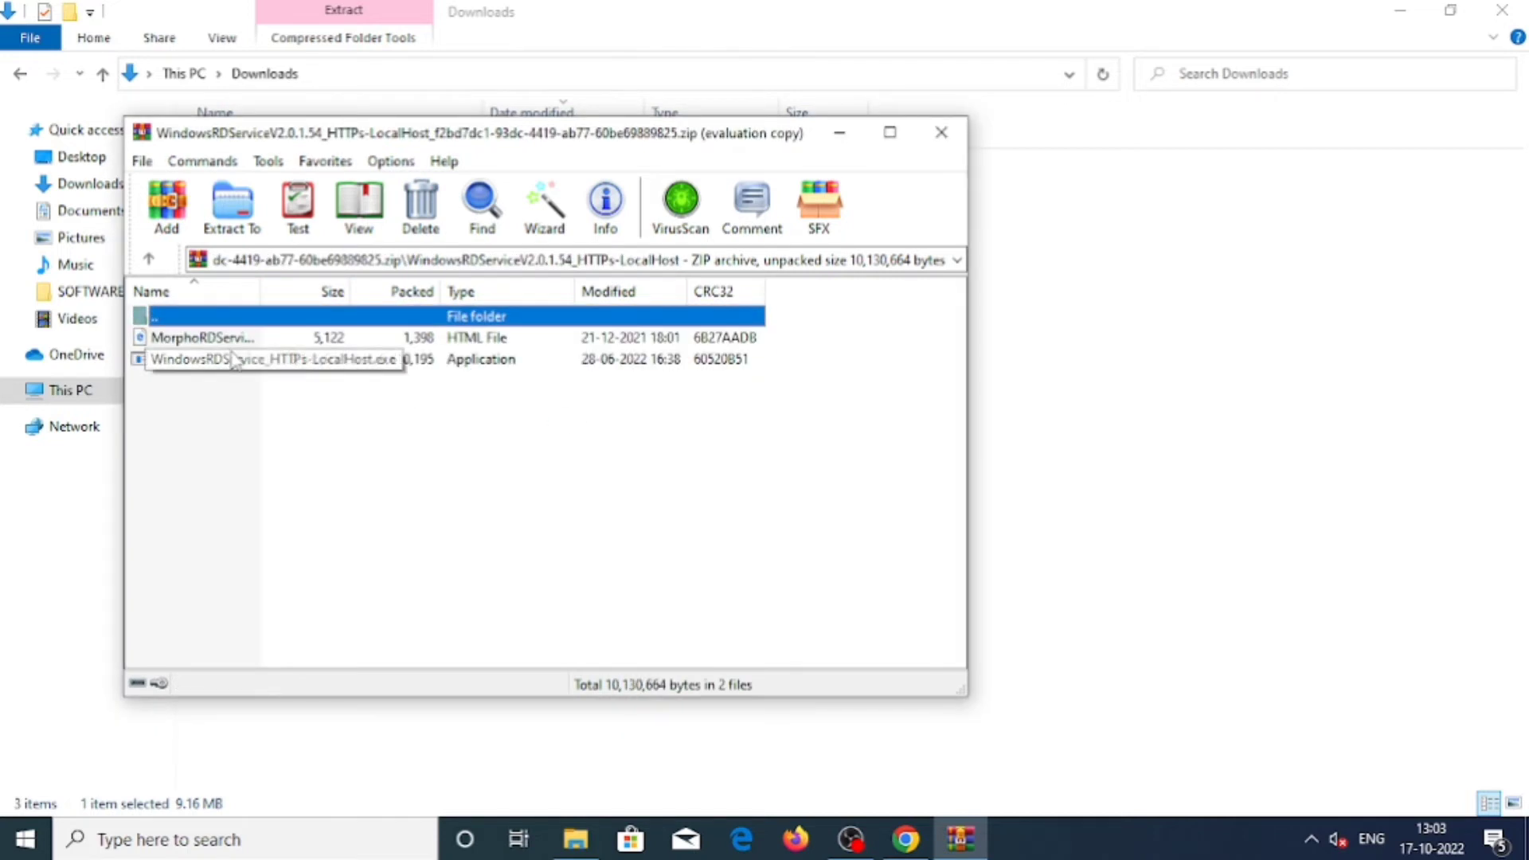
click(240, 360)
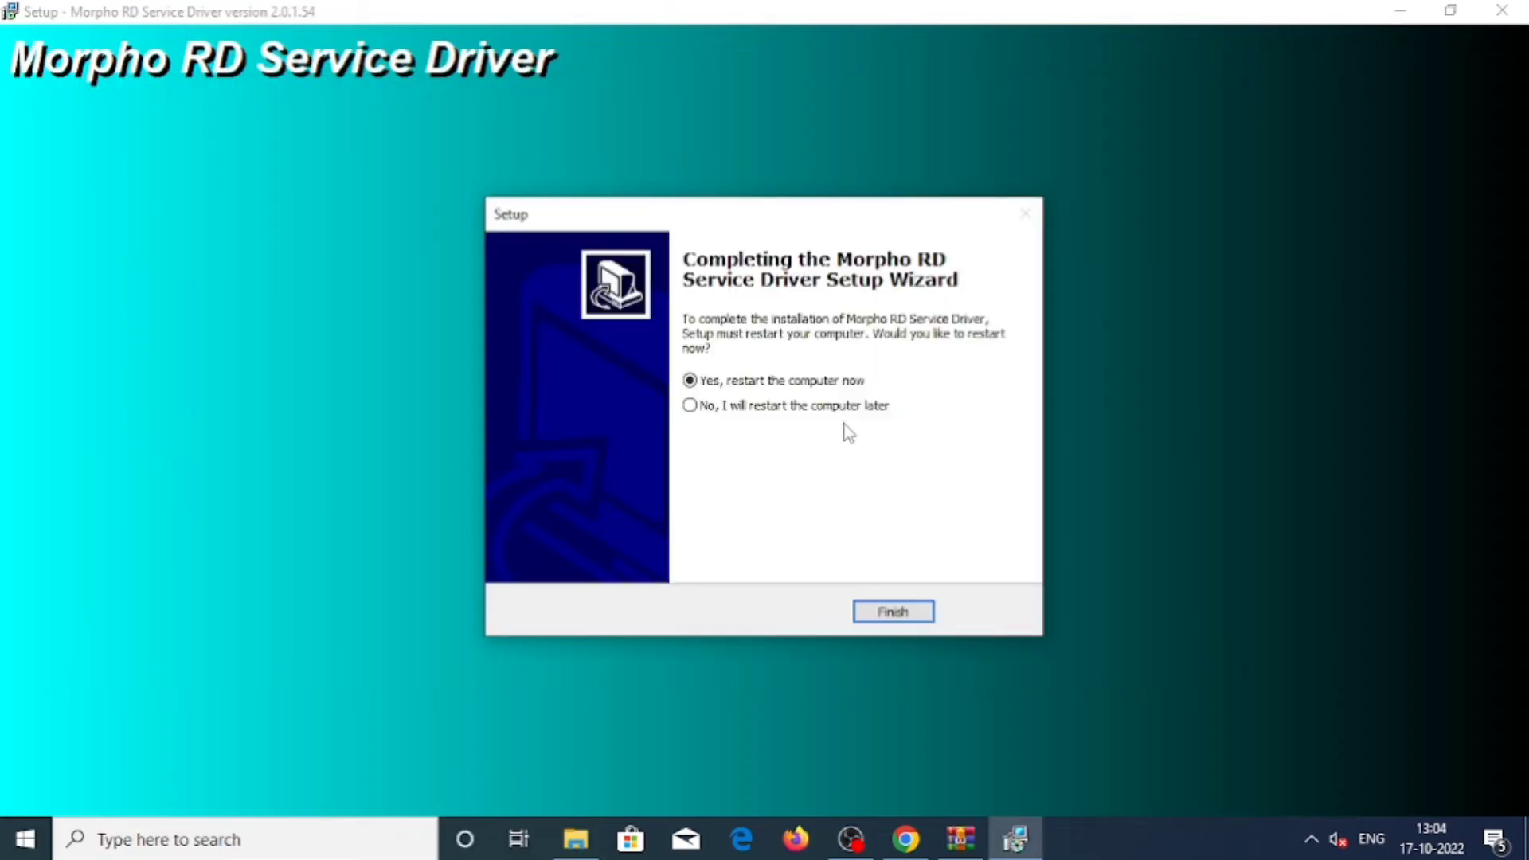
Step: Finish the Morpho RD Service Driver setup without restarting immediately, and close the WinRAR and Downloads windows
click(727, 413)
click(876, 613)
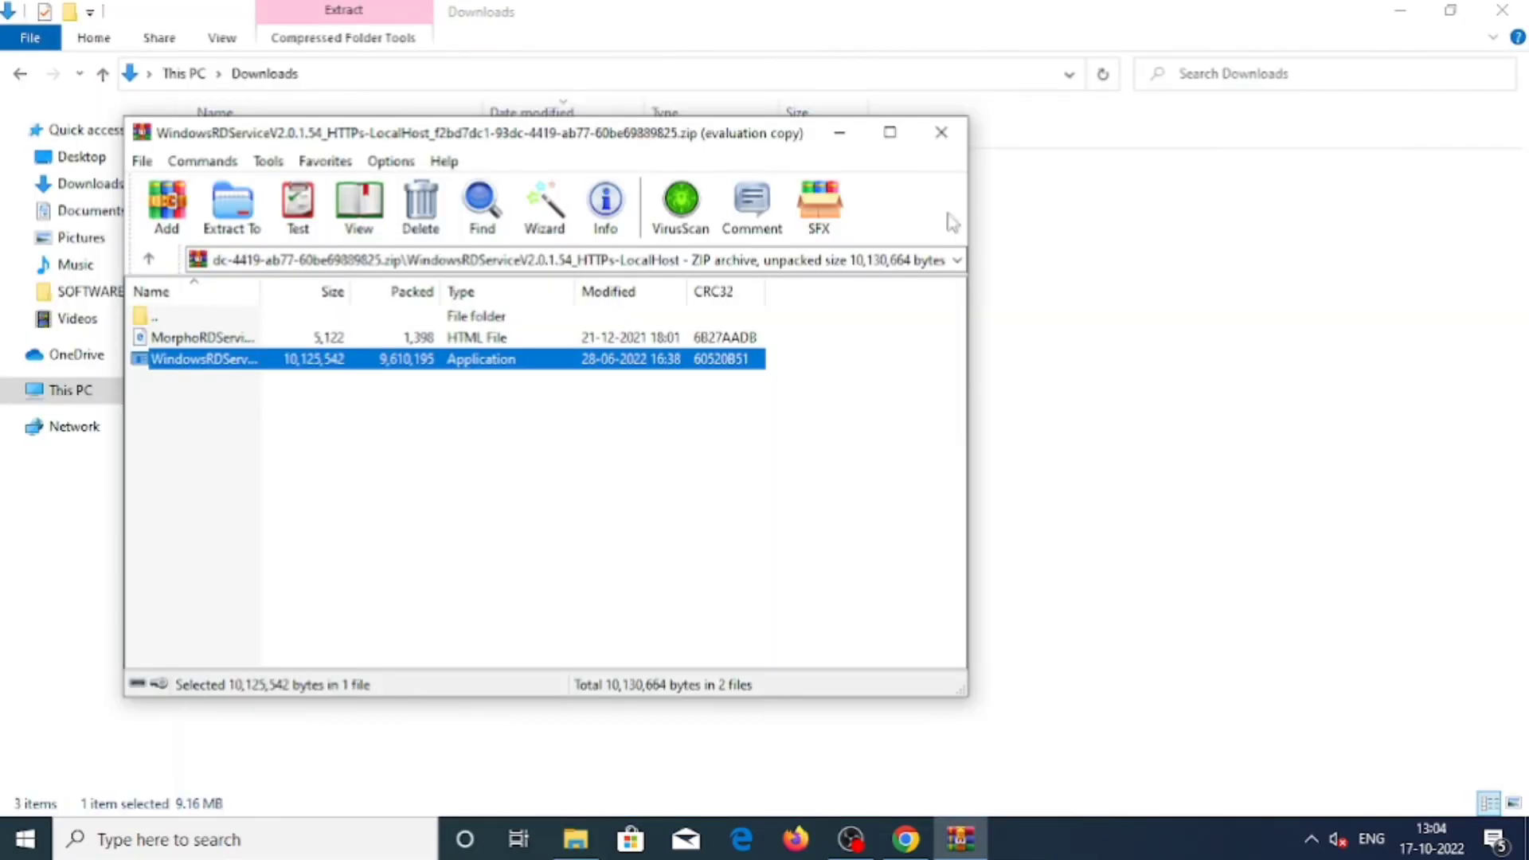
click(944, 137)
click(1500, 11)
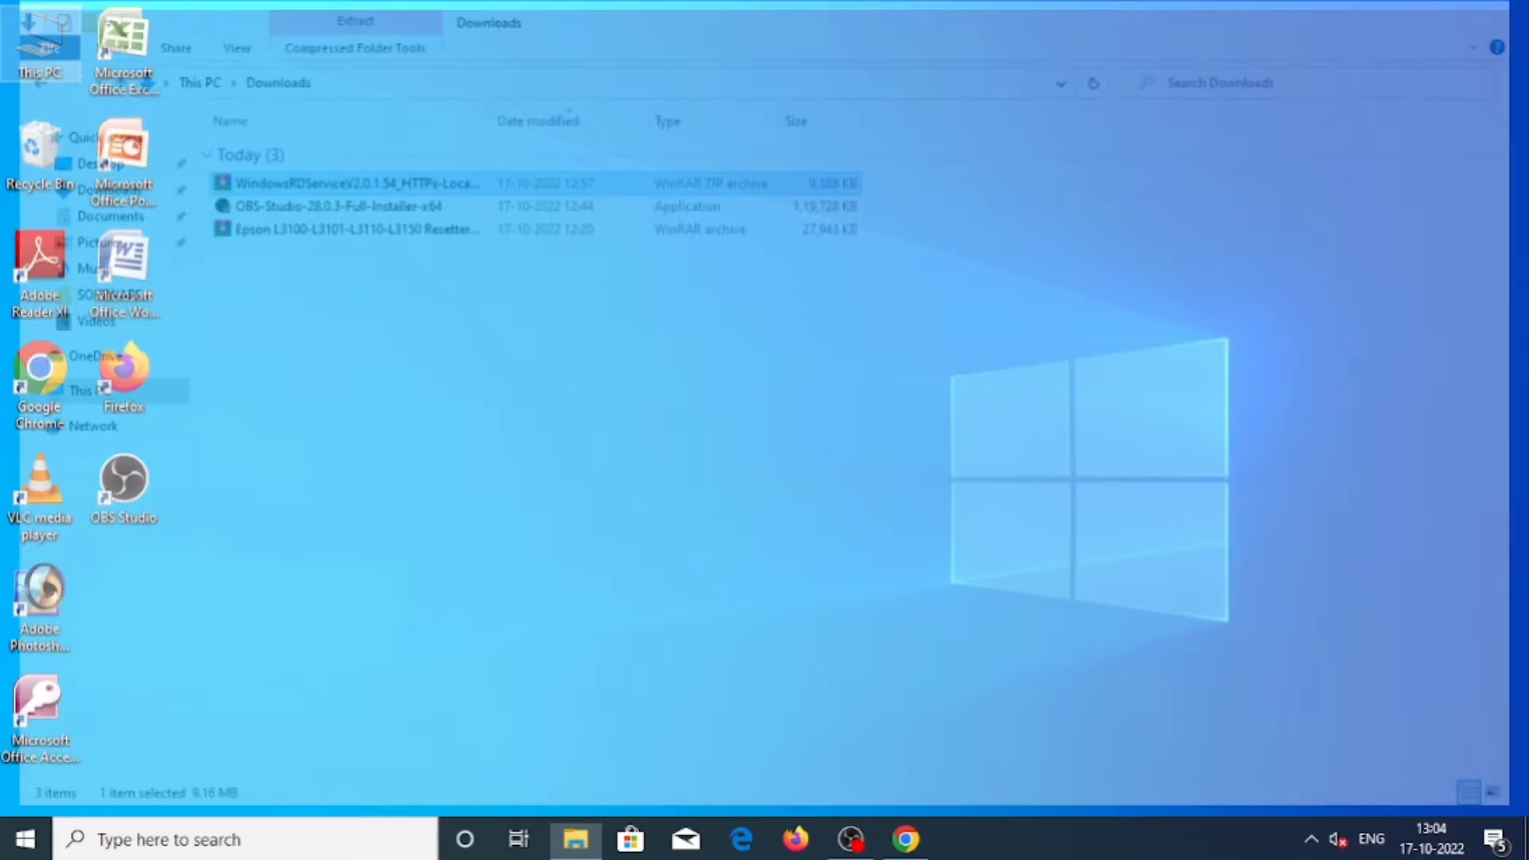
Step: Refresh the desktop and restart the computer
right_click(755, 131)
click(799, 194)
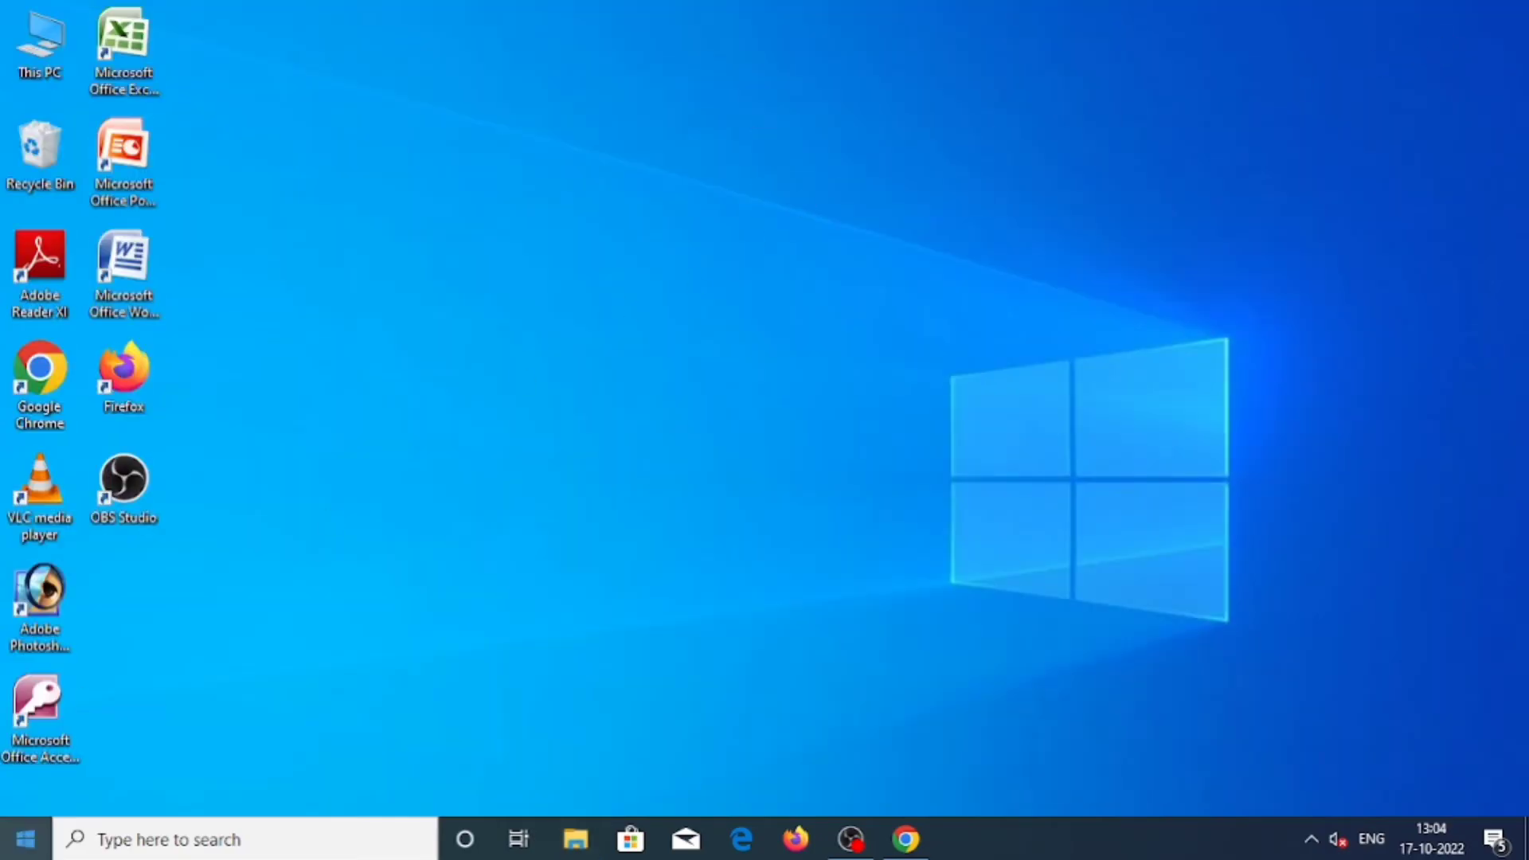
click(24, 836)
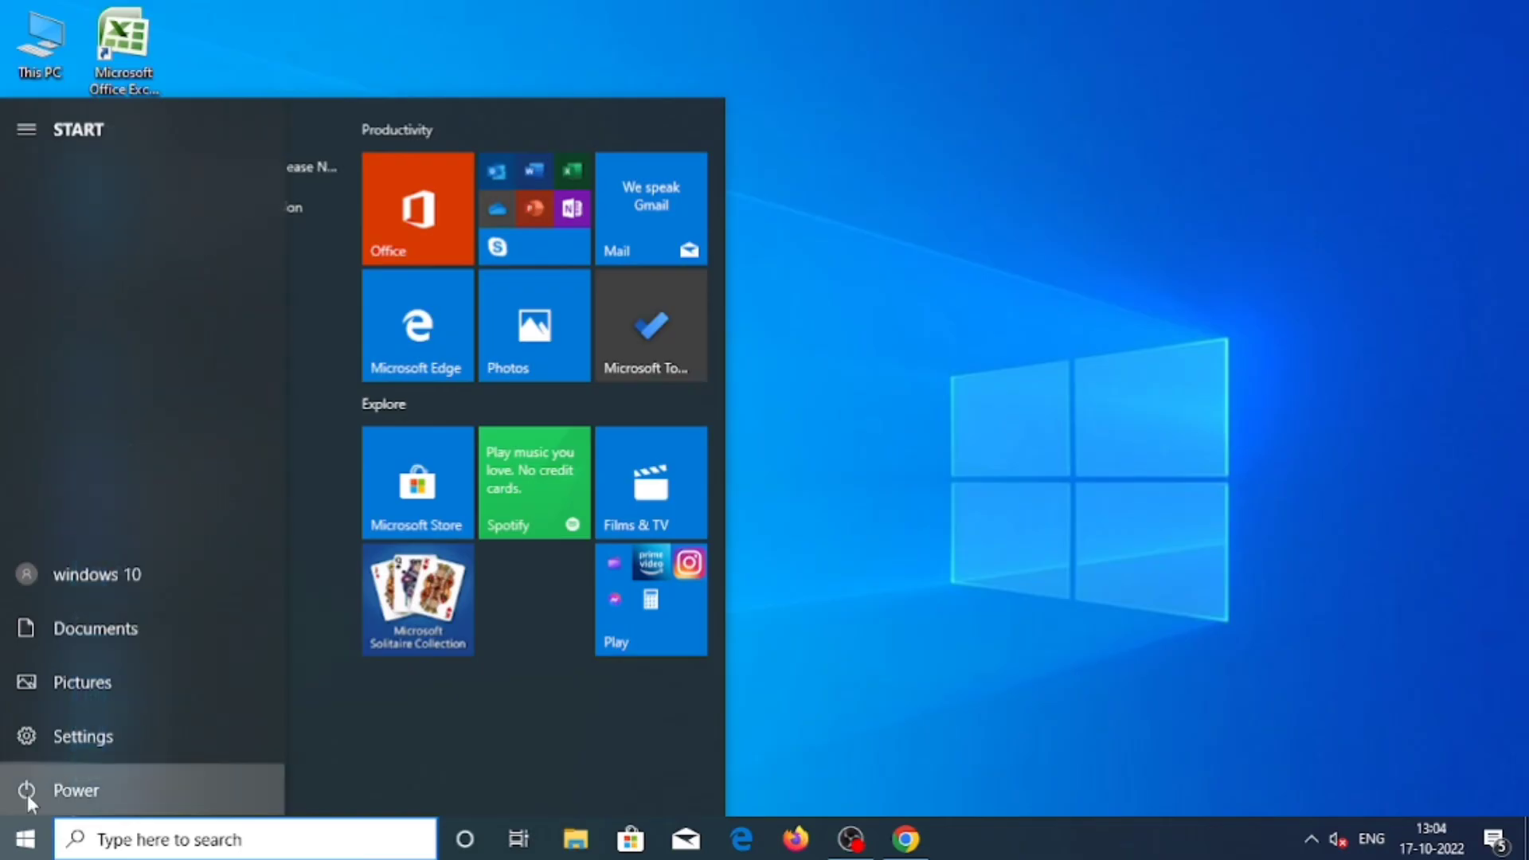
click(67, 768)
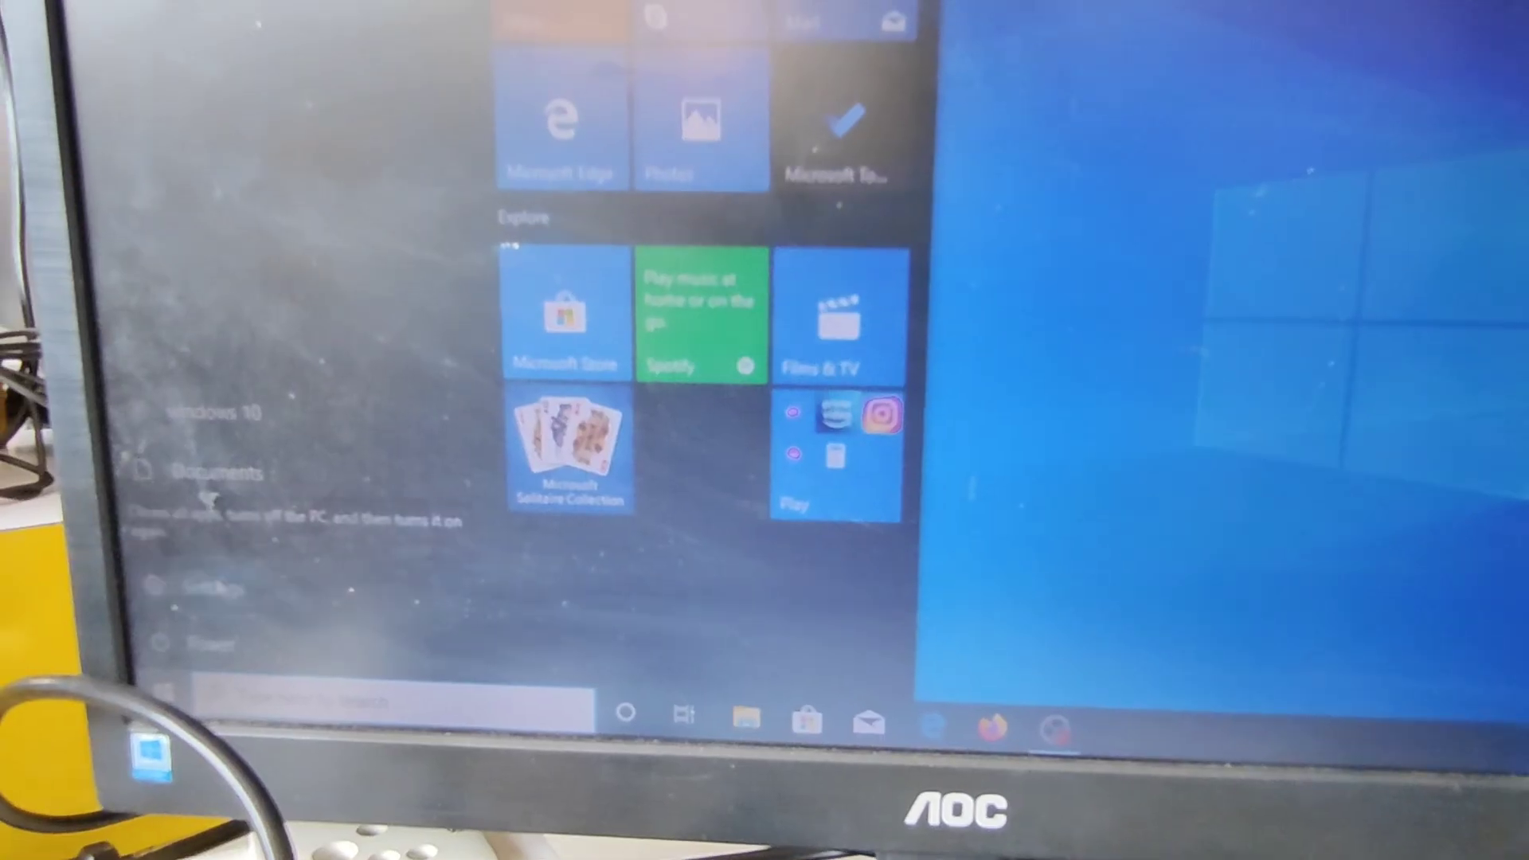
click(67, 733)
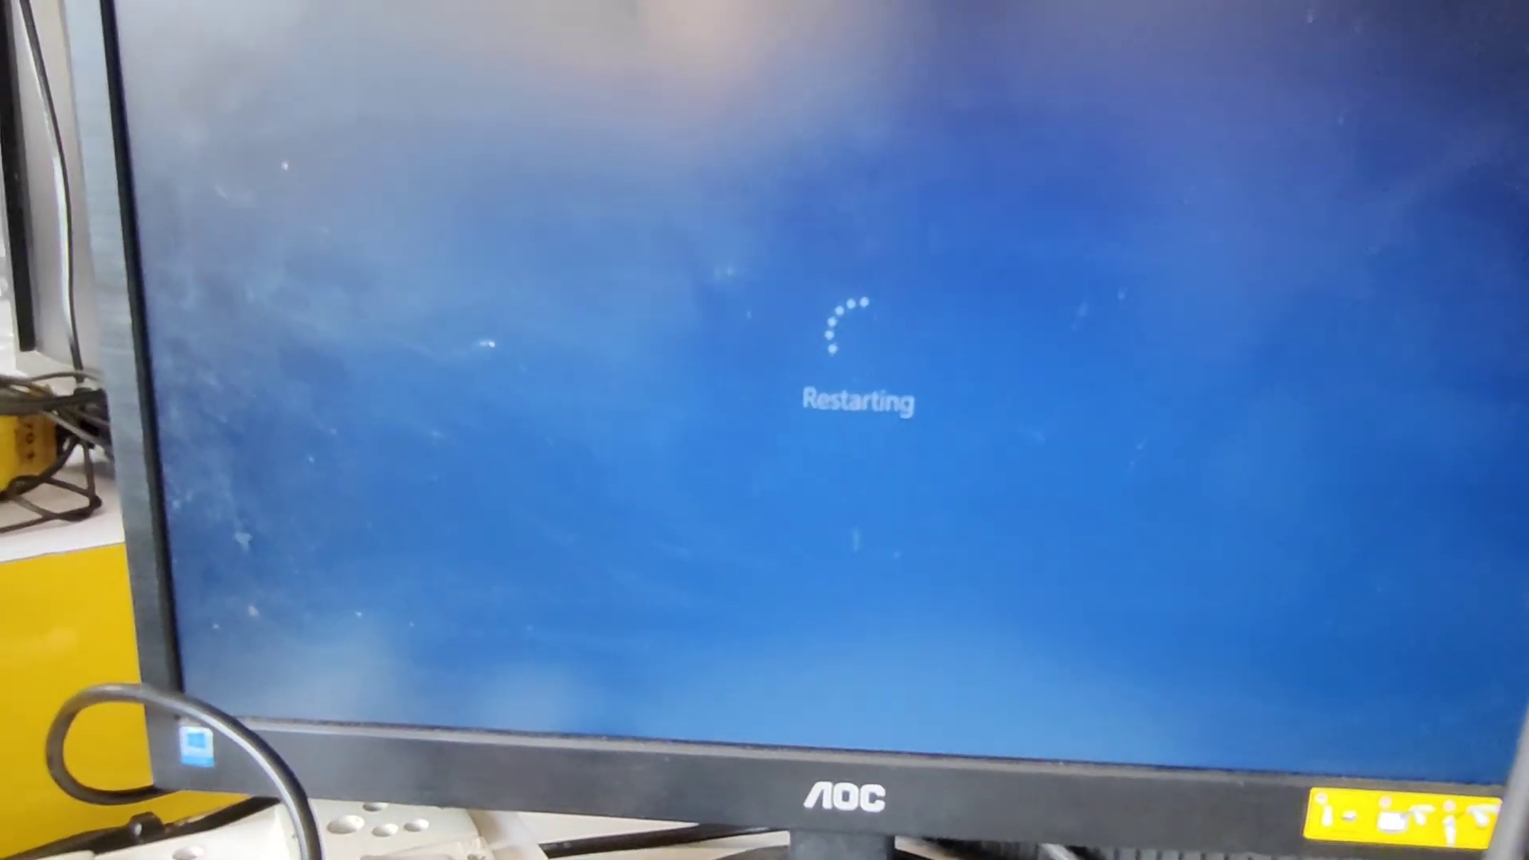